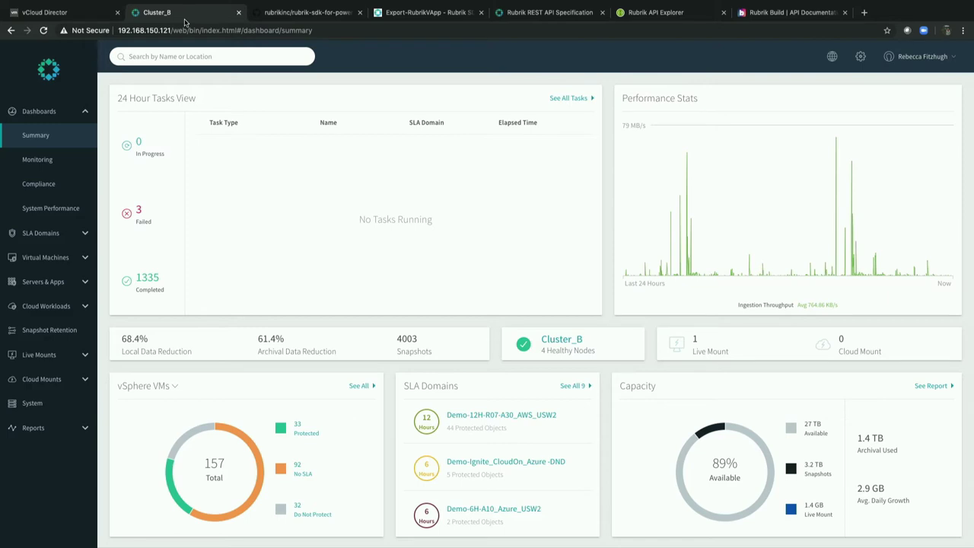
# Expand SLA Domains in the left navigation and show the Local SLA Domains list.
pyautogui.moveTo(35, 4)
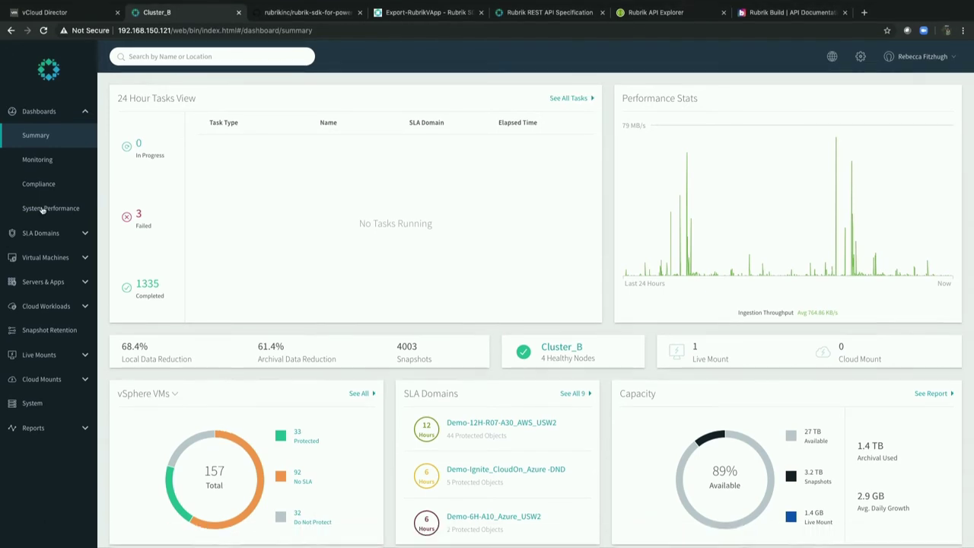
pyautogui.click(42, 233)
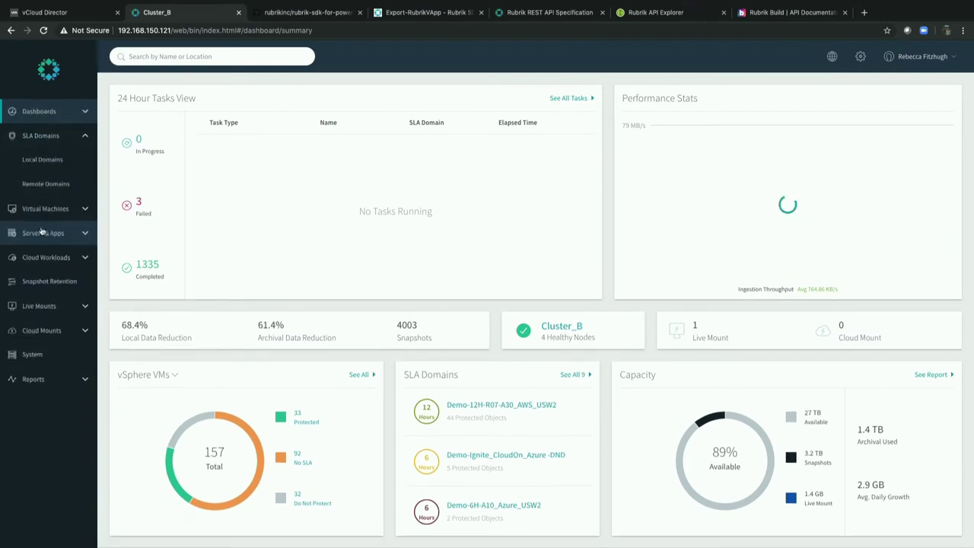
pyautogui.click(37, 162)
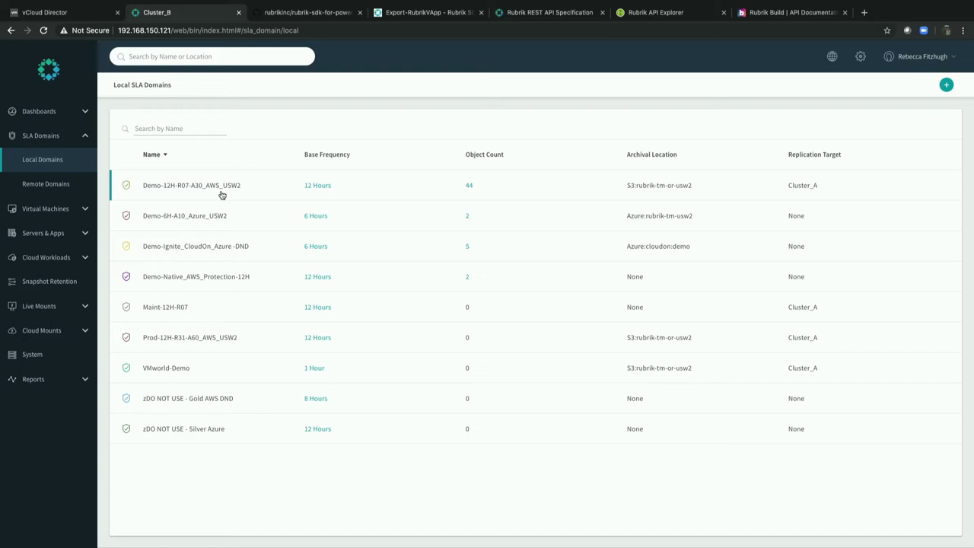
# Start a new SLA domain named VMworld-Demo, keeping the simple snapshot schedule.
pyautogui.click(945, 85)
pyautogui.click(540, 124)
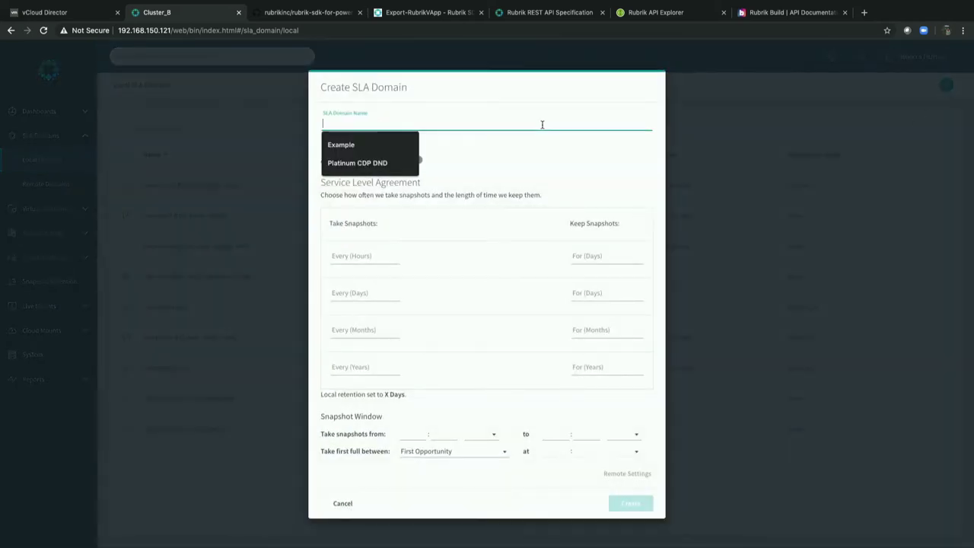
pyautogui.write('VMworld-Demo')
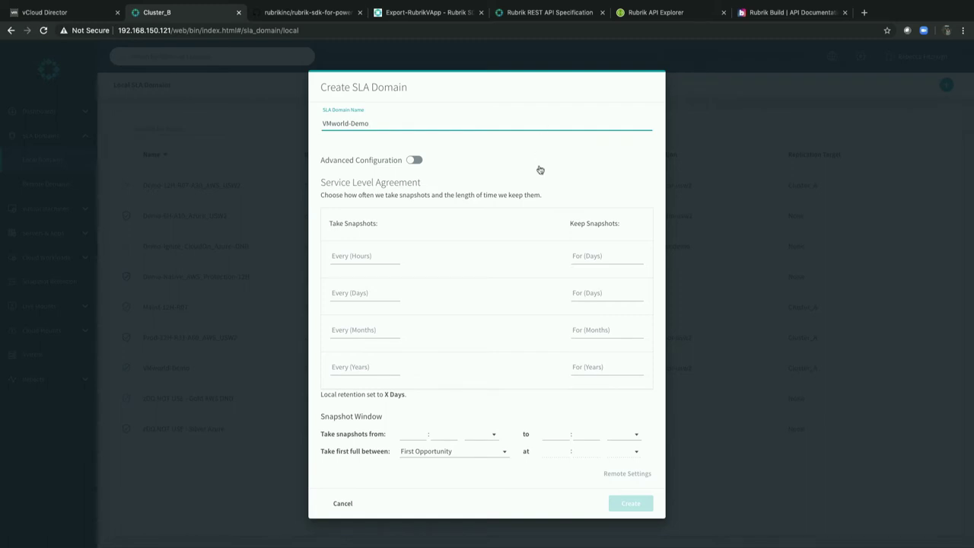
pyautogui.click(415, 159)
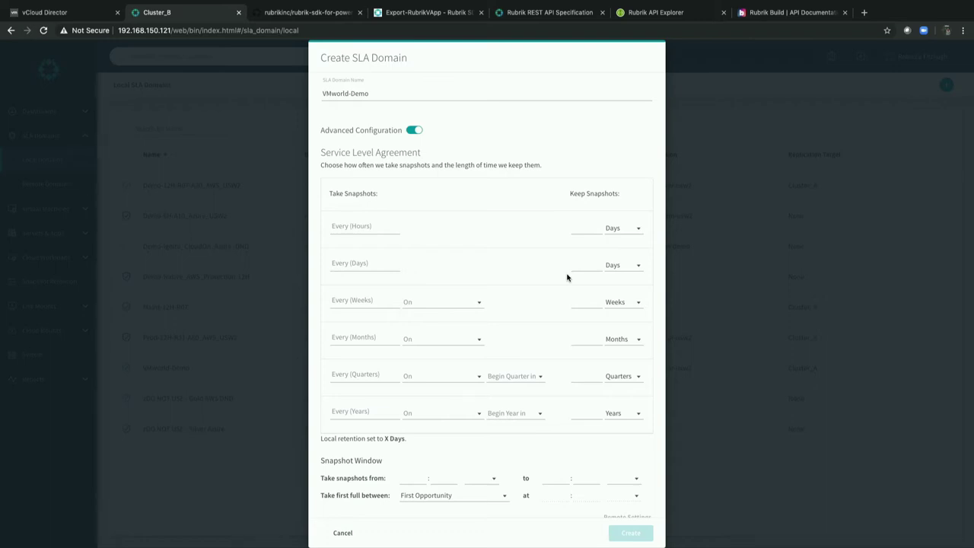
pyautogui.click(414, 131)
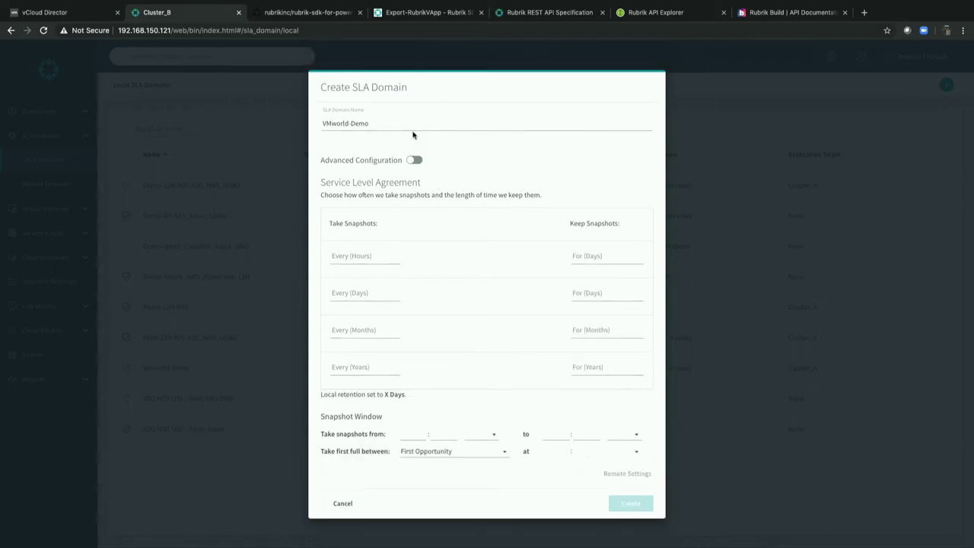
# Schedule snapshots every 1 hour kept 1 day, daily kept 3 days, monthly kept 24 months.
pyautogui.click(339, 257)
pyautogui.write('1')
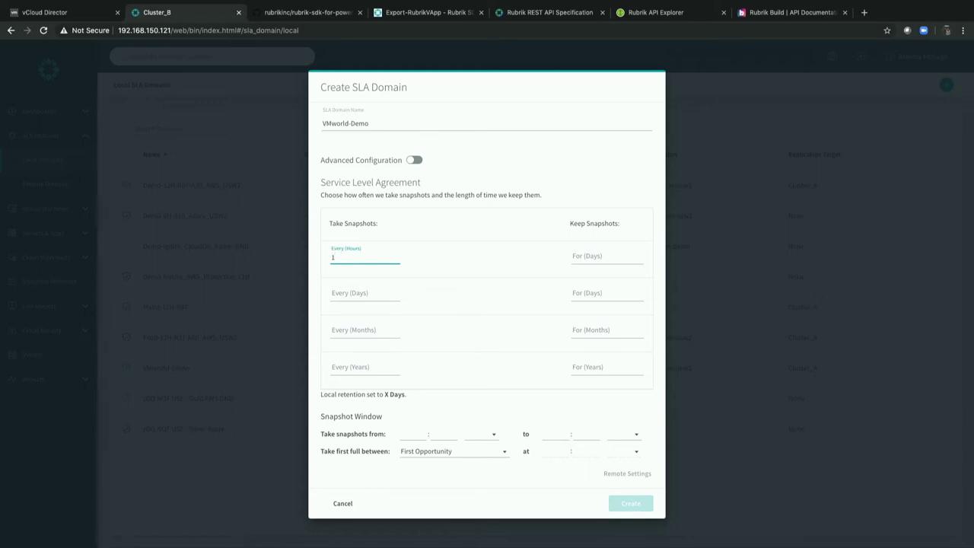
pyautogui.click(607, 257)
pyautogui.write('1')
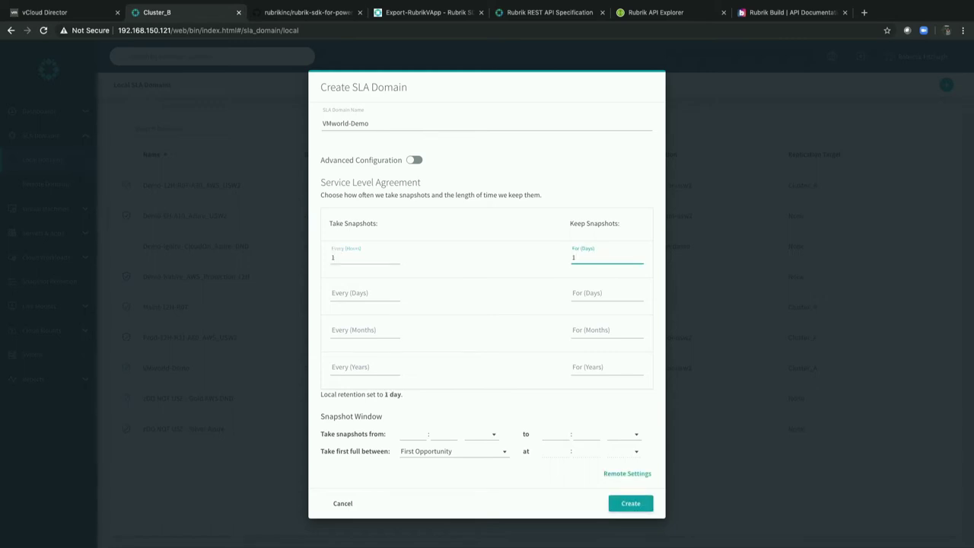
pyautogui.click(365, 295)
pyautogui.write('1')
pyautogui.click(607, 294)
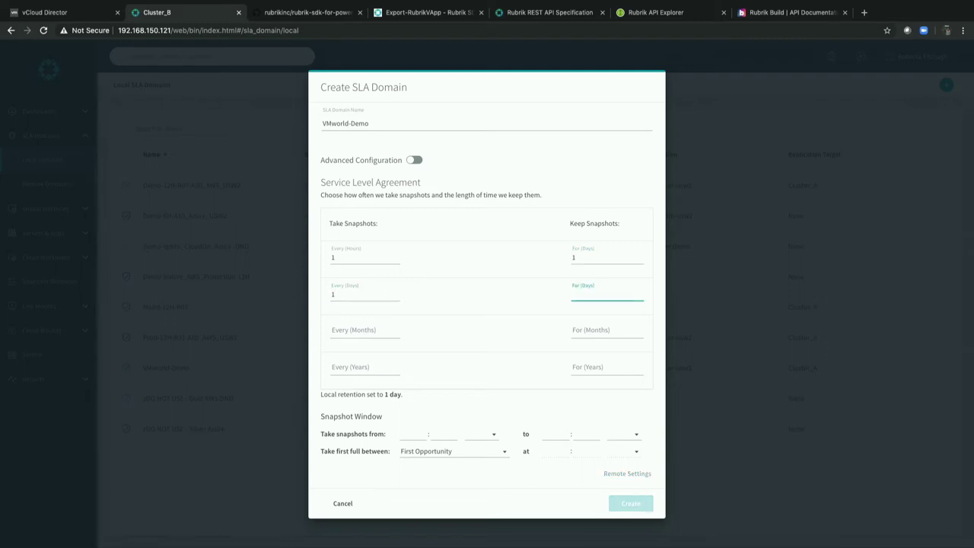
pyautogui.write('3')
pyautogui.click(364, 332)
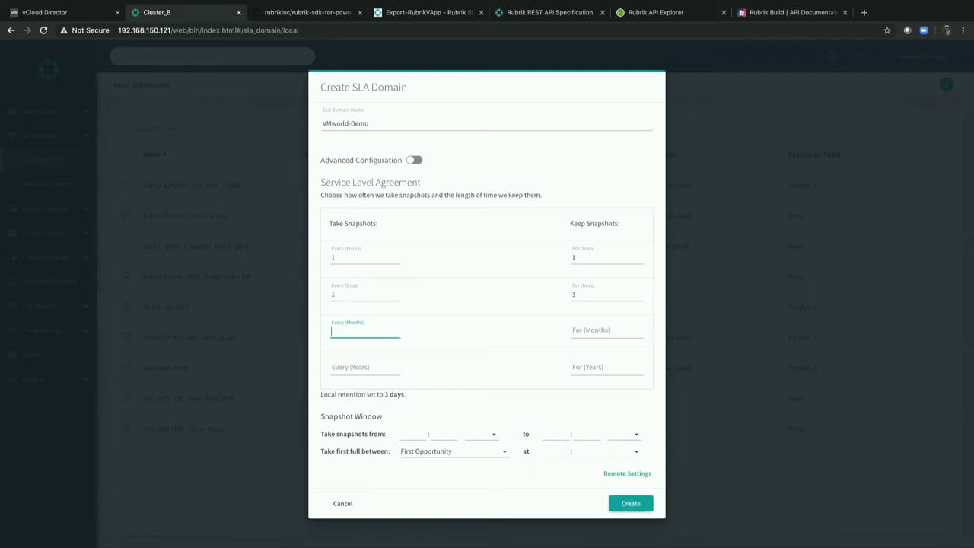
pyautogui.write('1')
pyautogui.click(607, 332)
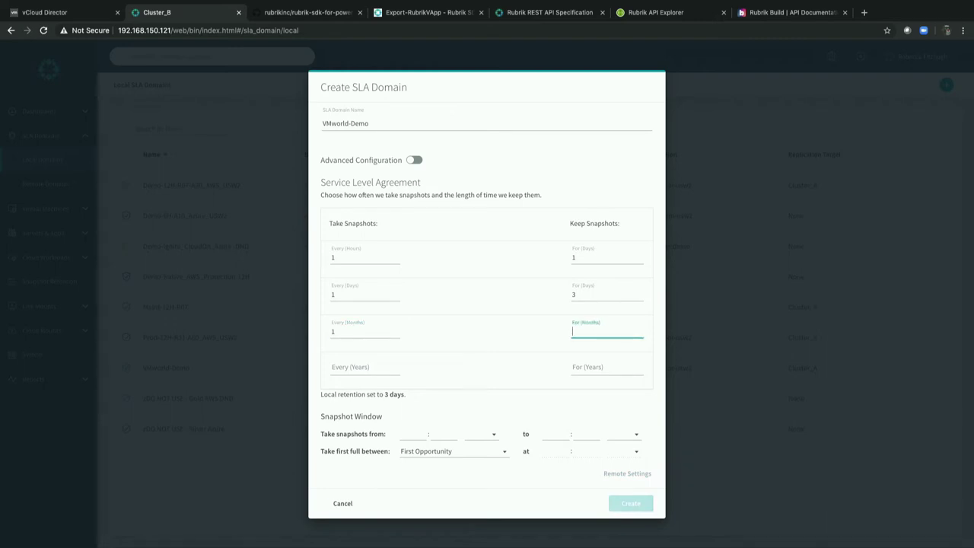
pyautogui.write('24')
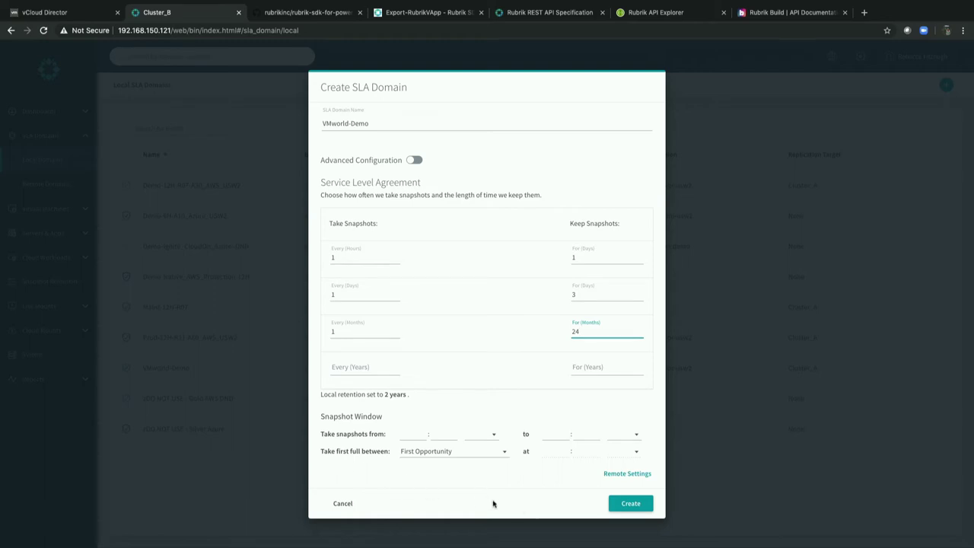
# Enable archival to S3:rubrik-tm-or-usw2 and set retention on the Brik to 45 days.
pyautogui.click(623, 475)
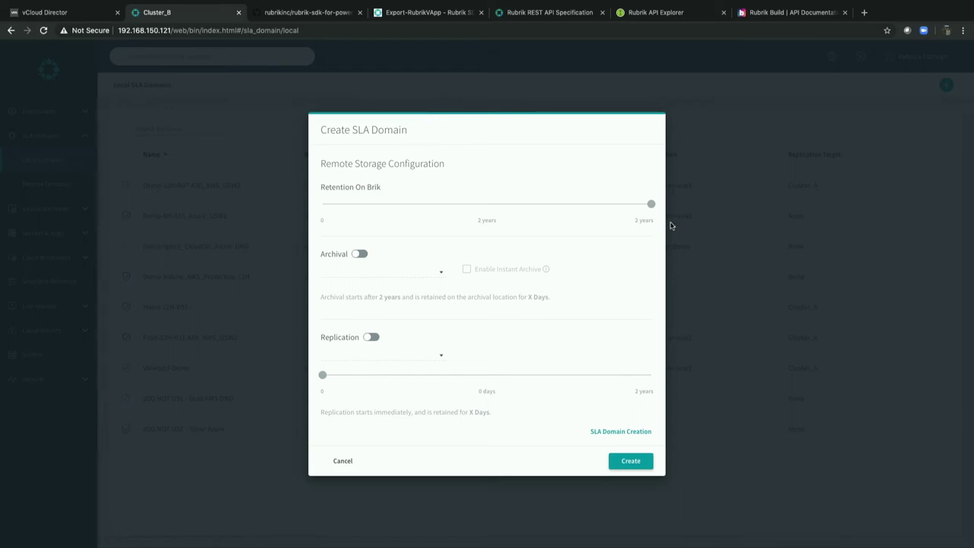
pyautogui.click(362, 253)
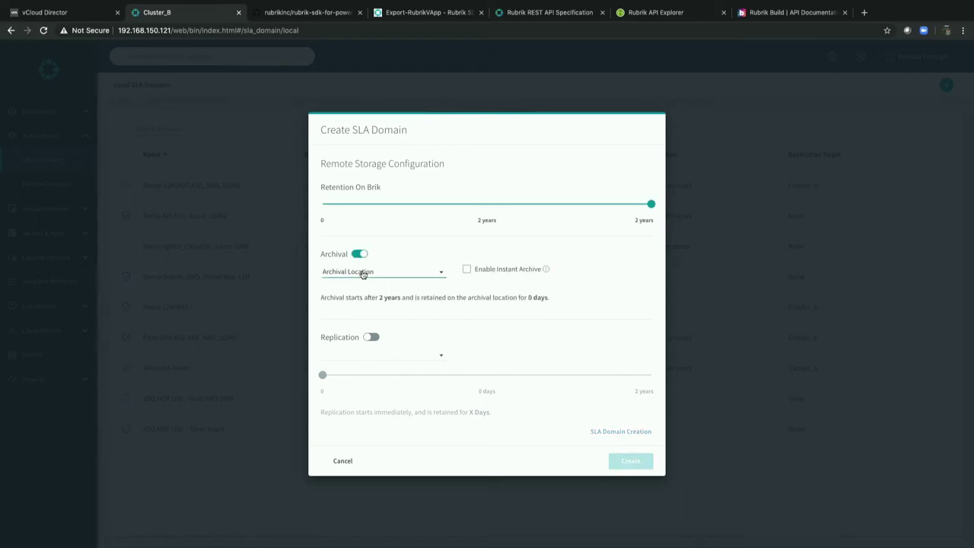
pyautogui.click(363, 273)
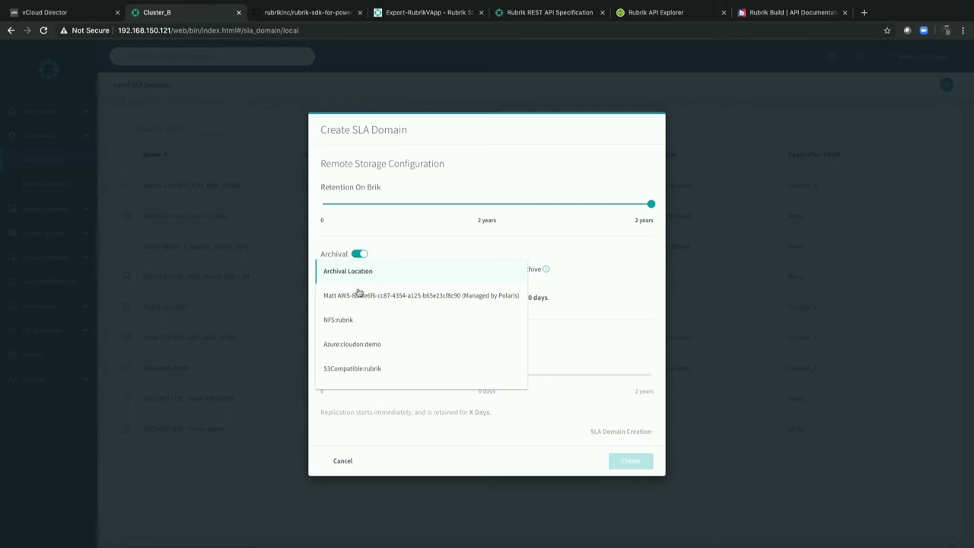
pyautogui.scroll(-2, 353, 331)
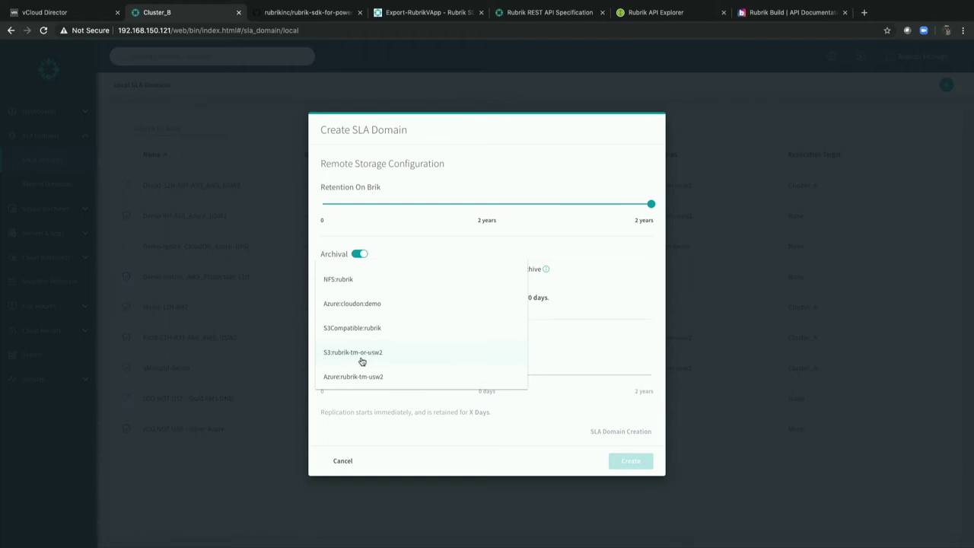
pyautogui.click(362, 360)
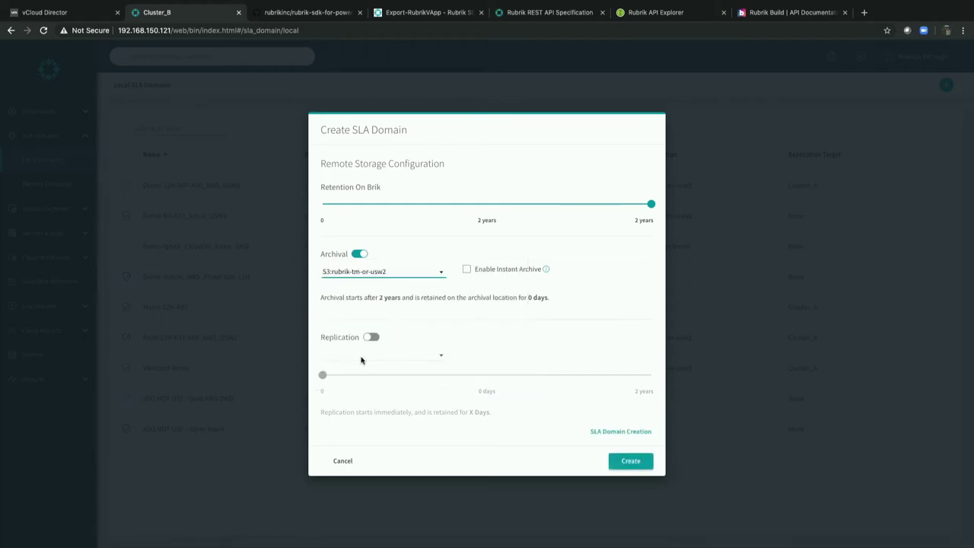
pyautogui.click(651, 204)
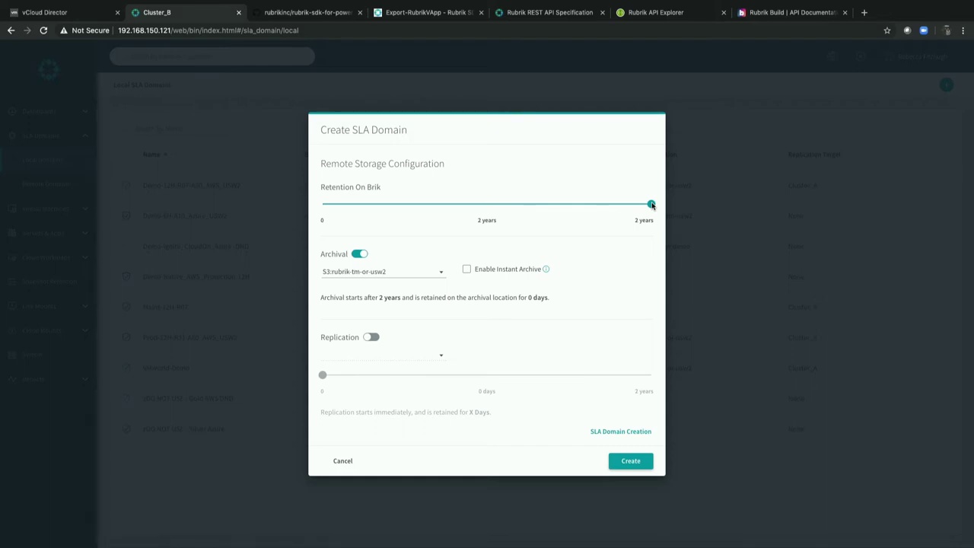
pyautogui.moveTo(651, 204); pyautogui.dragTo(350, 200)
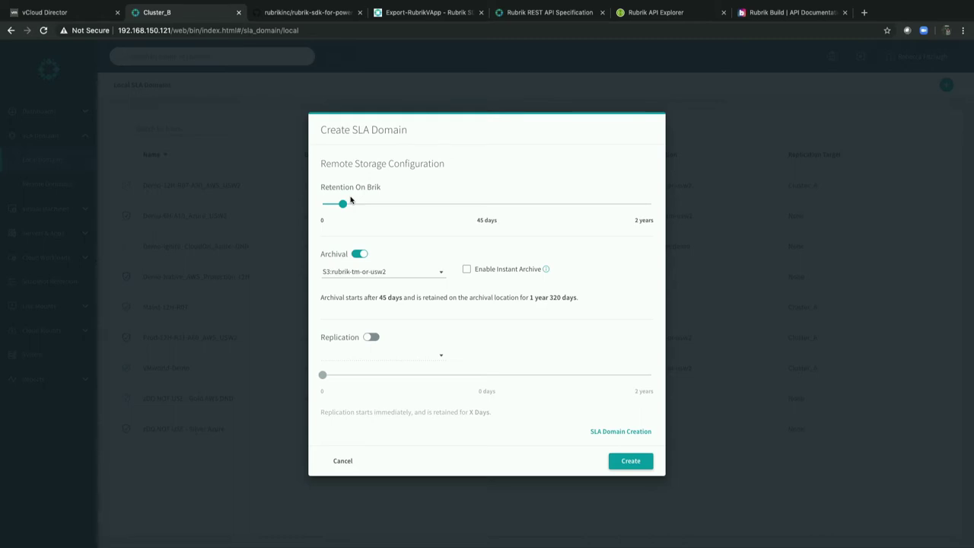
# Replicate to Cluster_A for 10 days and submit, which fails because VMworld-Demo already exists.
pyautogui.click(375, 337)
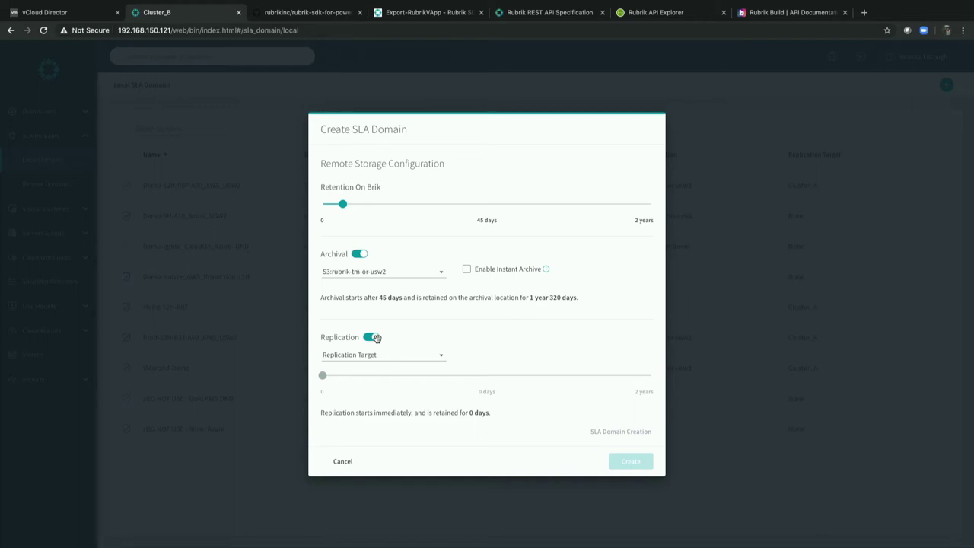
pyautogui.click(373, 356)
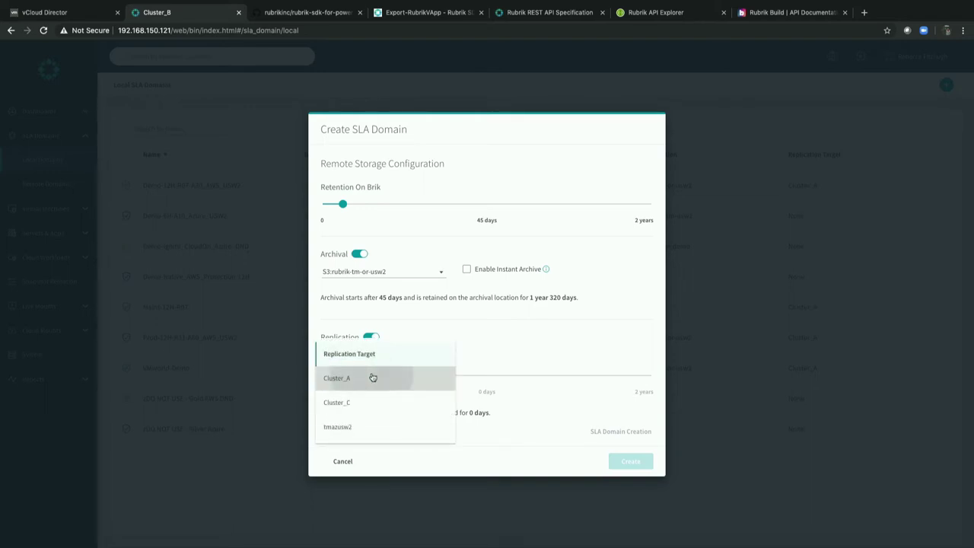
pyautogui.click(371, 377)
pyautogui.moveTo(325, 377); pyautogui.dragTo(327, 377)
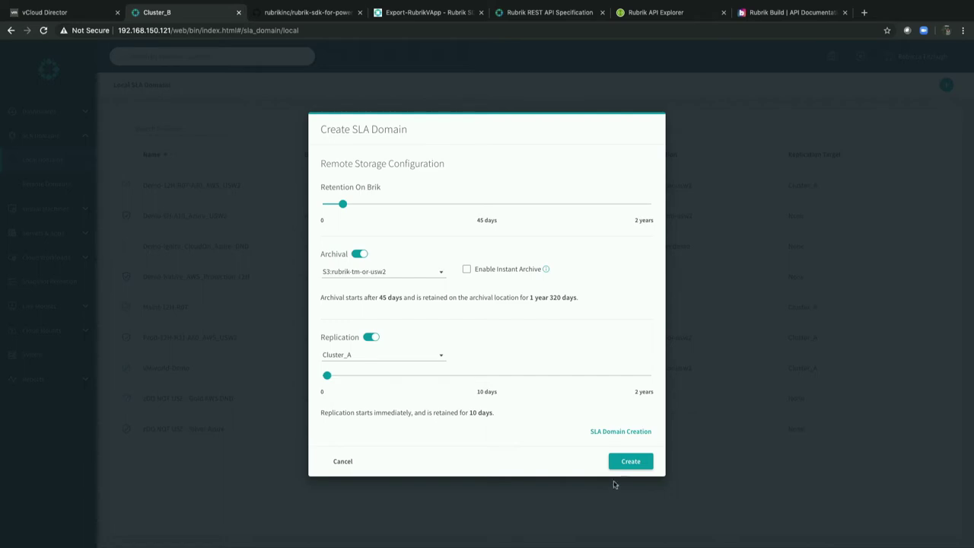
pyautogui.click(636, 462)
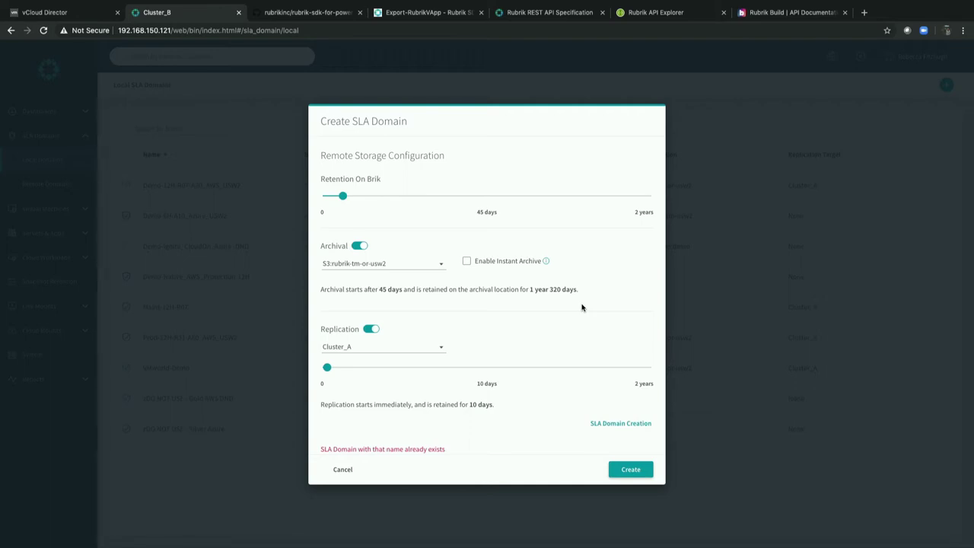
# Discard the duplicate SLA domain form and go to the vCD vApps list under Virtual Machines.
pyautogui.click(342, 469)
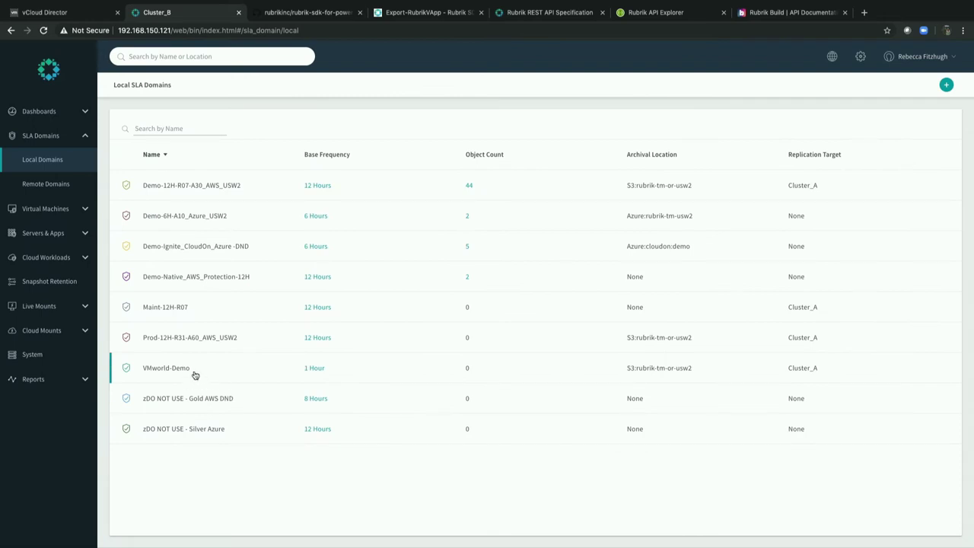
pyautogui.click(45, 219)
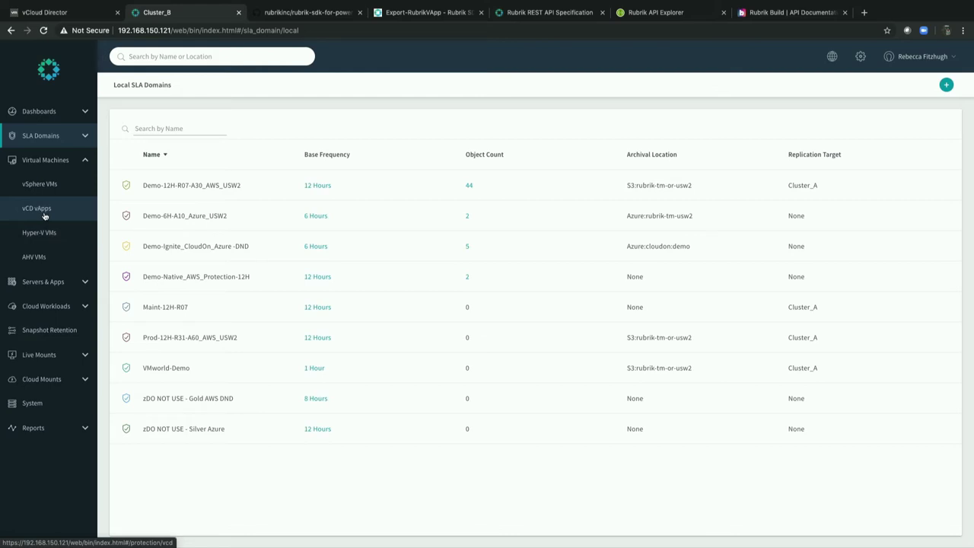
pyautogui.click(44, 216)
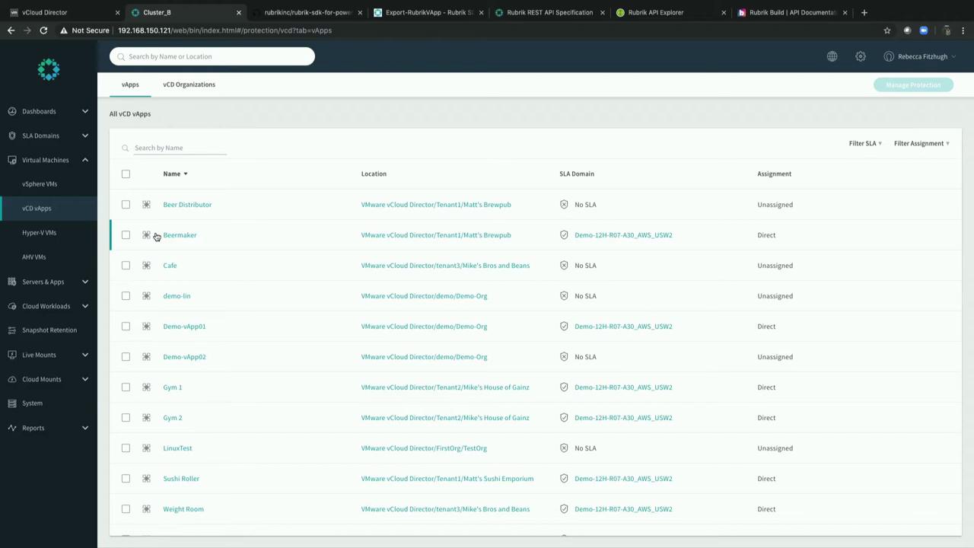
# Select the Wordpress vApp and open Manage Protection for it.
pyautogui.scroll(-1, 152, 350)
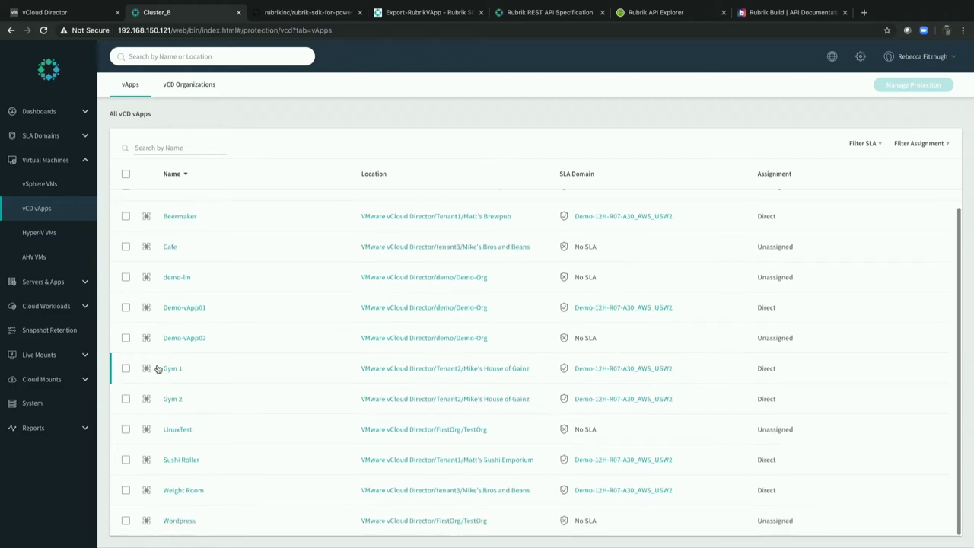
pyautogui.click(126, 521)
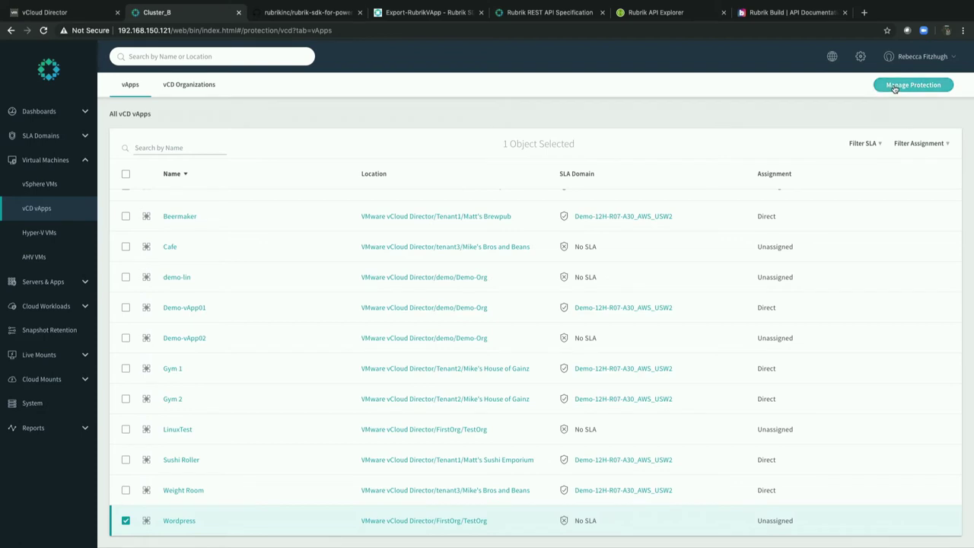
pyautogui.click(895, 88)
# Choose VMworld-Demo in Manage Protection and submit it for Wordpress.
pyautogui.scroll(-3, 398, 286)
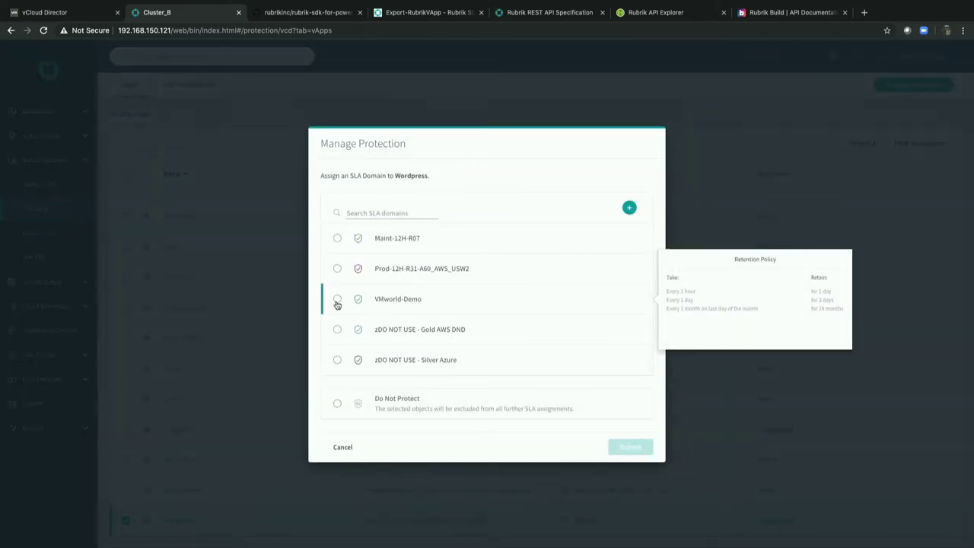
pyautogui.click(337, 301)
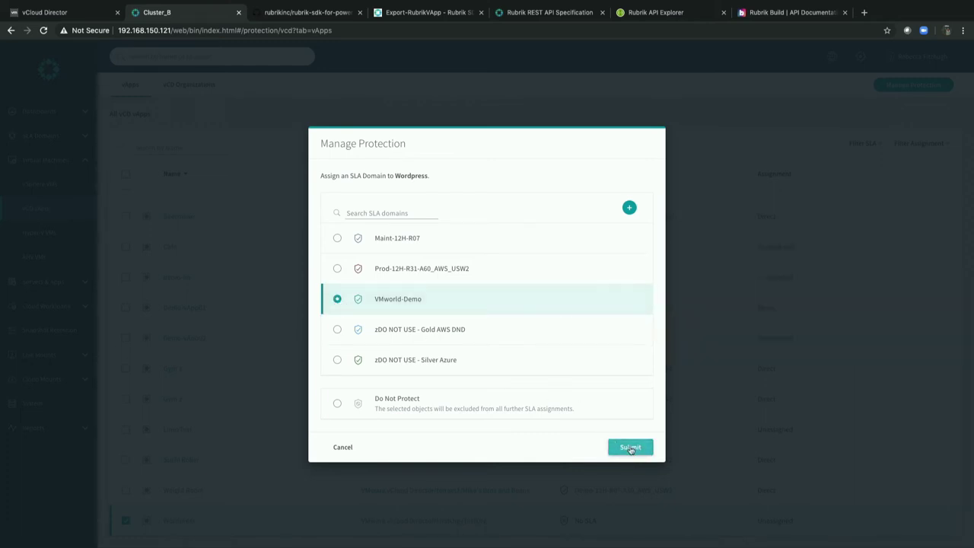
pyautogui.click(630, 447)
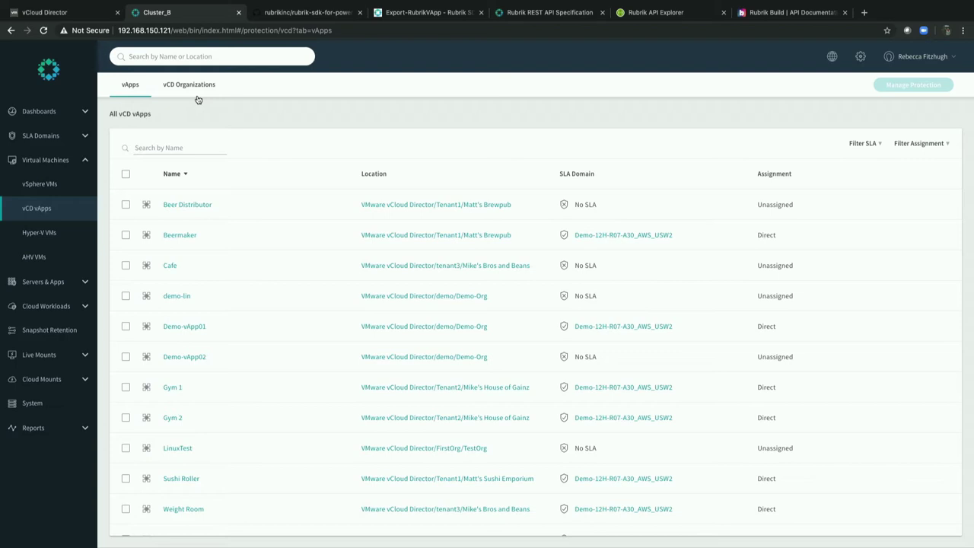
# Drill from vCD Organizations through VMware vCloud Director and Tenant1 into Matt's Brewpub.
pyautogui.click(193, 90)
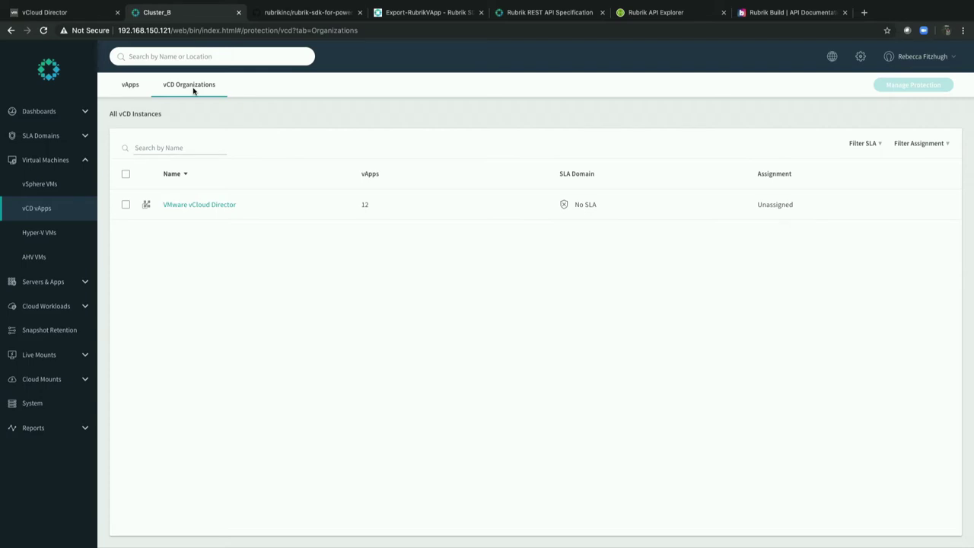
pyautogui.click(126, 205)
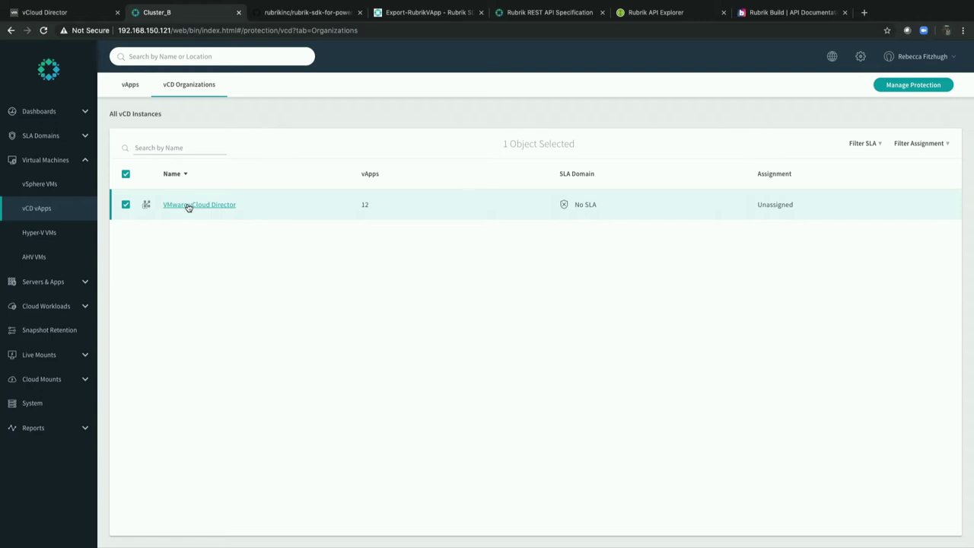
pyautogui.click(188, 205)
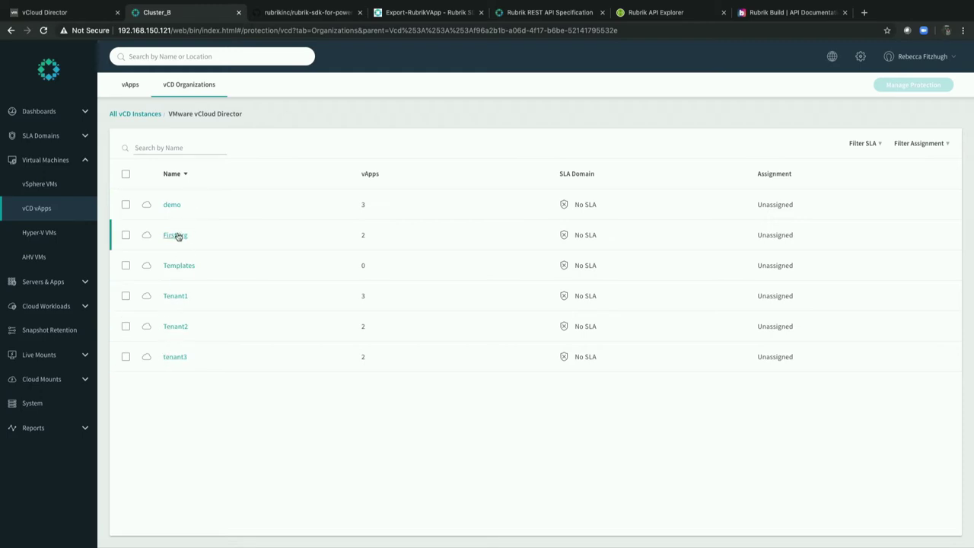
pyautogui.click(174, 296)
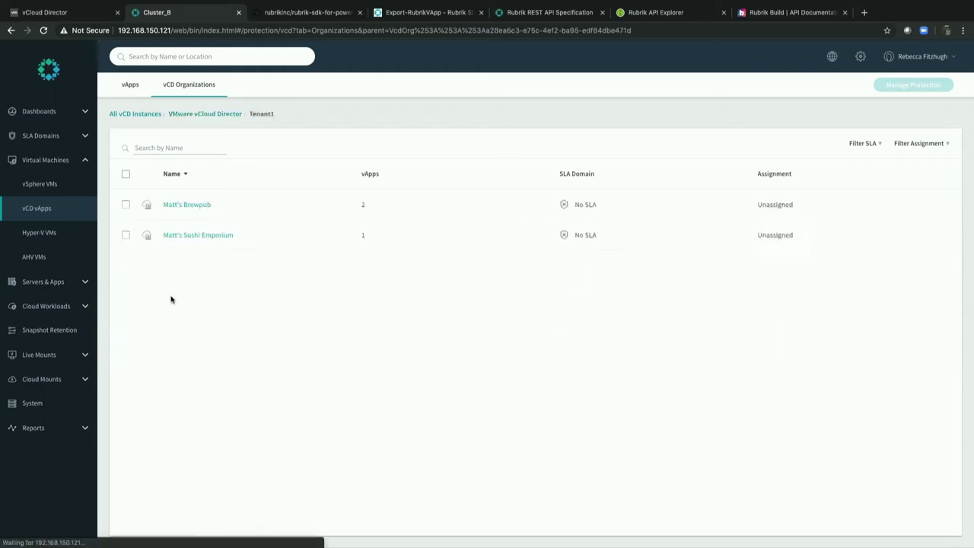
pyautogui.click(194, 207)
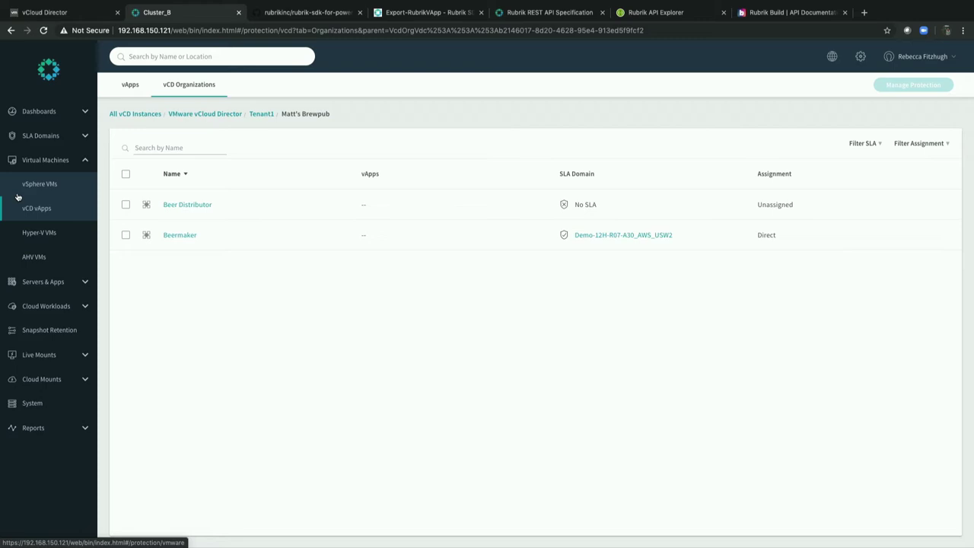
pyautogui.click(862, 58)
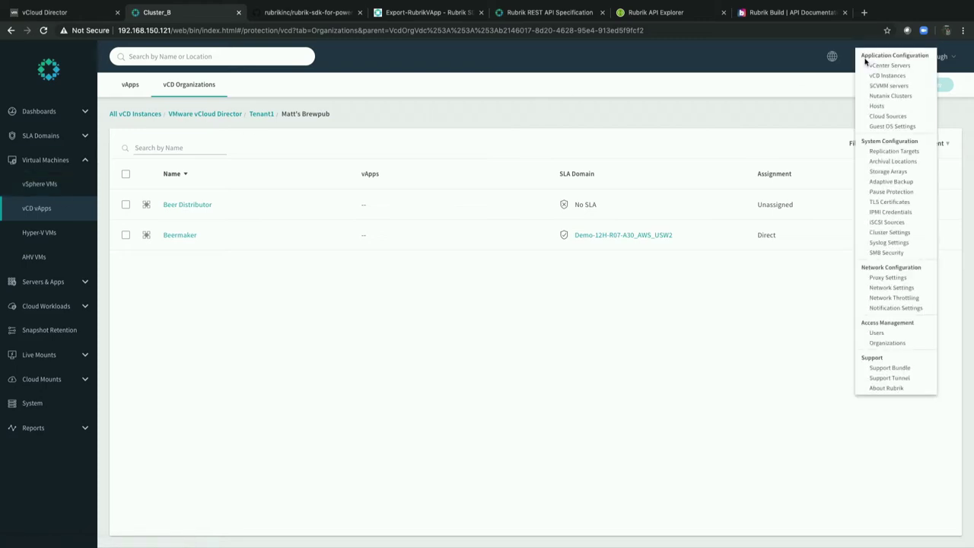
# From the Organizations settings page, open Tenant1 and choose Edit from its actions menu.
pyautogui.click(883, 343)
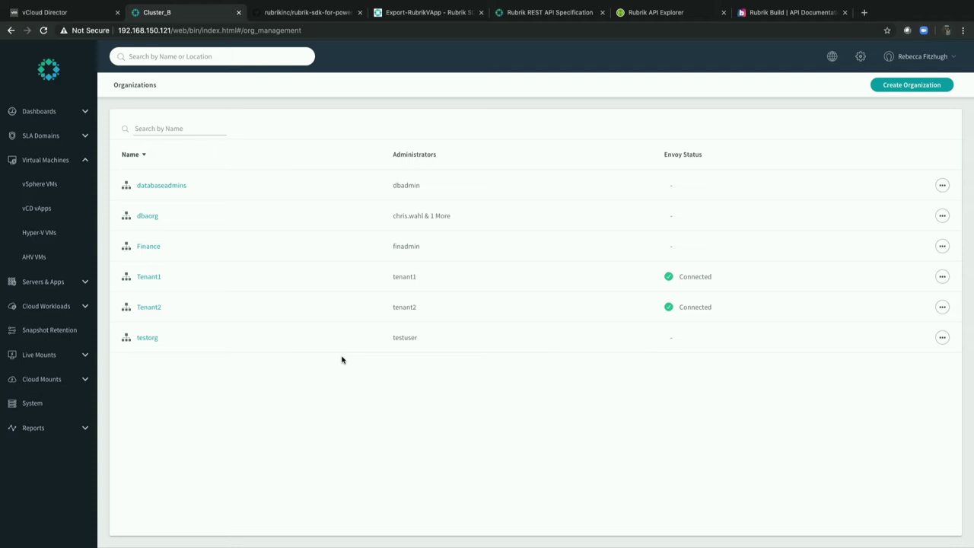
pyautogui.click(148, 277)
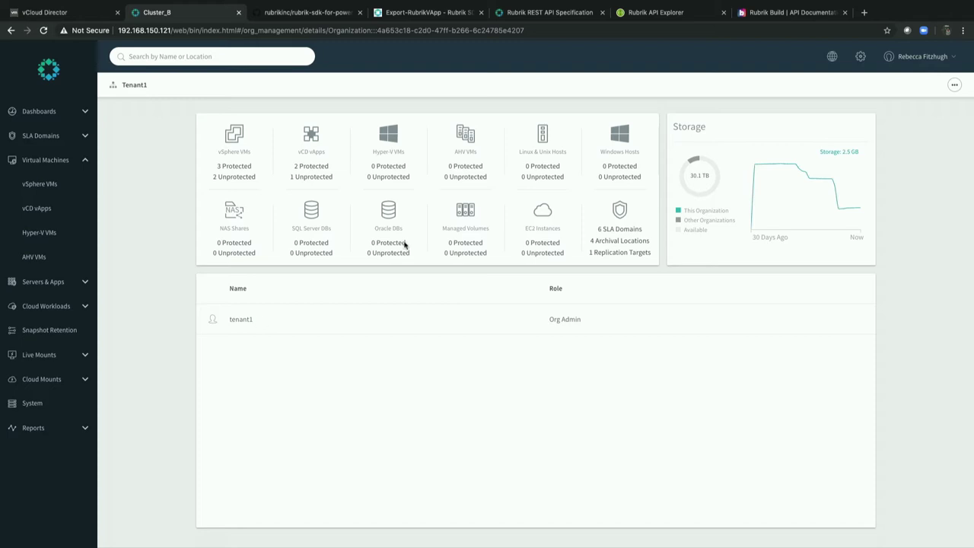
pyautogui.click(954, 85)
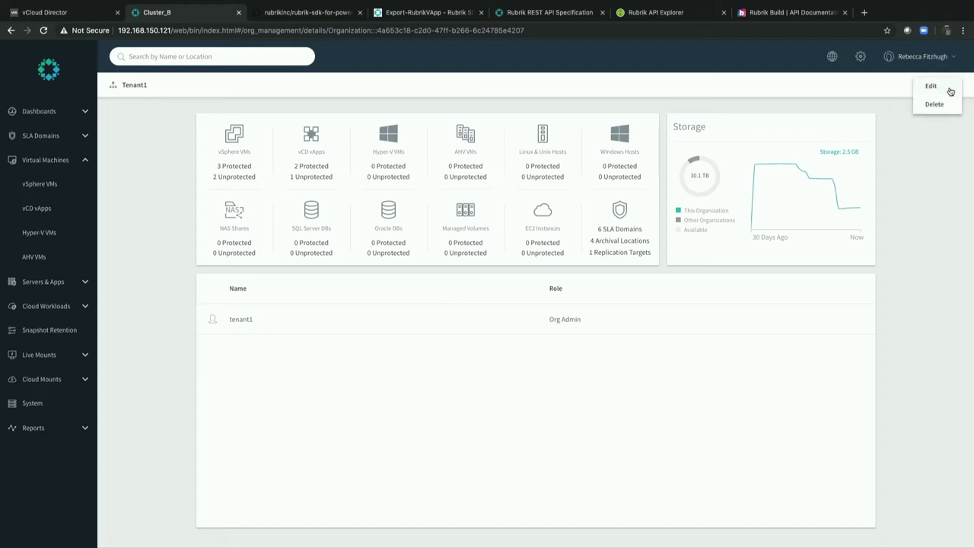
pyautogui.click(949, 87)
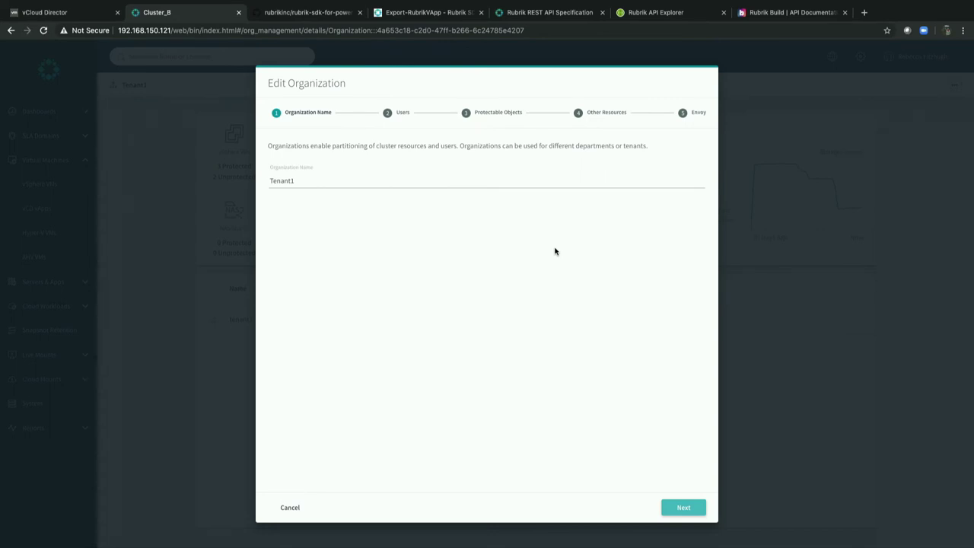
# Add VMworld-Demo under Tenant1's Other Resources SLA Domains, finish the wizard, and close it.
pyautogui.click(390, 113)
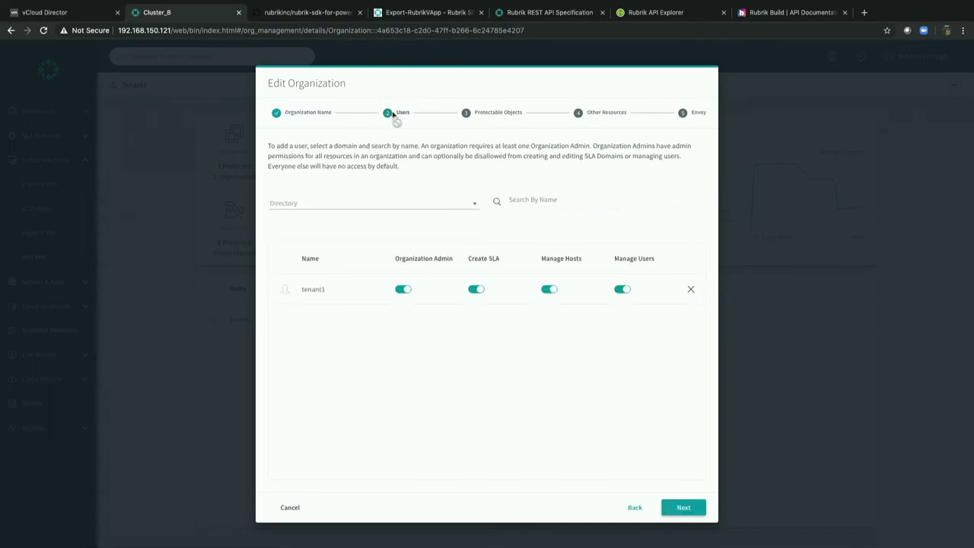
pyautogui.click(474, 114)
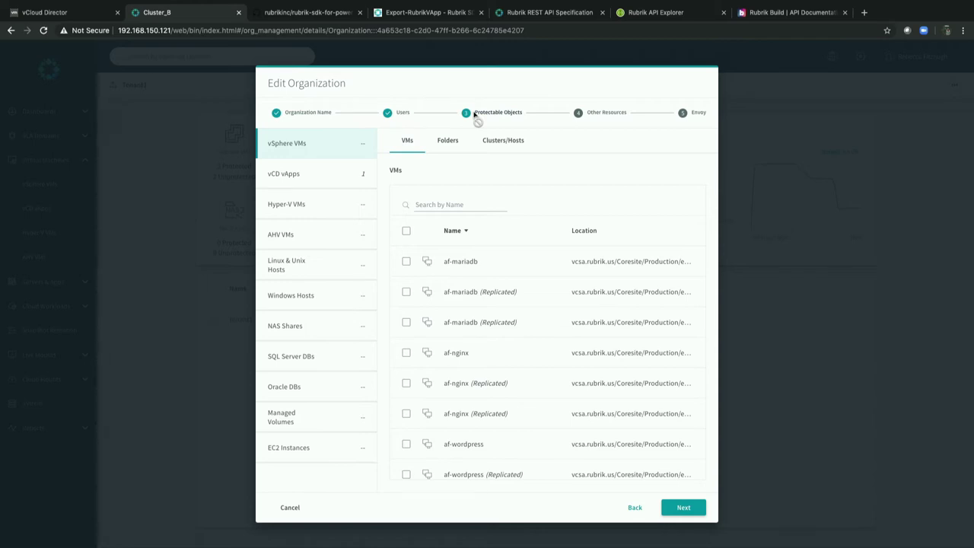
pyautogui.click(580, 113)
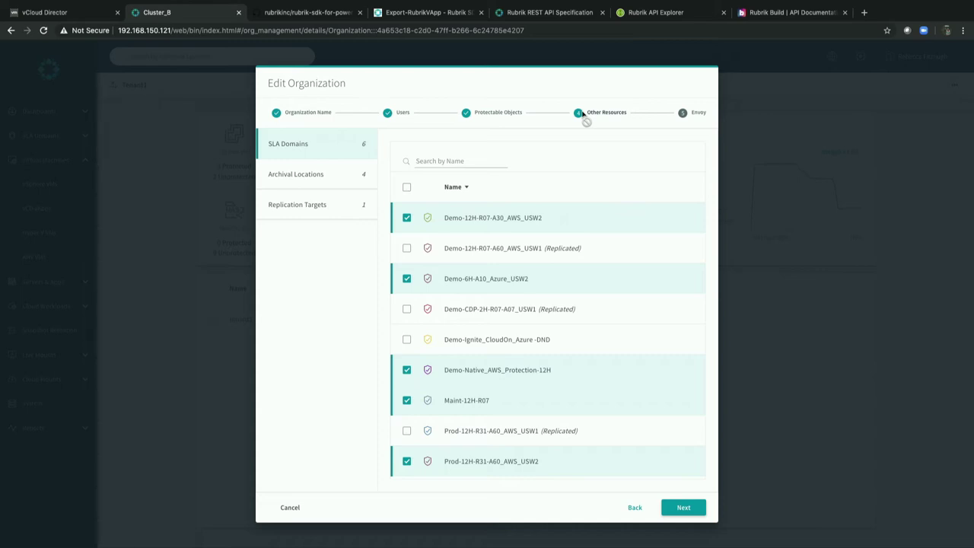
pyautogui.scroll(-3, 532, 237)
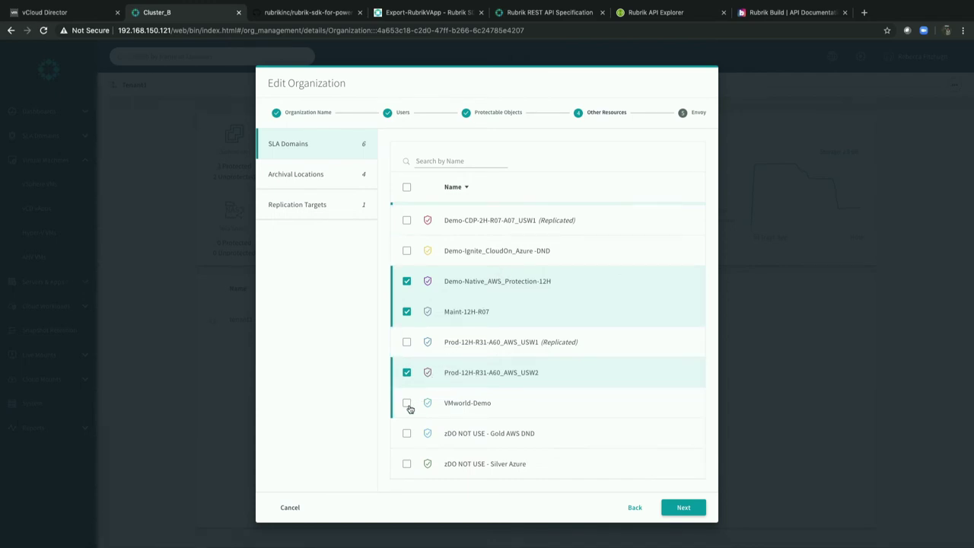
pyautogui.click(407, 406)
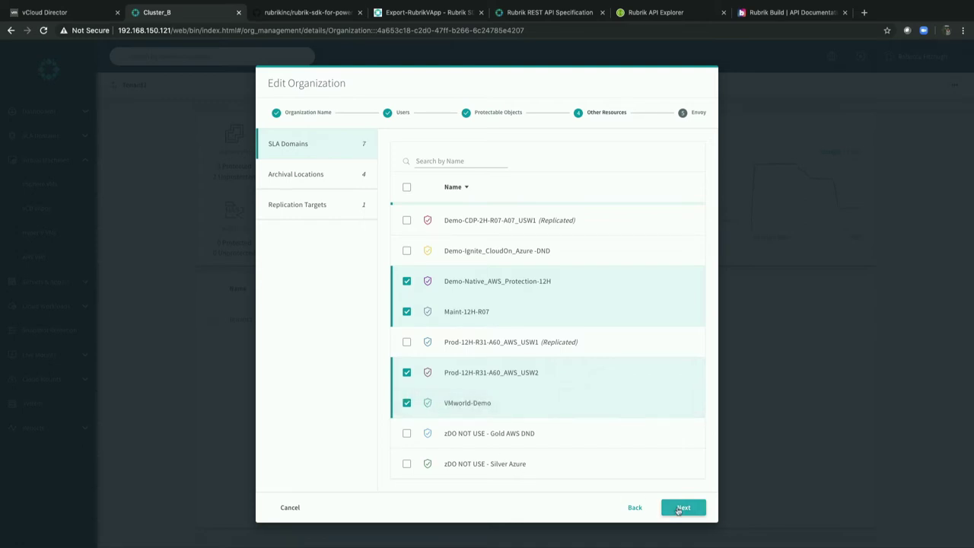
pyautogui.click(683, 507)
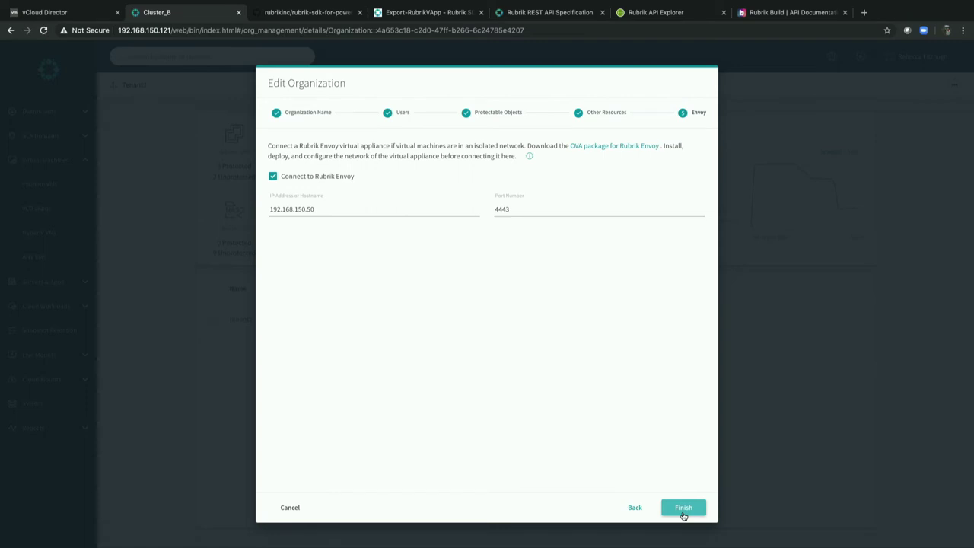
pyautogui.click(683, 515)
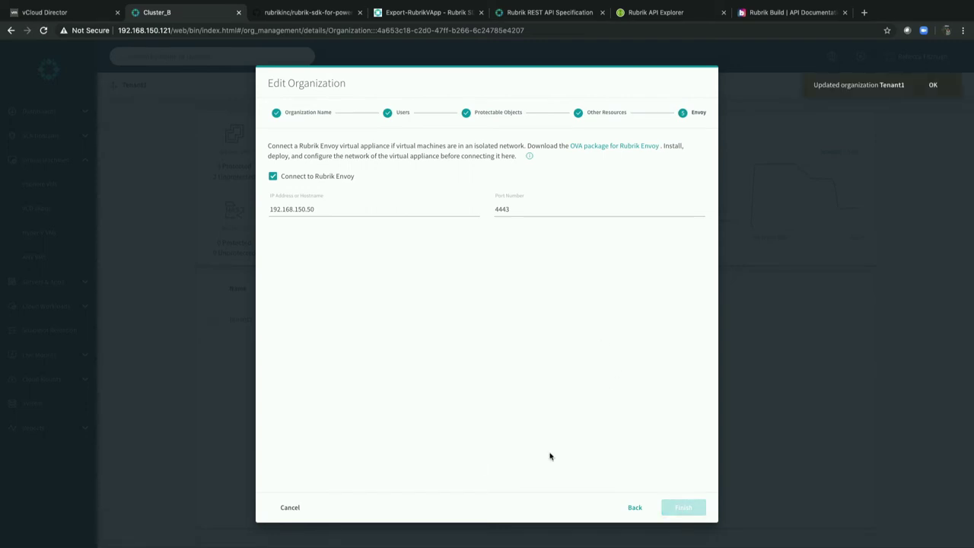
pyautogui.click(290, 506)
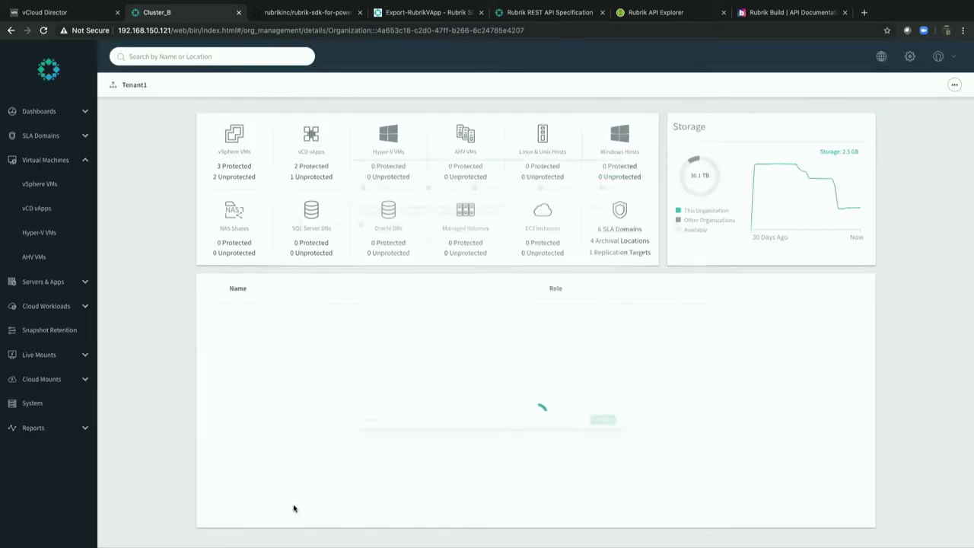
# Sign out of Rubrik and log back in with the tenant account credentials.
pyautogui.click(938, 57)
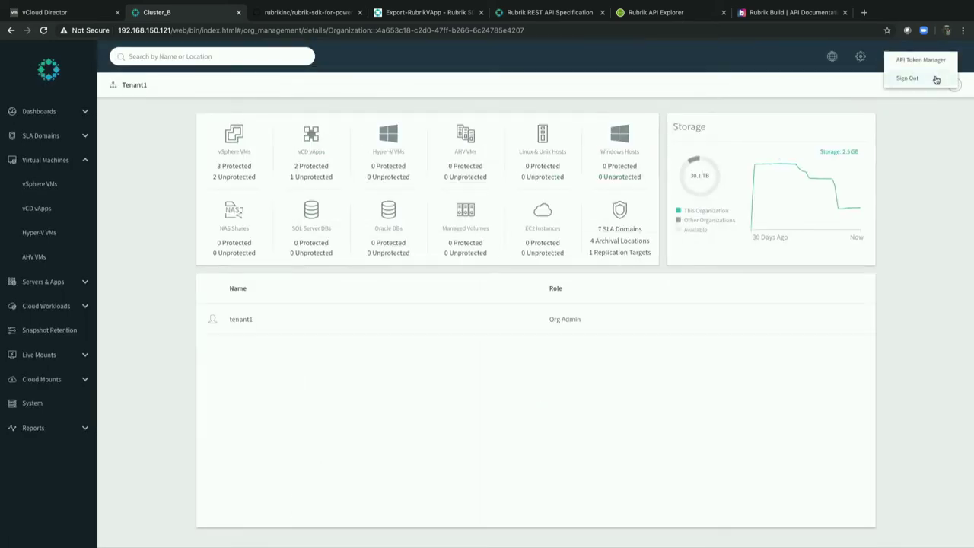
pyautogui.click(908, 78)
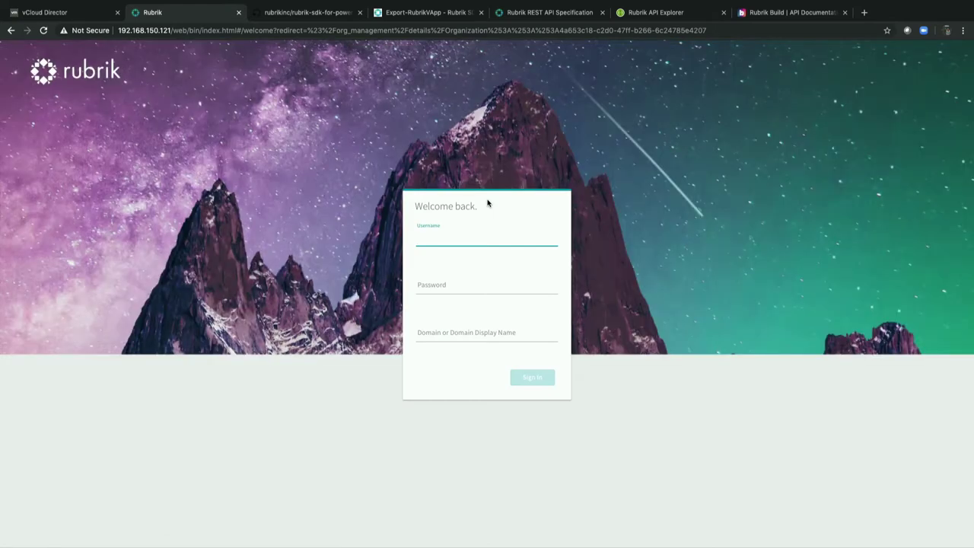
pyautogui.write('tenant1')
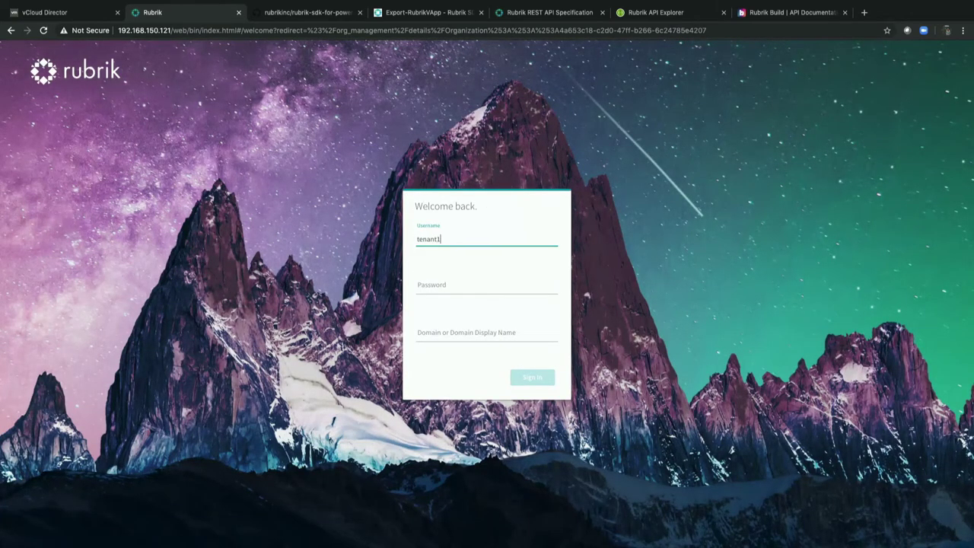
pyautogui.press('Tab')
pyautogui.write('***********')
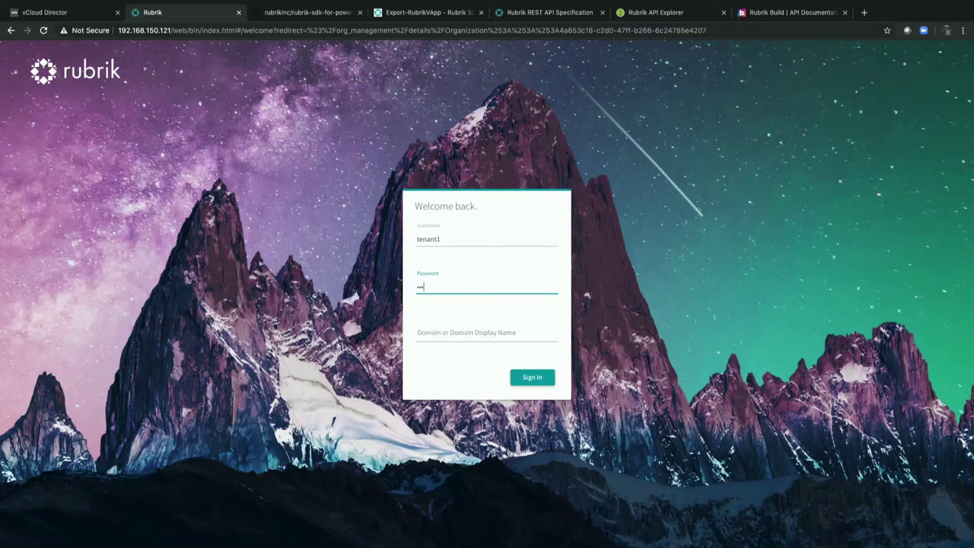
pyautogui.press('Return')
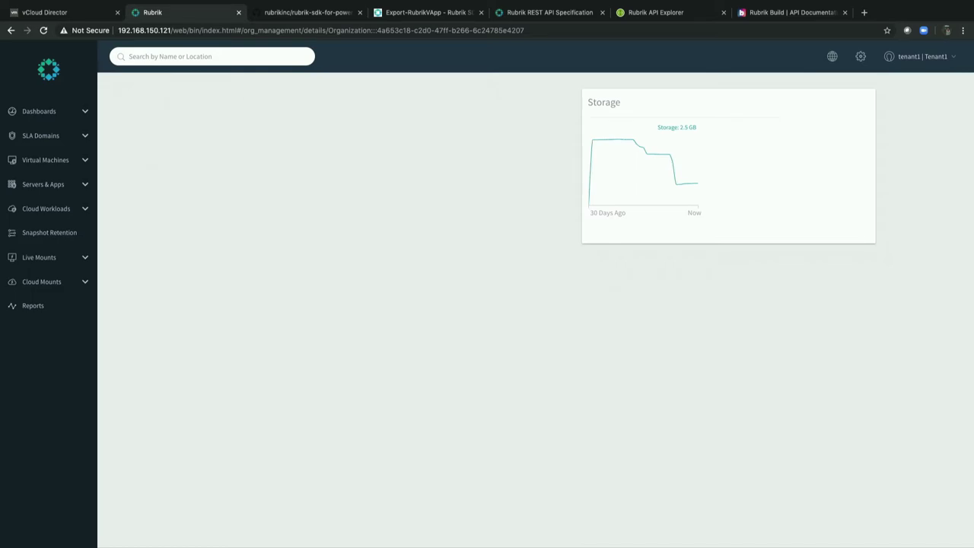
# Review the Local SLA Domains and the vCD vApps list, then switch to vCloud Director.
pyautogui.click(63, 136)
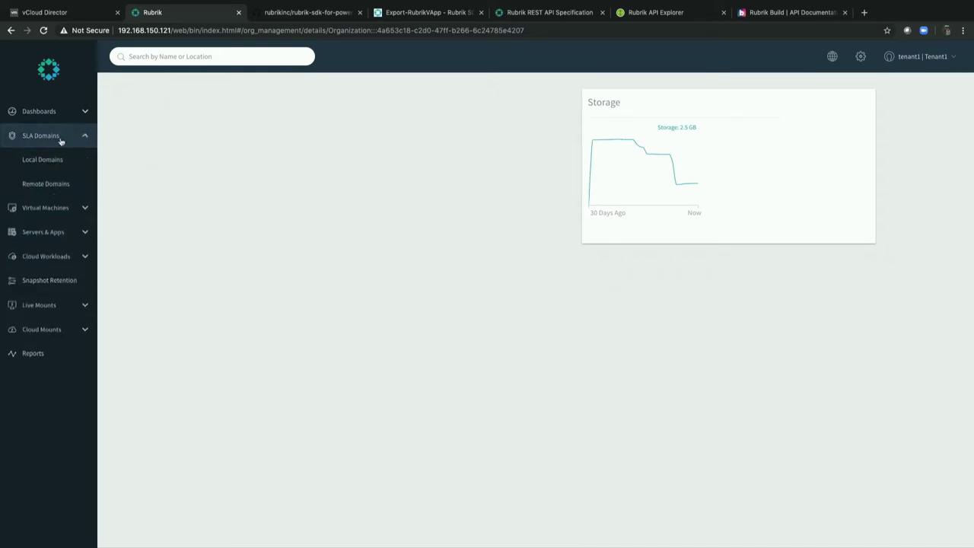
pyautogui.click(59, 158)
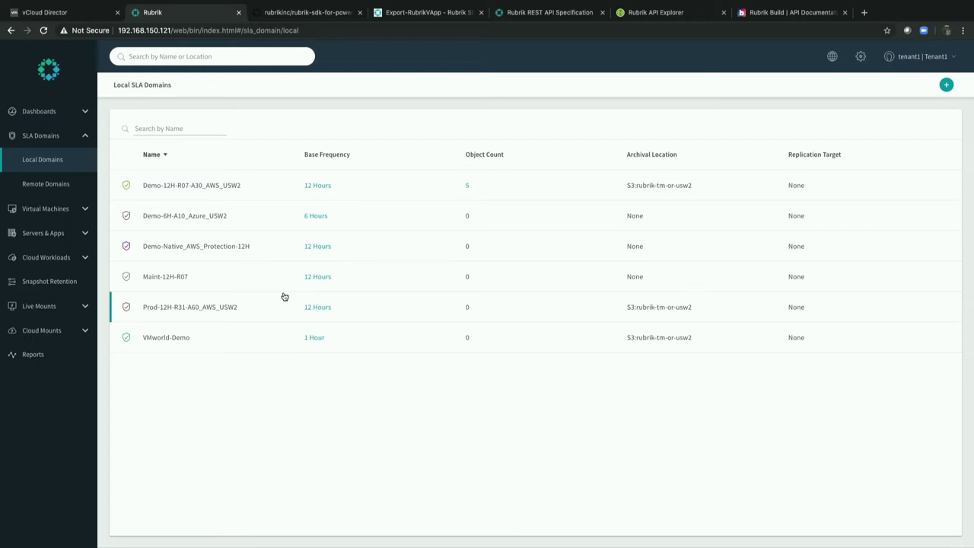
pyautogui.click(57, 208)
pyautogui.click(59, 206)
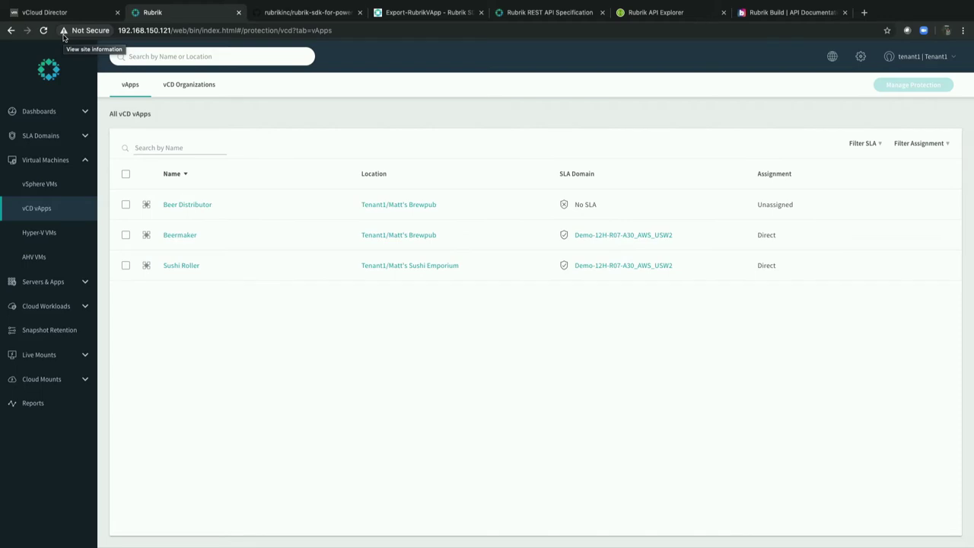
pyautogui.click(53, 12)
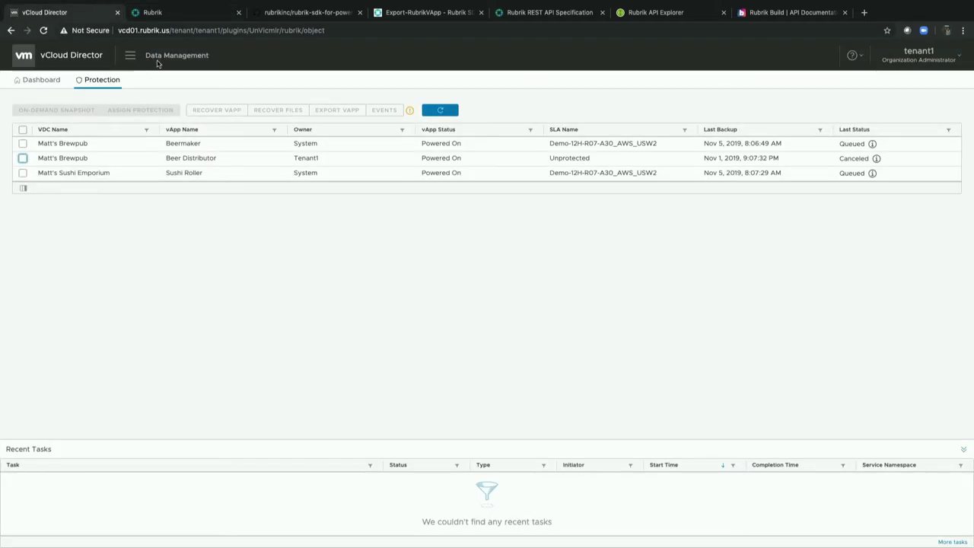
# Navigate through the main menu to the Rubrik Data Management protection page.
pyautogui.click(130, 56)
pyautogui.click(133, 58)
pyautogui.click(130, 54)
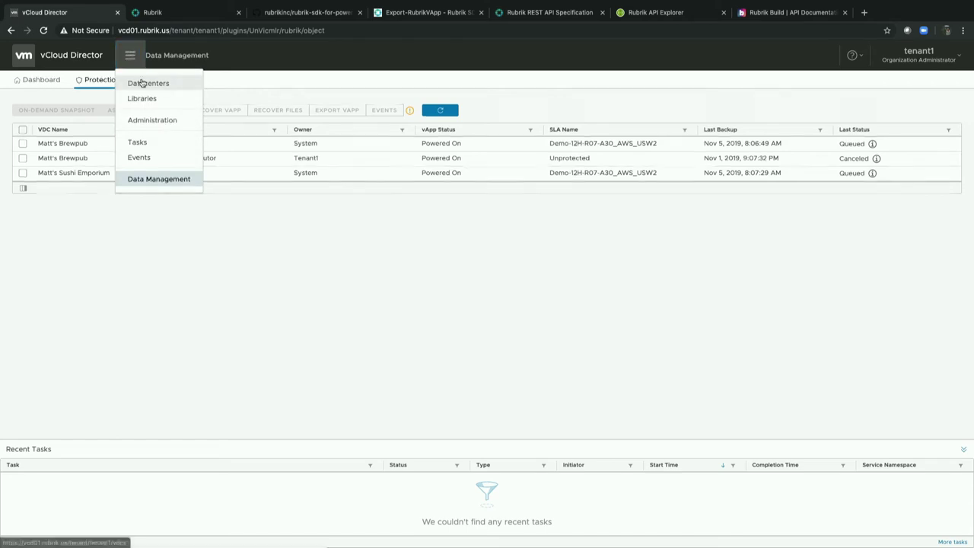
pyautogui.click(134, 83)
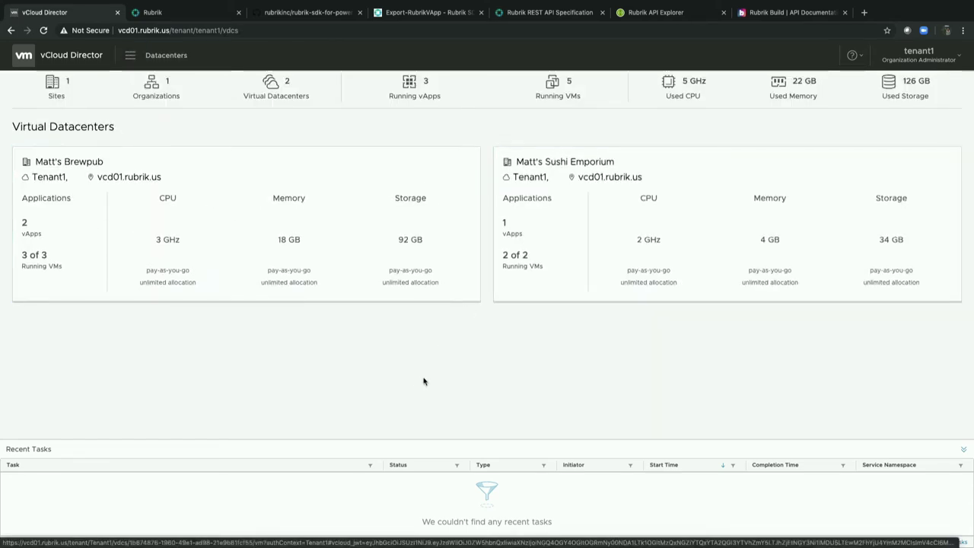
pyautogui.click(130, 56)
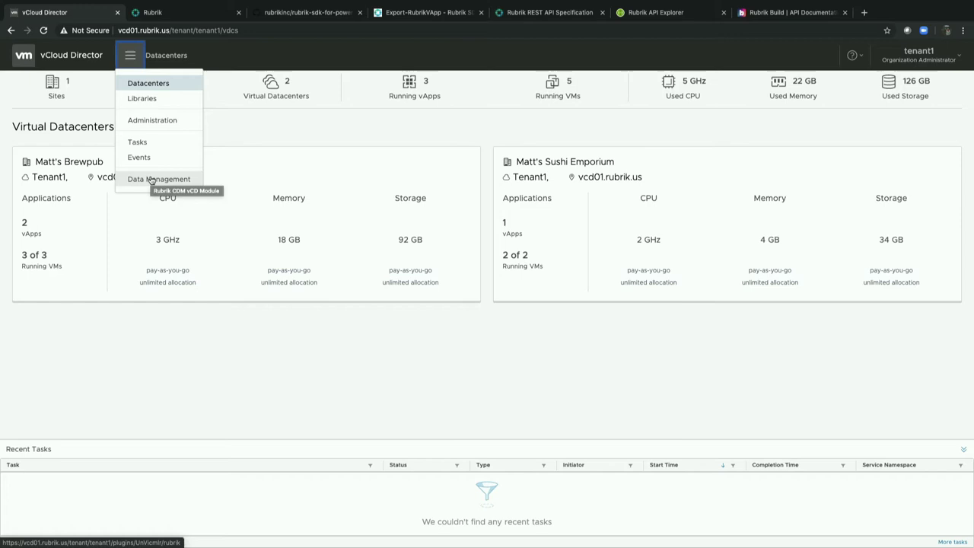
pyautogui.click(151, 180)
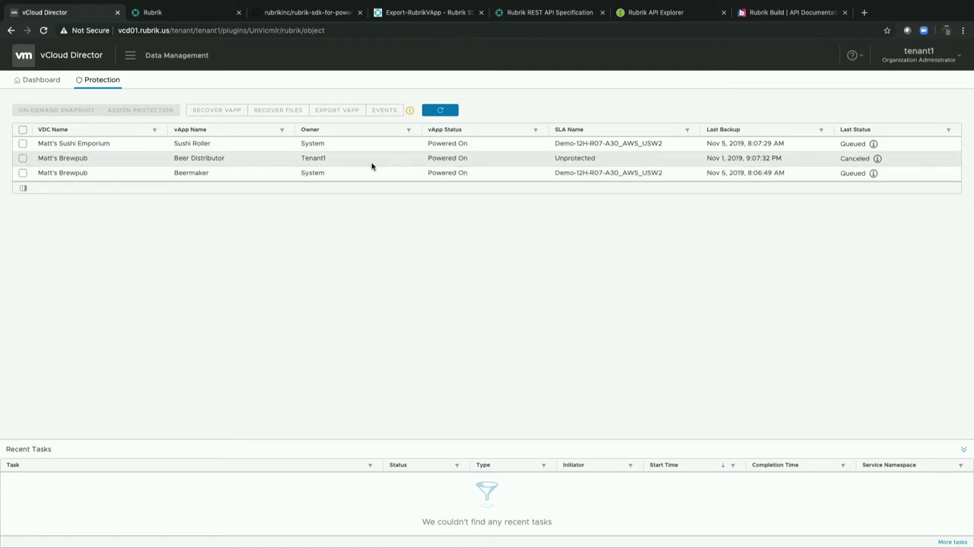
# Assign the VMworld-Demo SLA policy to the Beer Distributor vApp.
pyautogui.click(22, 158)
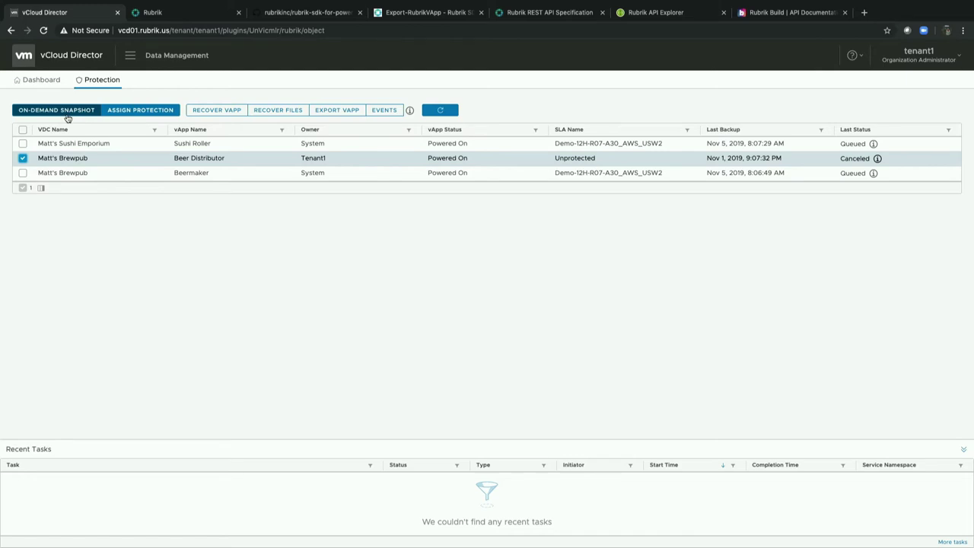
pyautogui.click(130, 110)
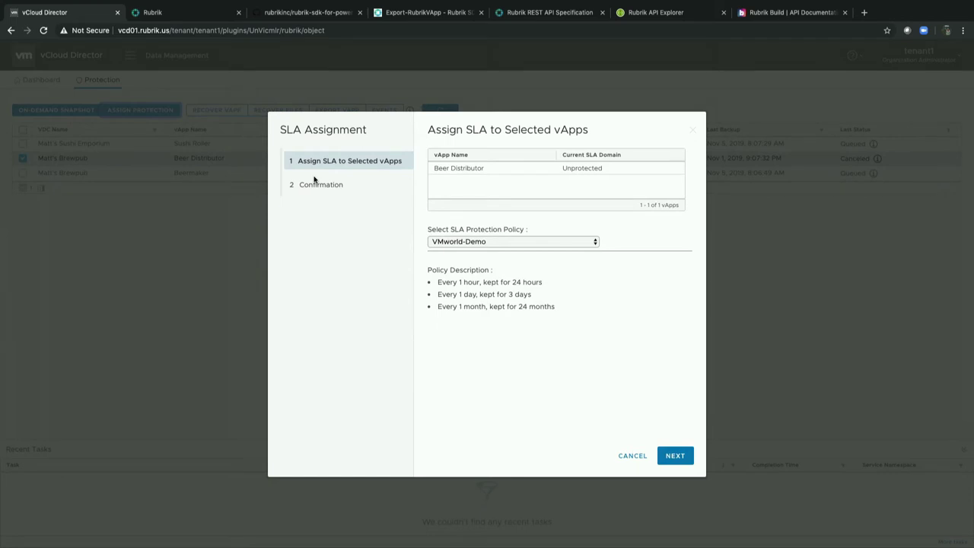
pyautogui.click(502, 242)
pyautogui.click(502, 242)
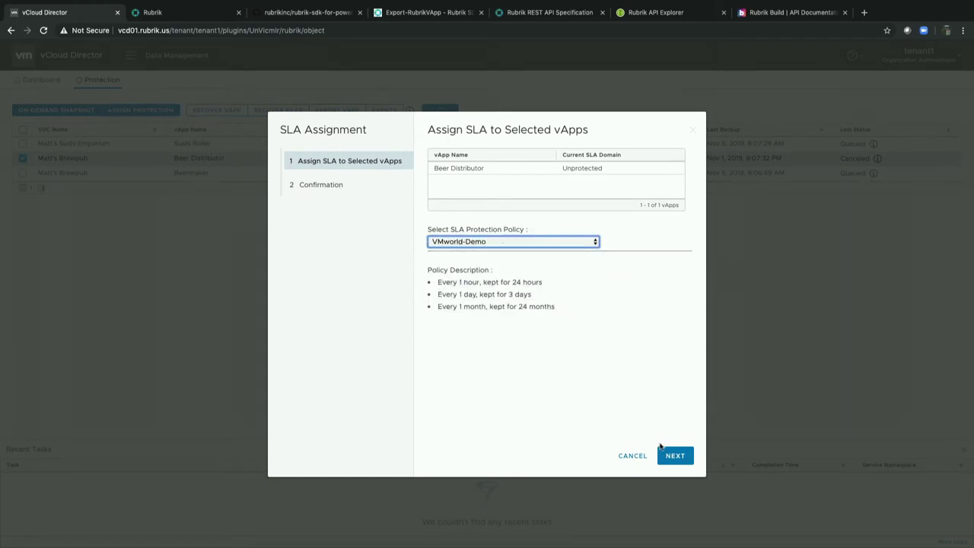
pyautogui.click(675, 456)
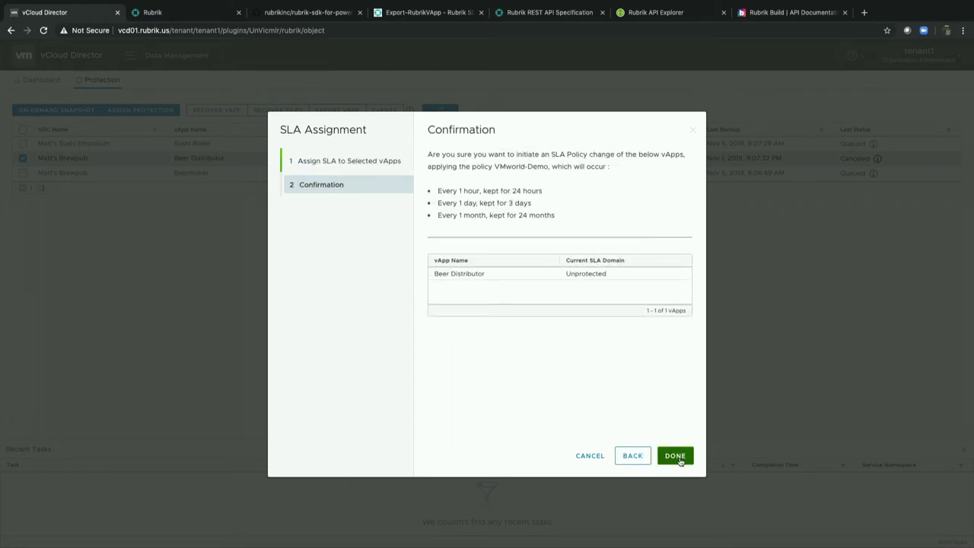
pyautogui.click(679, 461)
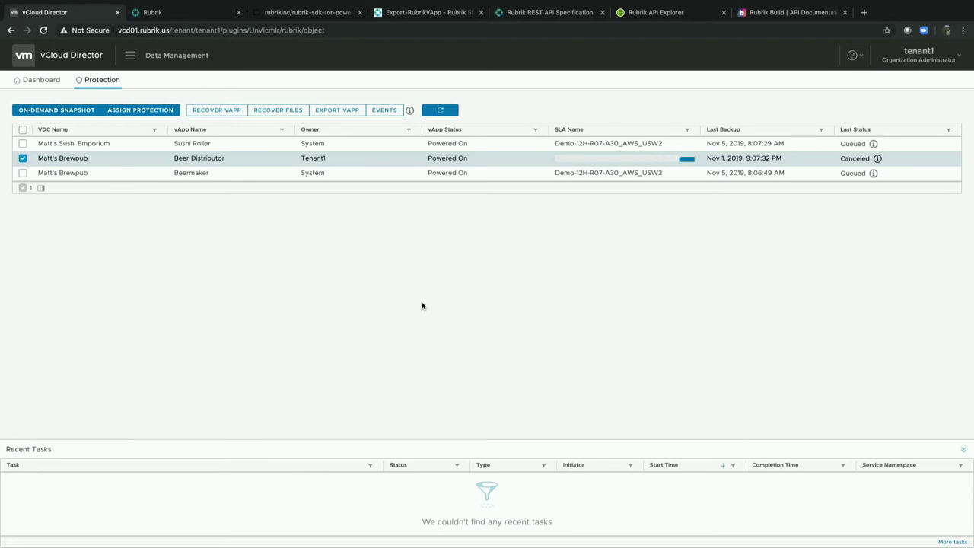
# Take an on-demand snapshot of Beer Distributor with the Maint-12H-R07 retention policy.
pyautogui.click(60, 111)
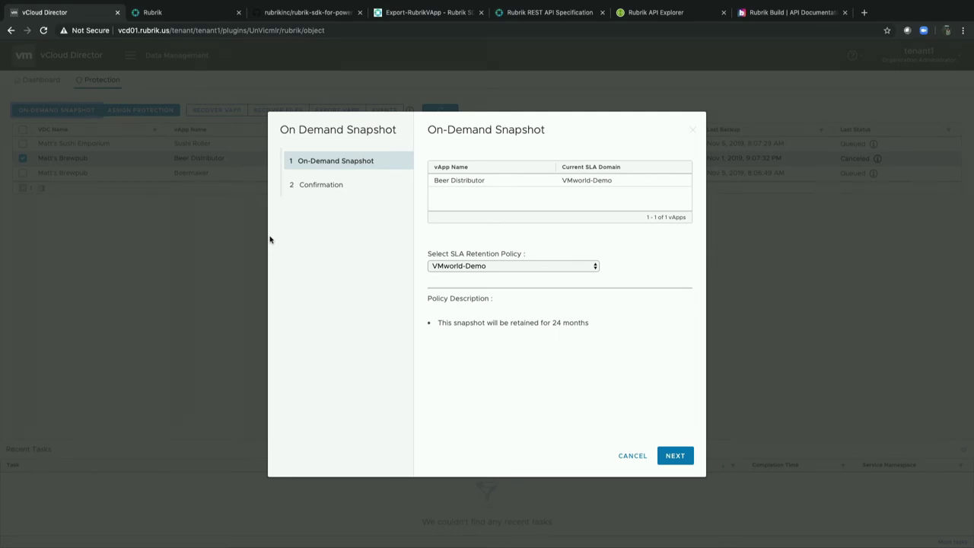
pyautogui.click(445, 267)
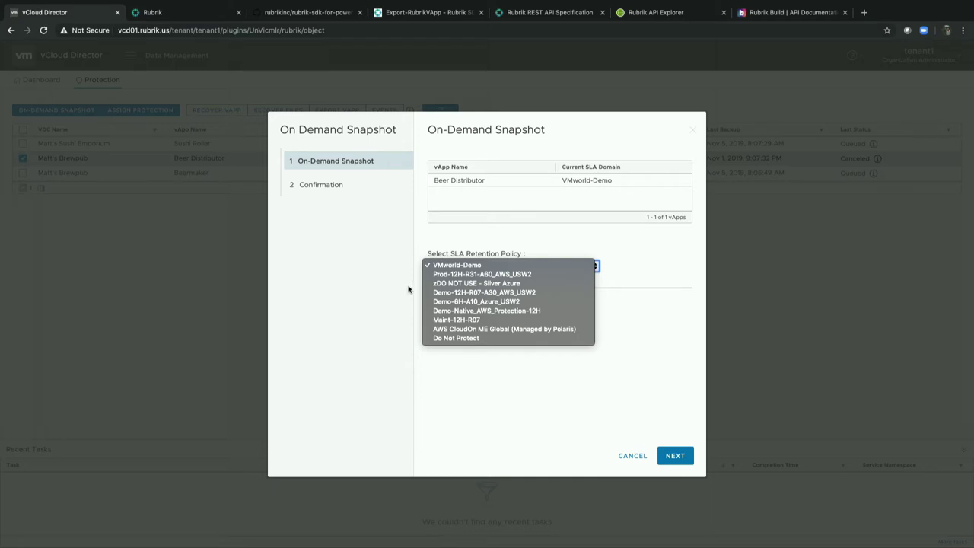
pyautogui.press('Escape')
pyautogui.press('Down')
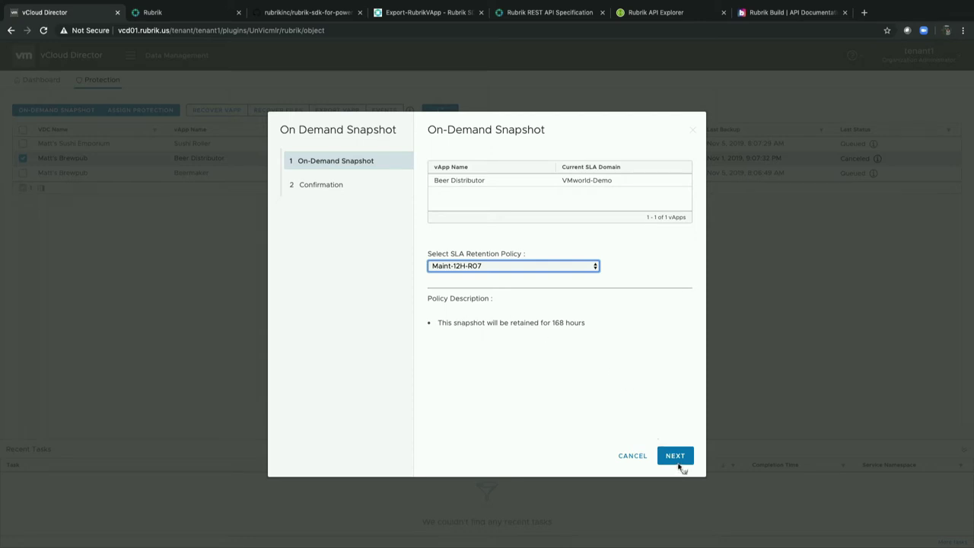
pyautogui.click(678, 463)
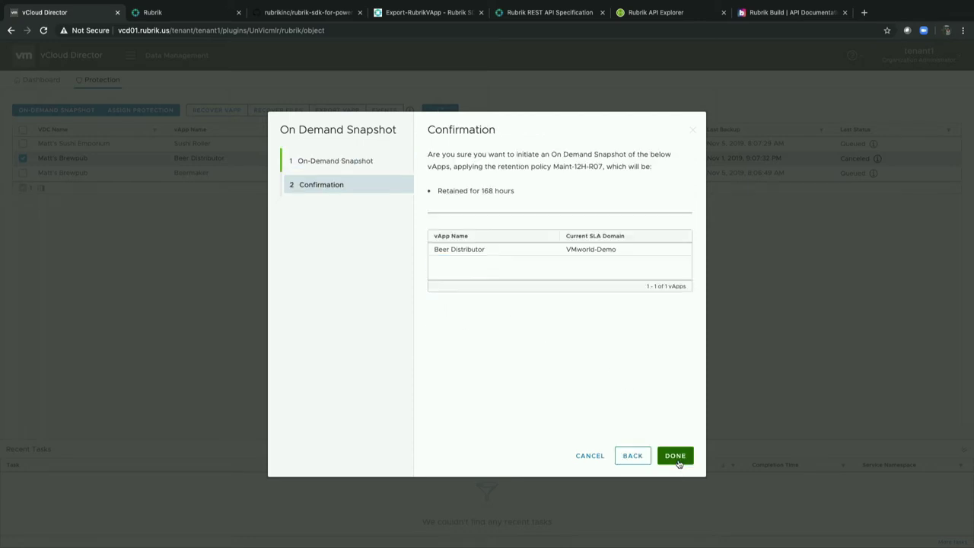
pyautogui.click(677, 457)
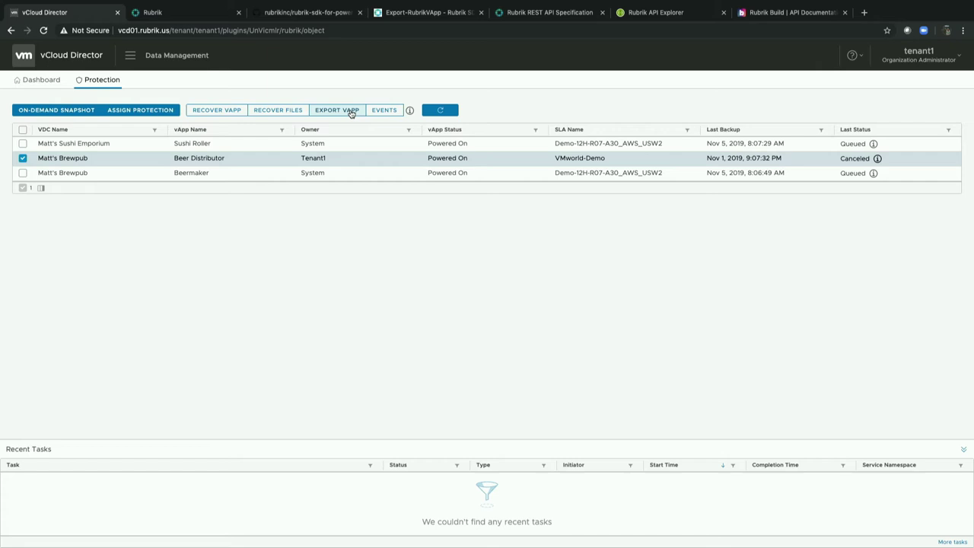
# Change the selection from Beer Distributor to the Sushi Roller vApp.
pyautogui.click(22, 157)
pyautogui.click(30, 143)
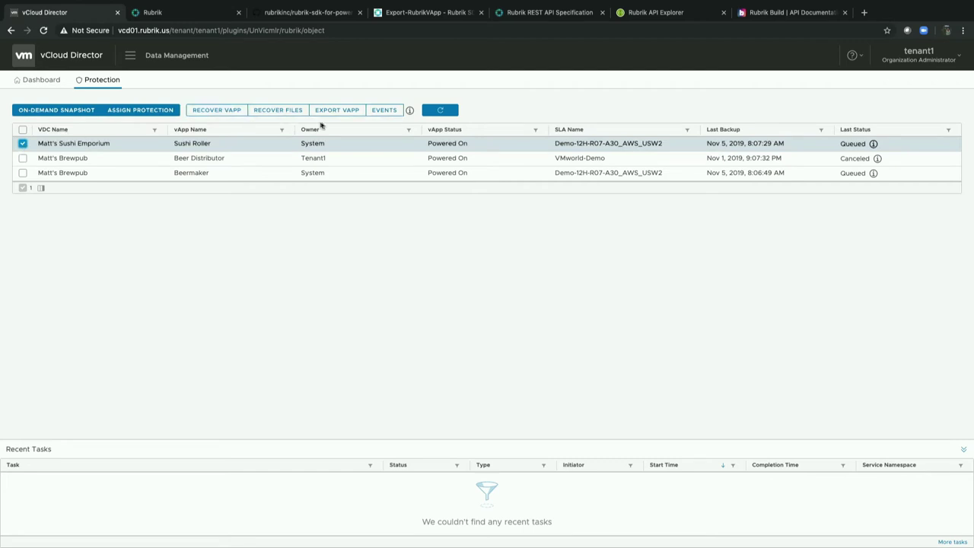
# Export Sushi Roller as a full vApp from the Oct 7, 2019 3:01:31 AM snapshot.
pyautogui.click(334, 110)
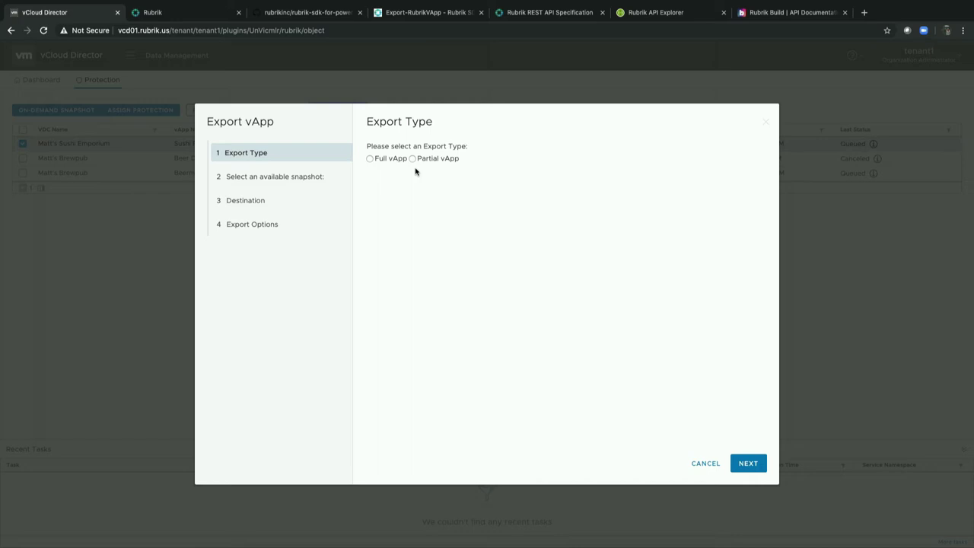
pyautogui.click(412, 159)
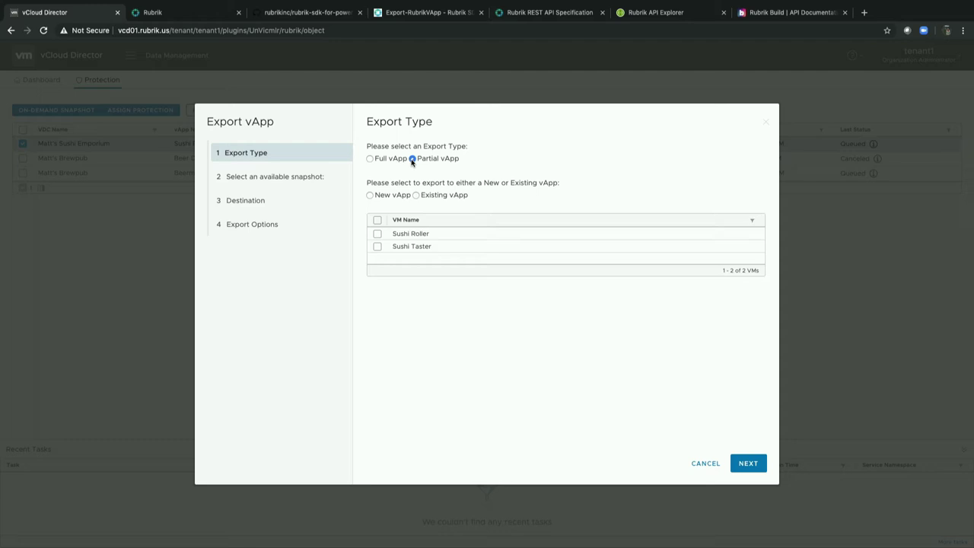
pyautogui.click(370, 196)
pyautogui.click(416, 196)
pyautogui.click(369, 159)
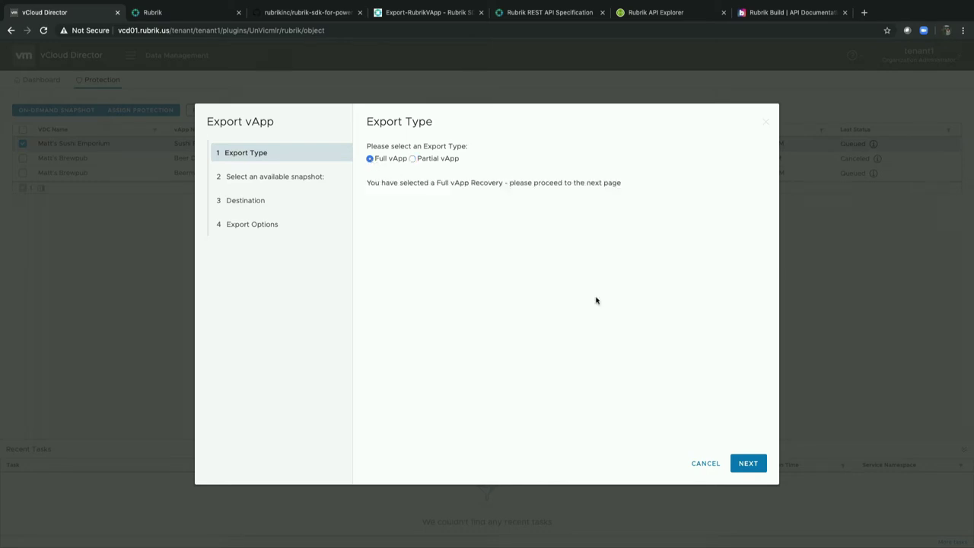
pyautogui.click(745, 464)
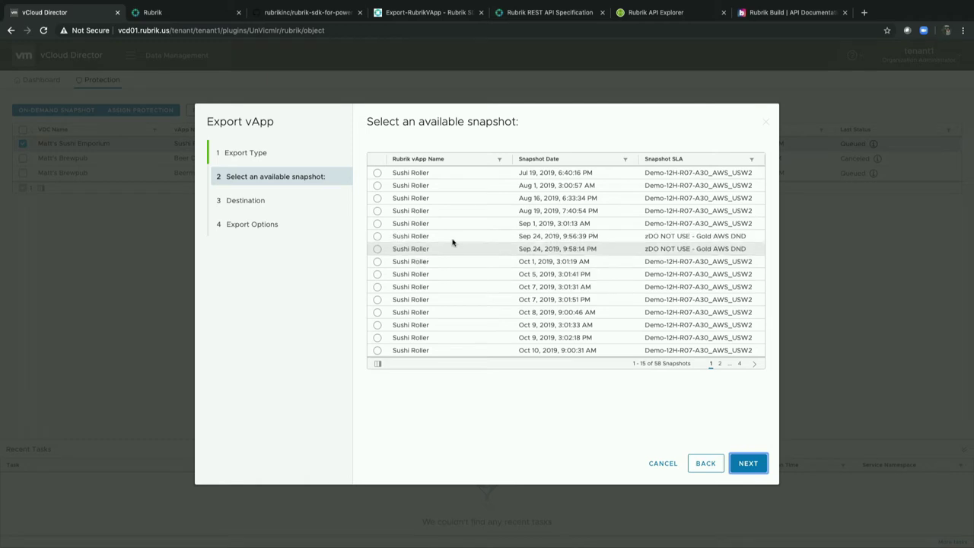
pyautogui.click(378, 286)
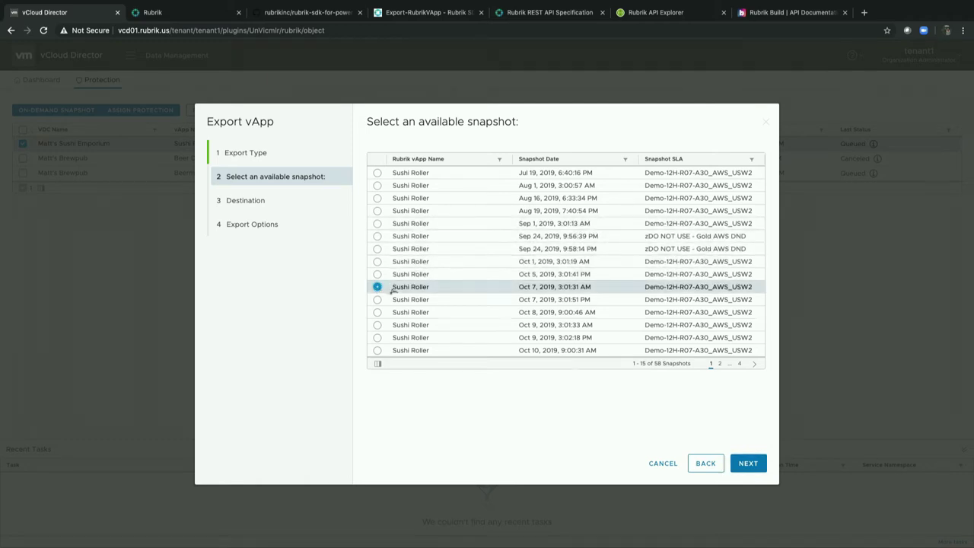
pyautogui.click(746, 463)
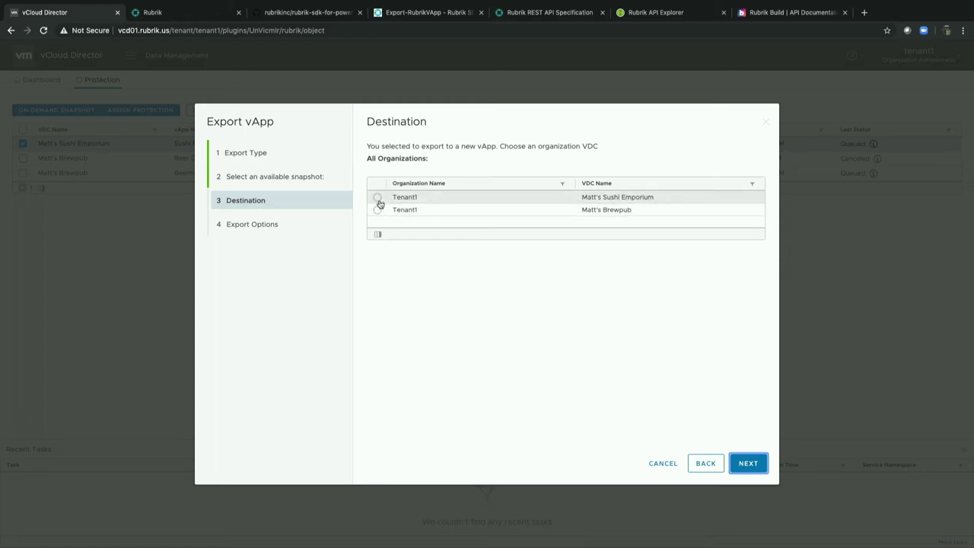
# Target Tenant1/Matt's Sushi Emporium, keep manual power-on, and choose No Mapping for networks.
pyautogui.click(379, 200)
pyautogui.click(745, 465)
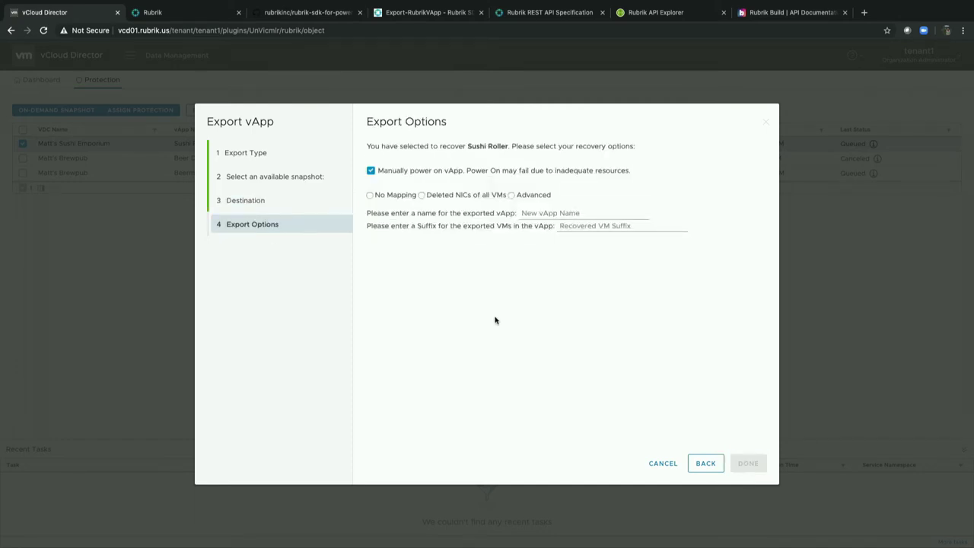
pyautogui.click(401, 174)
pyautogui.click(401, 174)
pyautogui.click(510, 195)
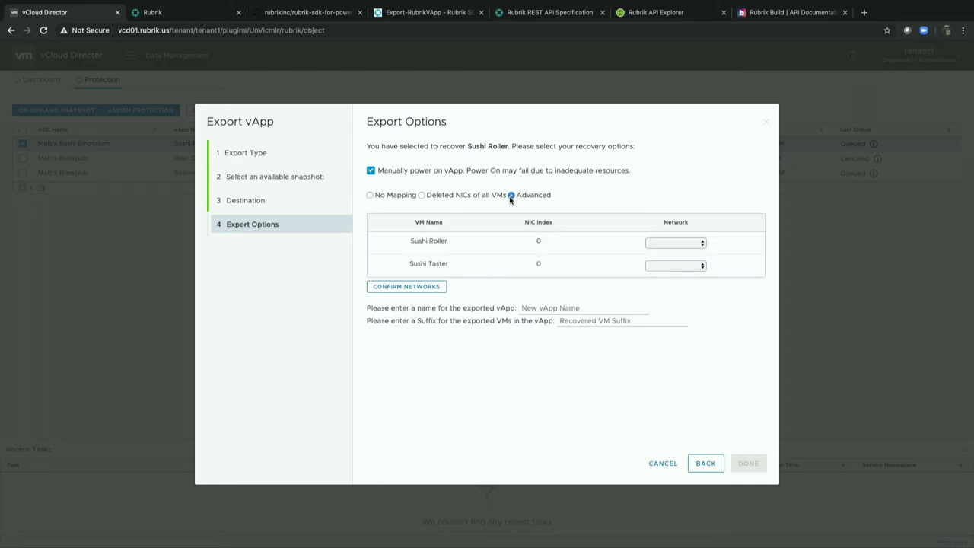
pyautogui.click(681, 243)
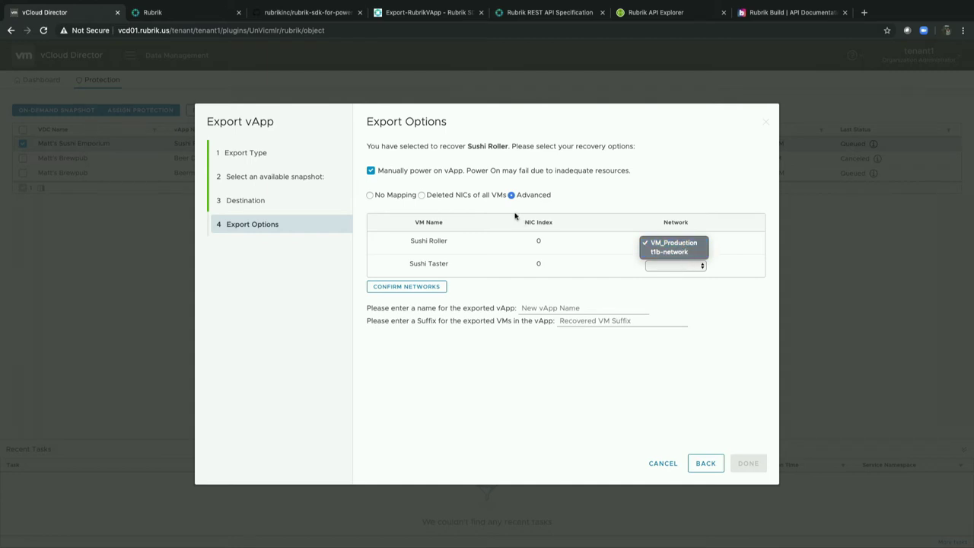
pyautogui.click(682, 242)
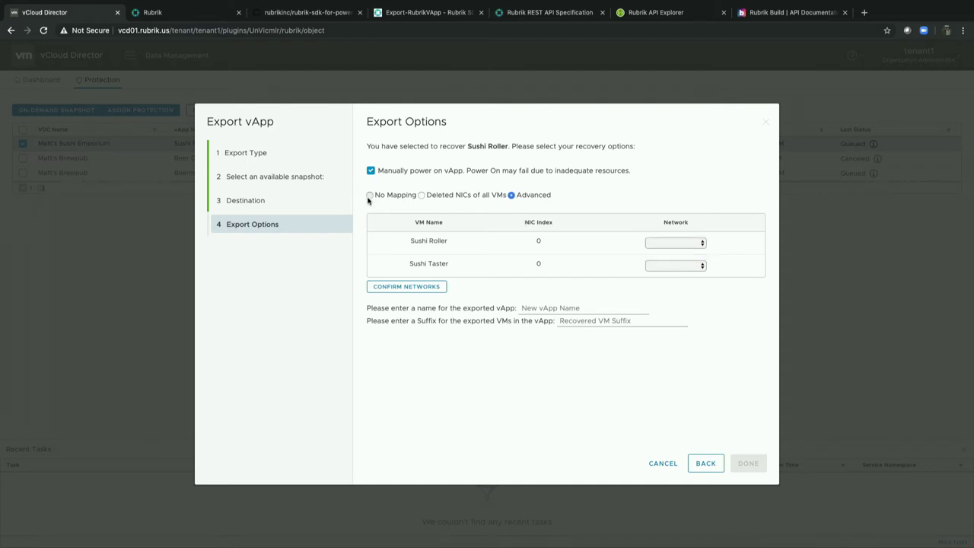
pyautogui.click(369, 195)
# Name the exported vApp and the VM suffix VMworld-Test-Export, then start the export.
pyautogui.click(582, 215)
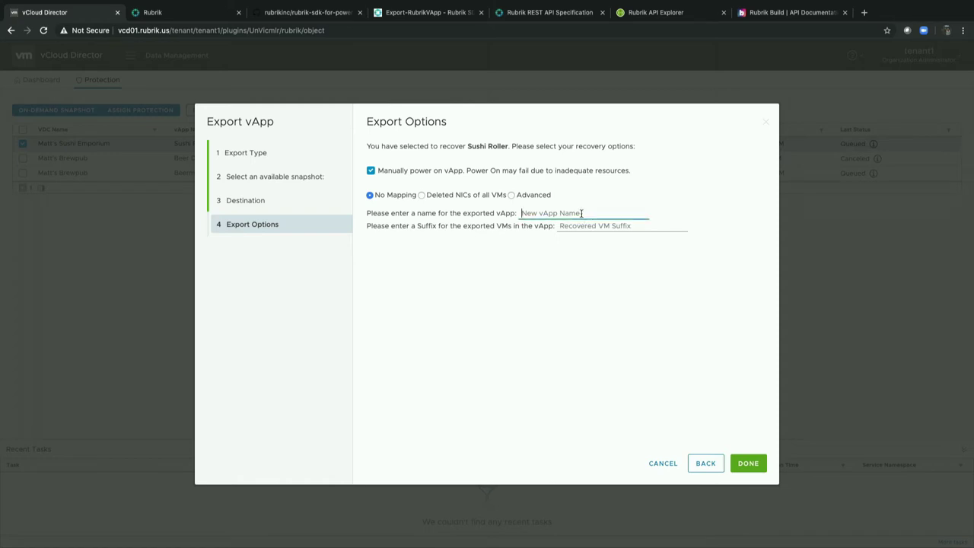
pyautogui.write('VMworld-Test-Export')
pyautogui.hotkey('ctrl', 'a')
pyautogui.hotkey('ctrl', 'c')
pyautogui.click(595, 226)
pyautogui.hotkey('ctrl', 'v')
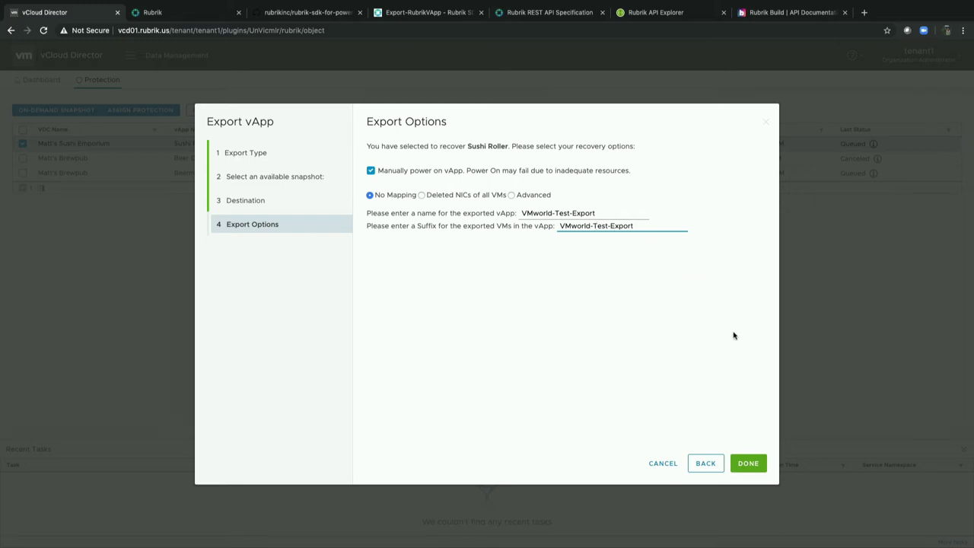
pyautogui.click(753, 461)
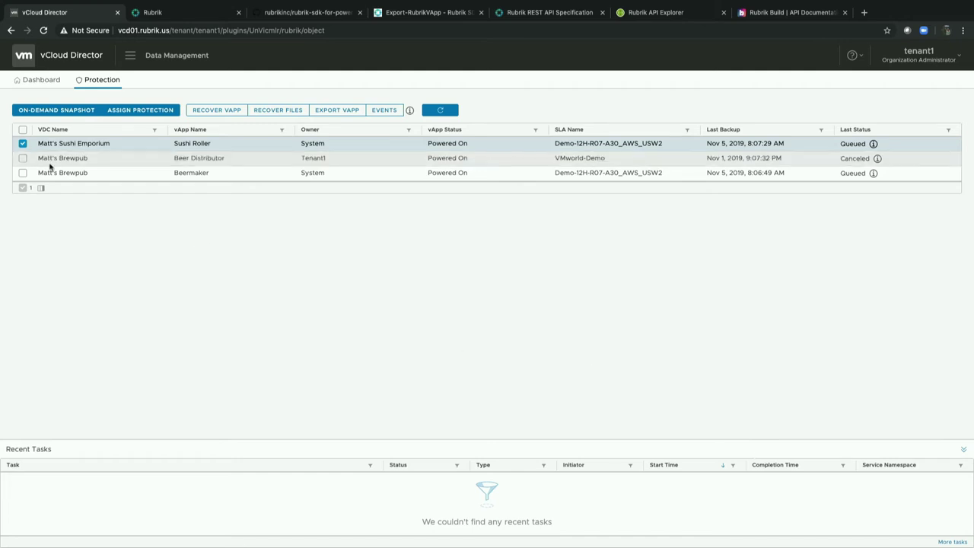
# Select the Beermaker vApp and begin file recovery from its Beermaker VM.
pyautogui.click(23, 145)
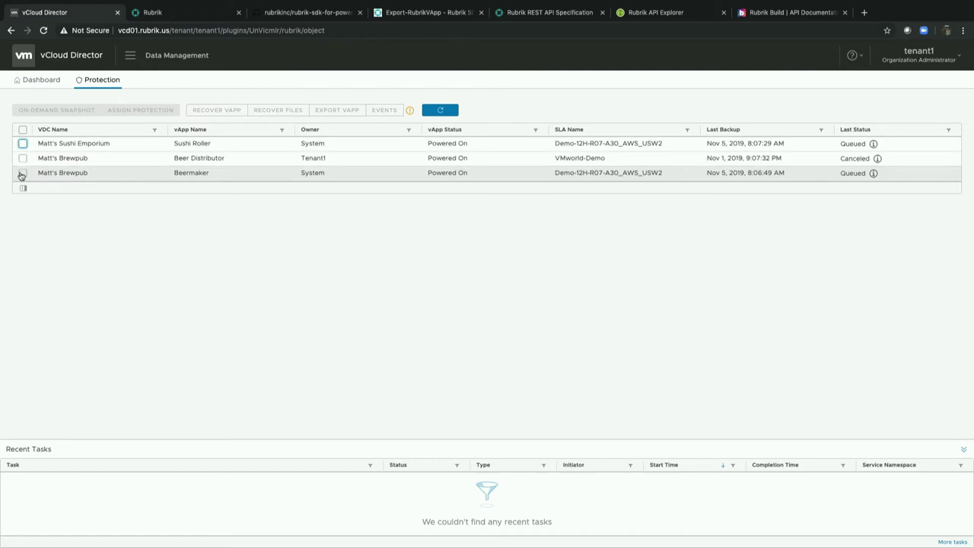
pyautogui.click(23, 172)
pyautogui.click(269, 113)
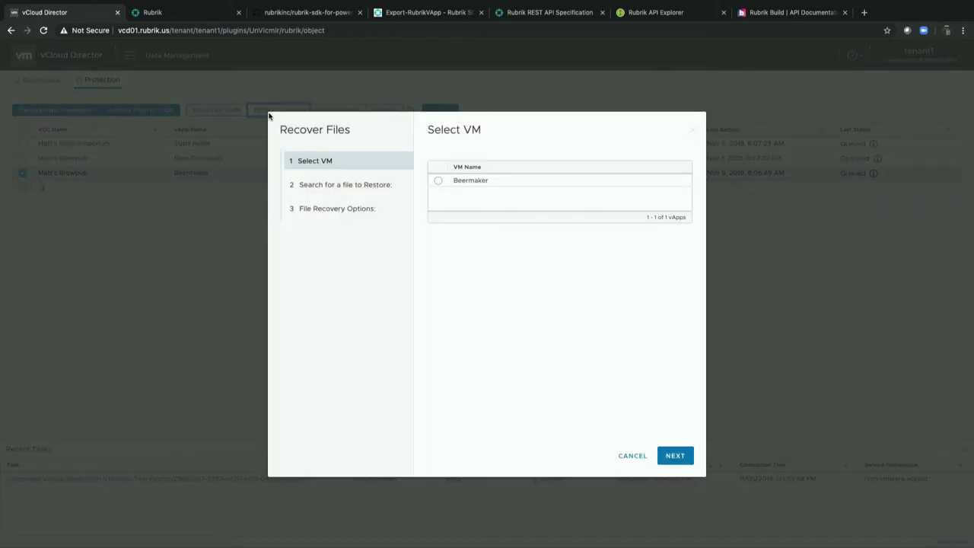
pyautogui.click(438, 182)
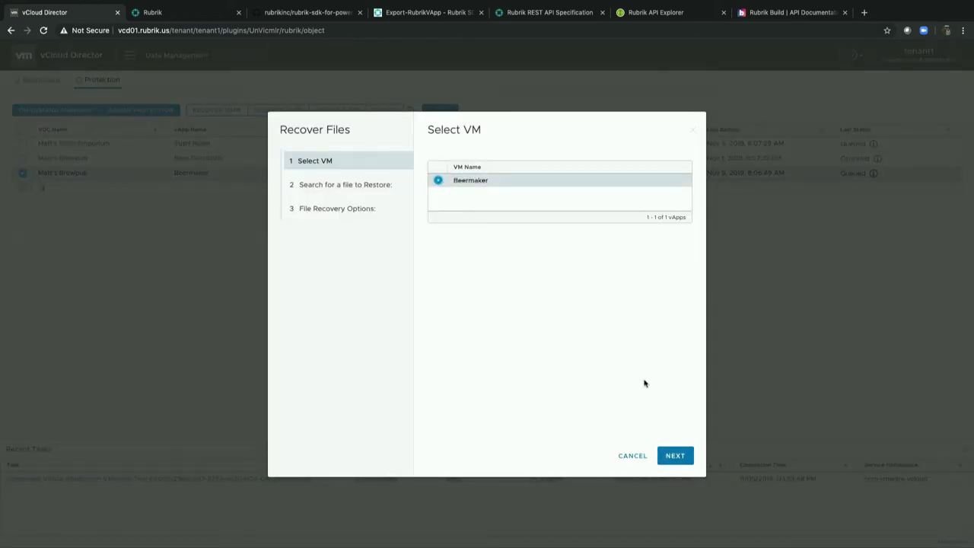
pyautogui.click(673, 455)
# Search for 'hosts' and pick /etc/hosts at version 2019-08-19T16:02:10+0000.
pyautogui.click(582, 158)
pyautogui.write('hosts')
pyautogui.click(658, 160)
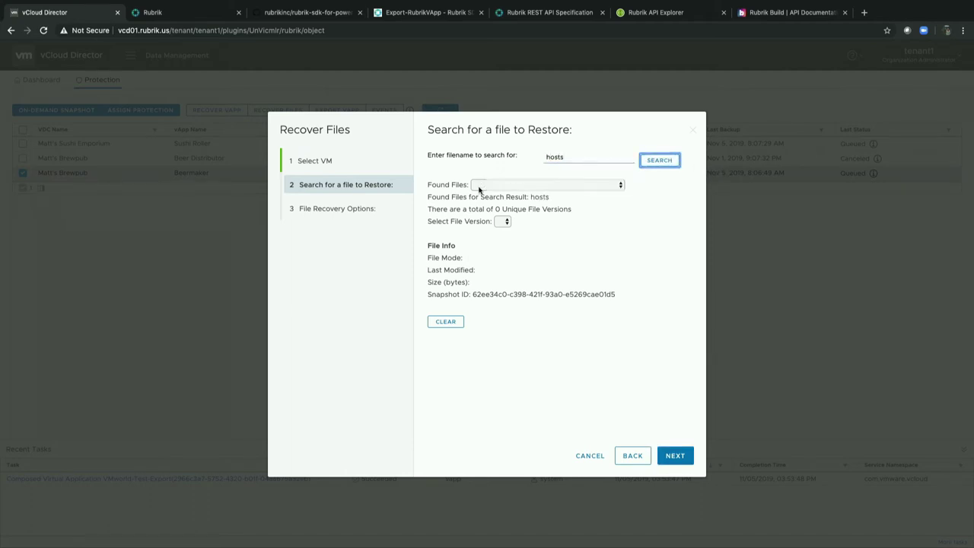
pyautogui.click(496, 187)
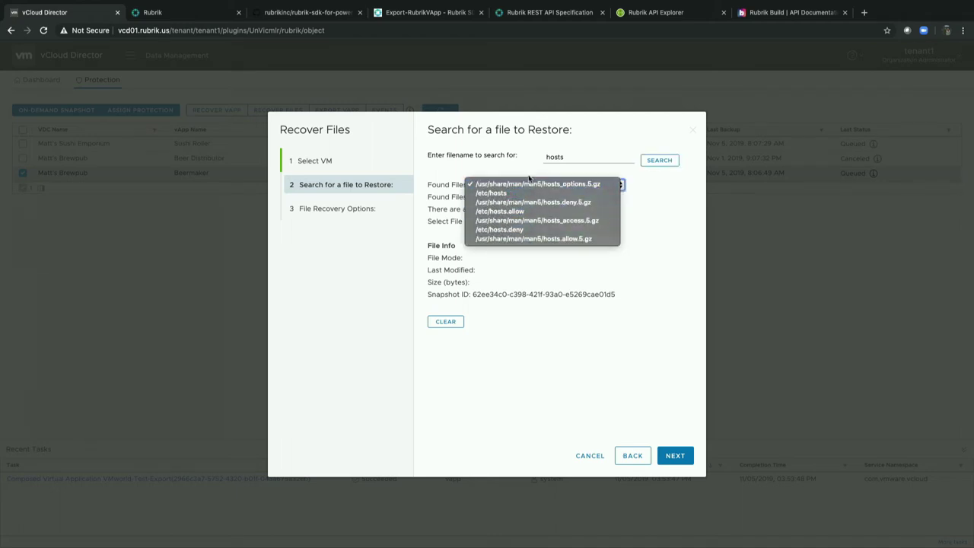
pyautogui.click(528, 192)
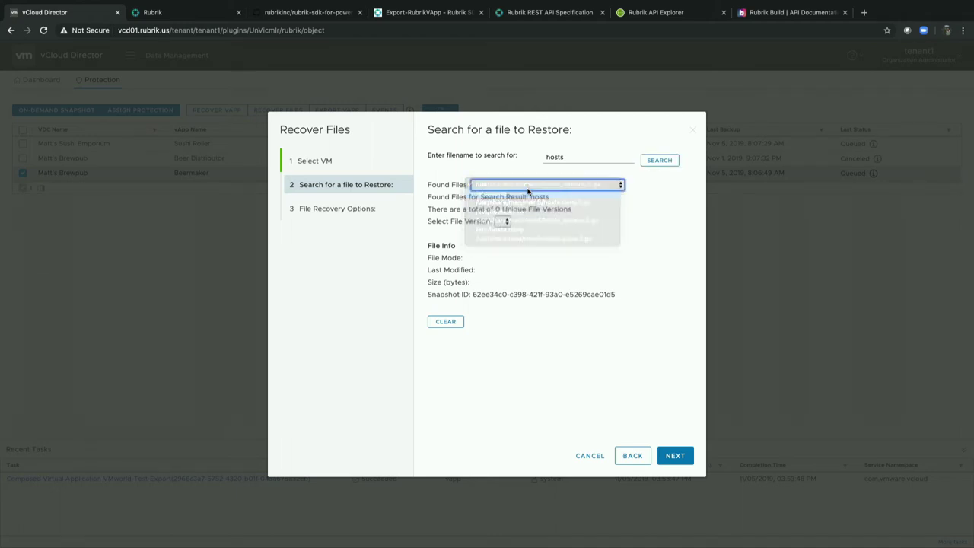
pyautogui.click(537, 225)
pyautogui.click(538, 225)
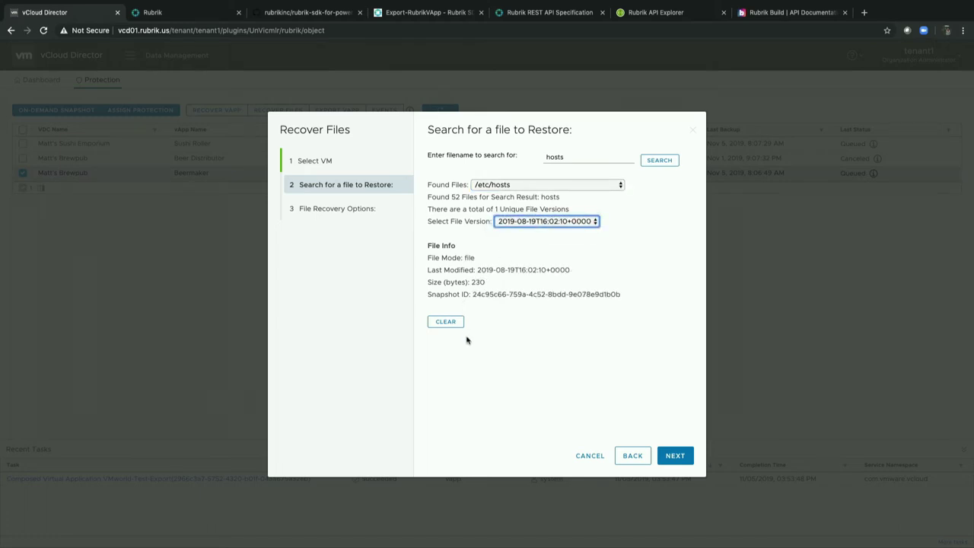
pyautogui.click(669, 455)
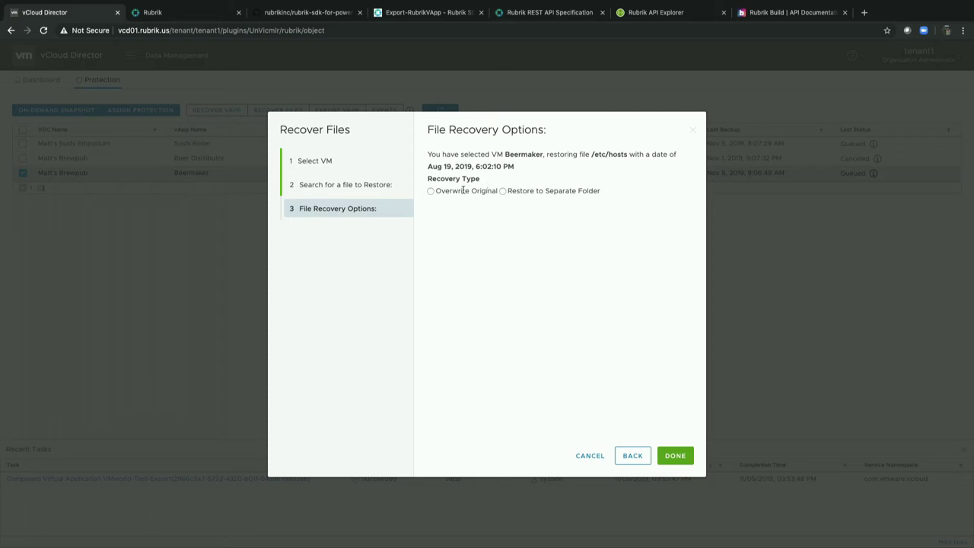
# Restore it over the original via the RBS Backup Service, then advance to the summary slide.
pyautogui.click(431, 191)
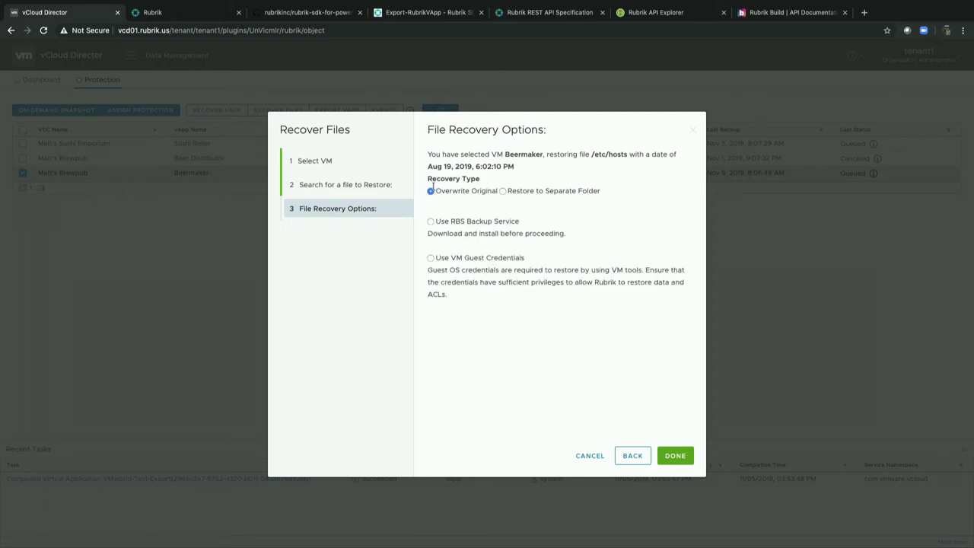
pyautogui.click(430, 221)
pyautogui.click(675, 455)
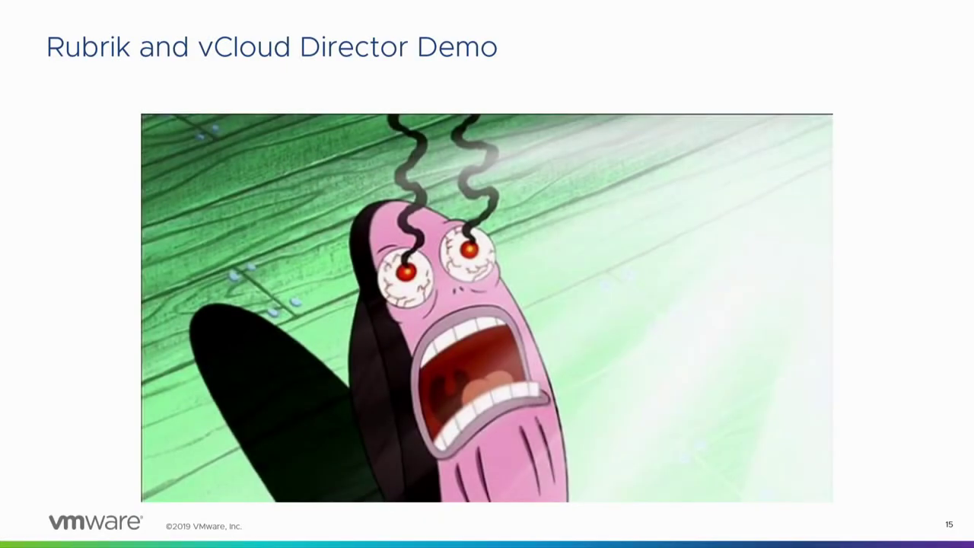
pyautogui.press('Right')
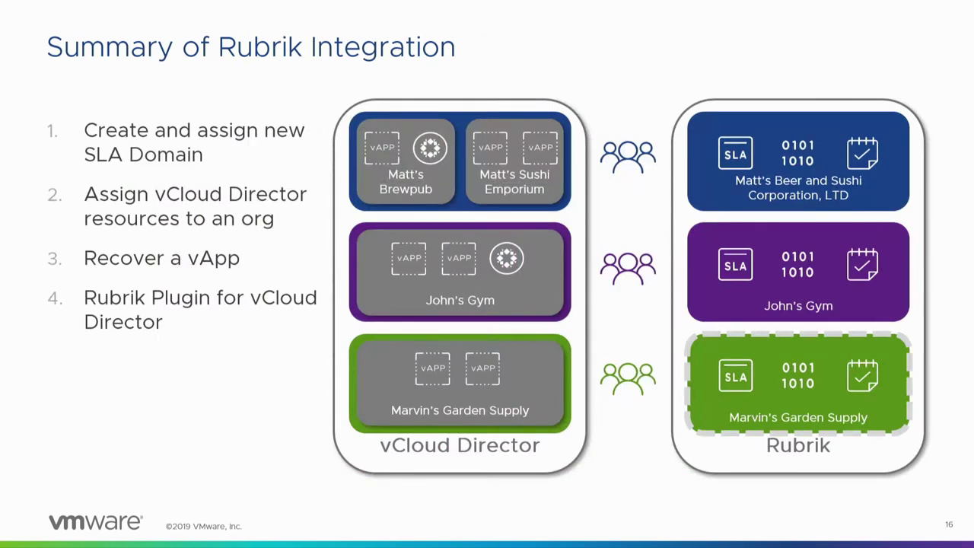
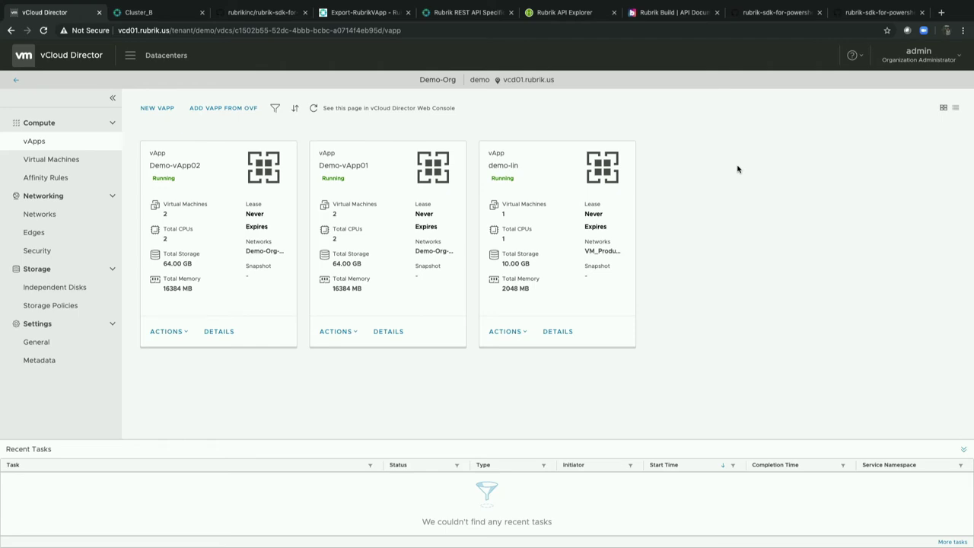
# Leave the vCloud Director vApps page and return to the PowerShell terminal.
pyautogui.press('super+Tab')
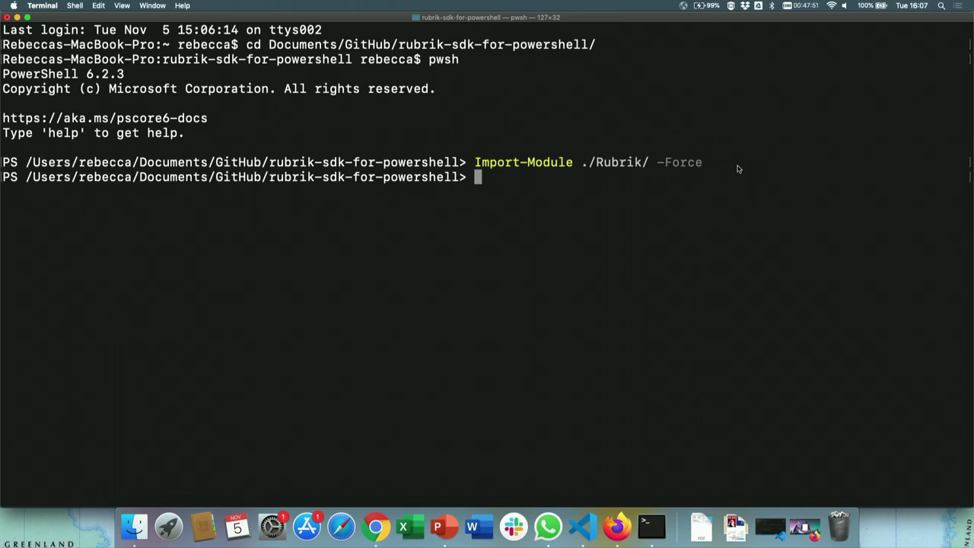
# Run Connect-Rubrik to 192.168.150.121 with the user's e-mail and password; it fails with 422.
pyautogui.write('Connect-Rubrik')
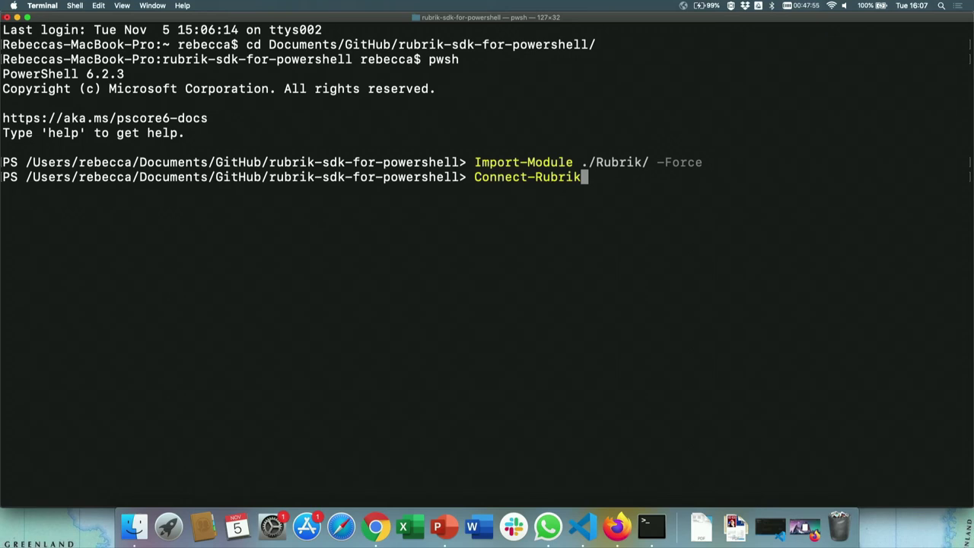
pyautogui.write(' -Server 192')
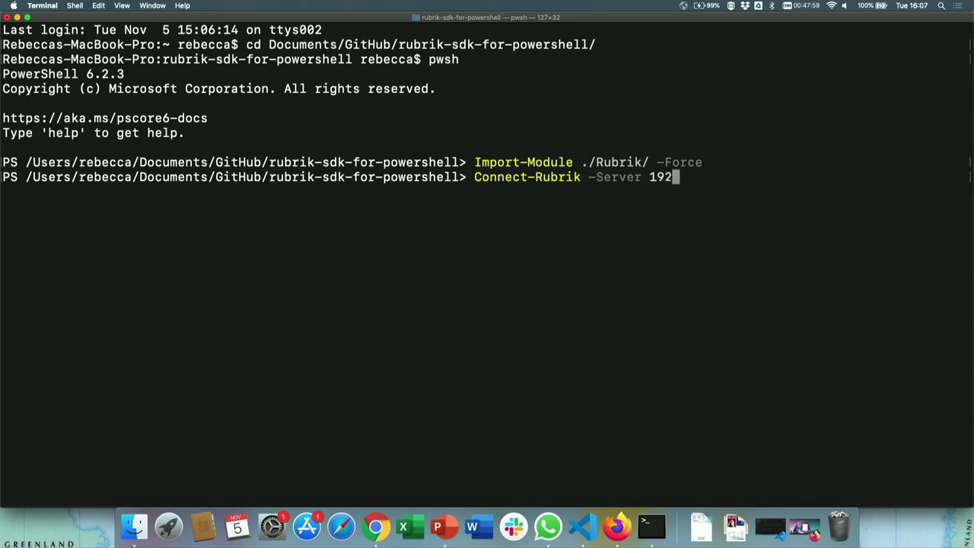
pyautogui.write('.168.150.122')
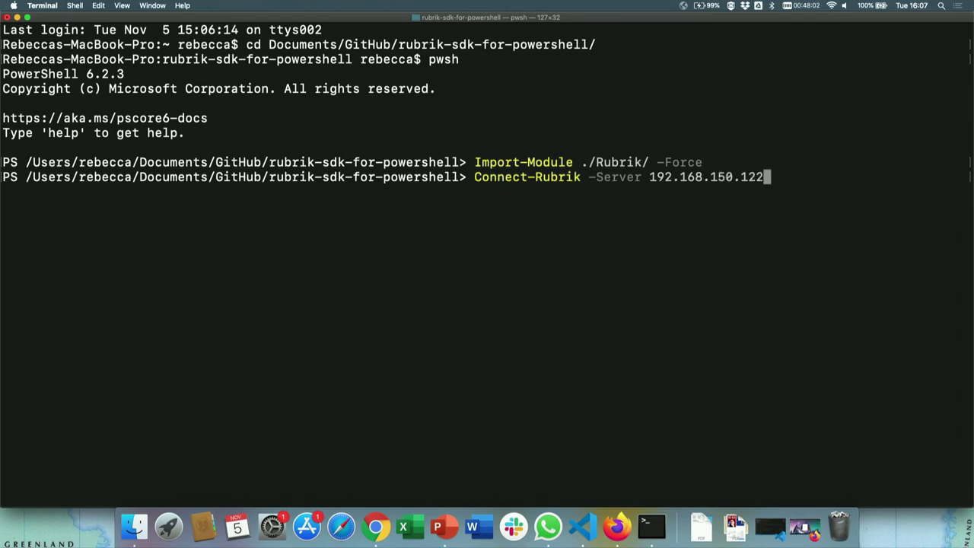
pyautogui.press('BackSpace')
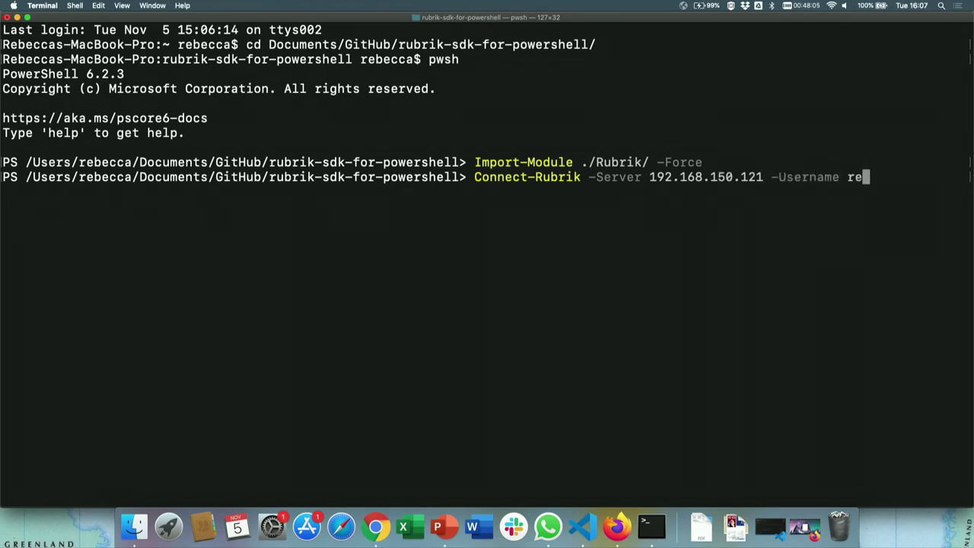
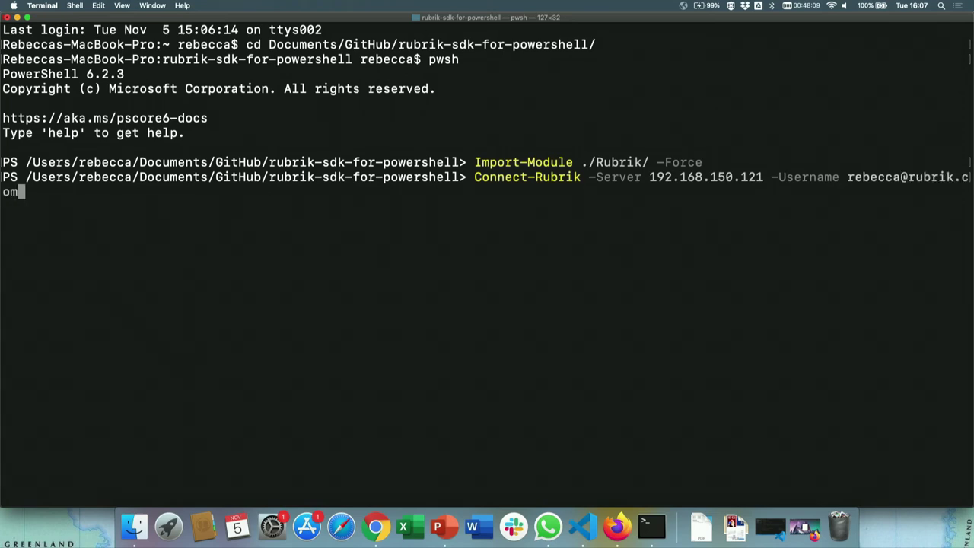
pyautogui.press('Return')
pyautogui.write('**********')
pyautogui.press('Return')
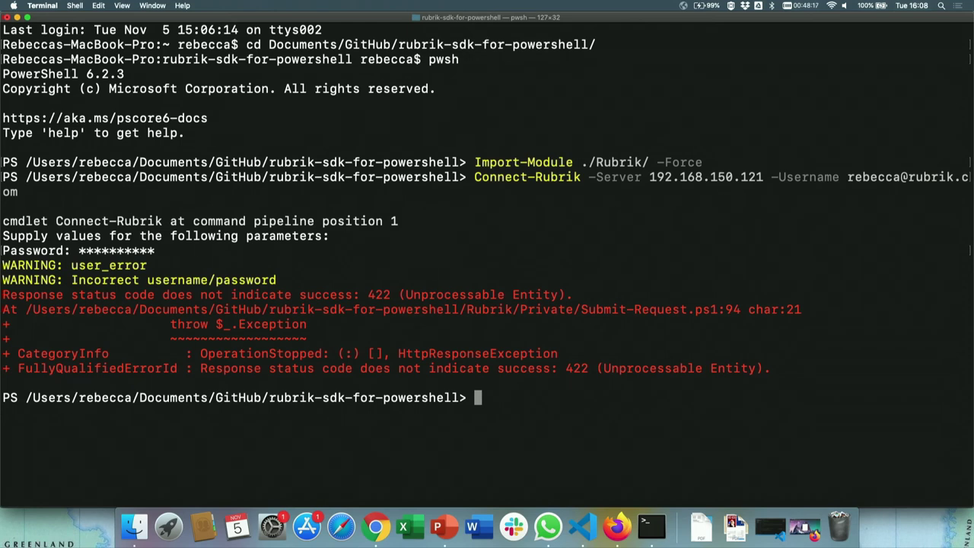
pyautogui.press('Up')
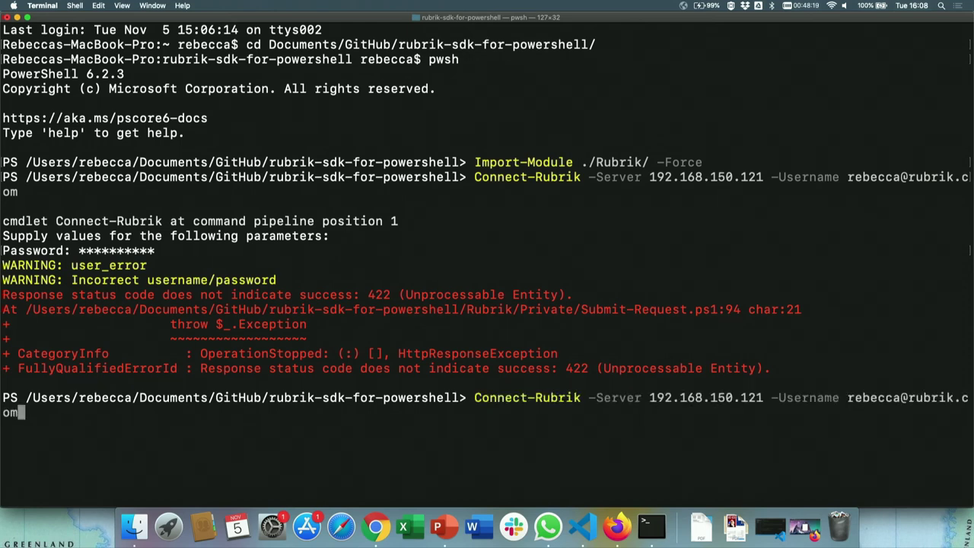
# Retry Connect-Rubrik to 192.168.150.121 with the account password.
pyautogui.press('Return')
pyautogui.write('*********')
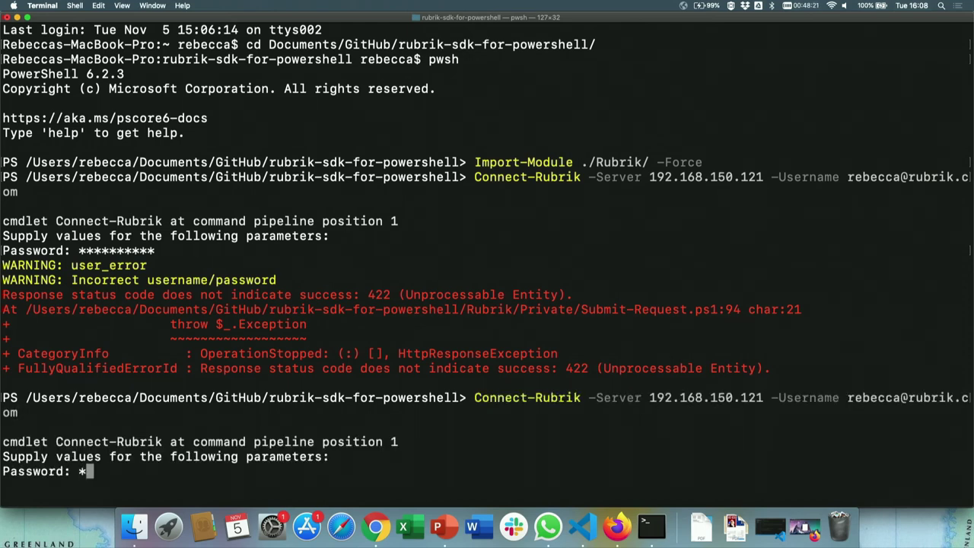
pyautogui.write('*')
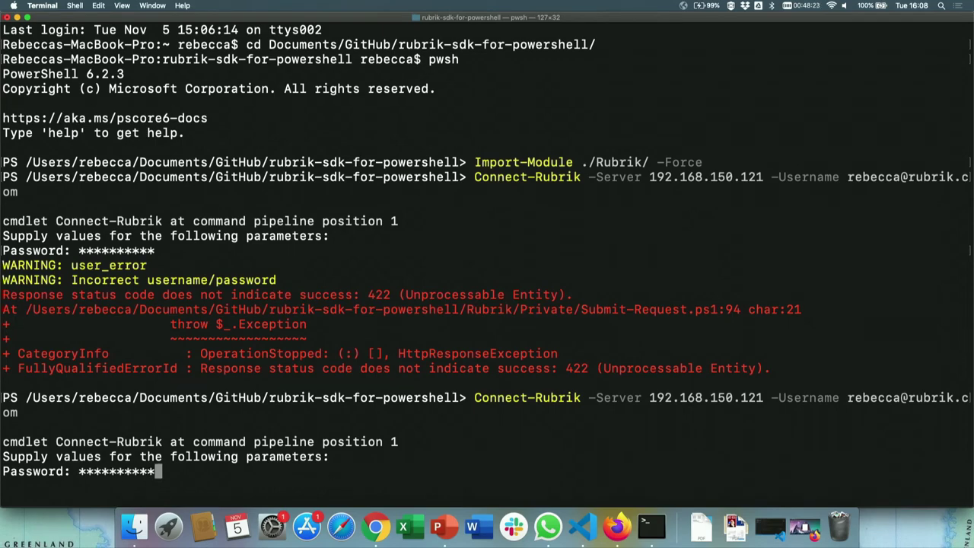
pyautogui.press('Return')
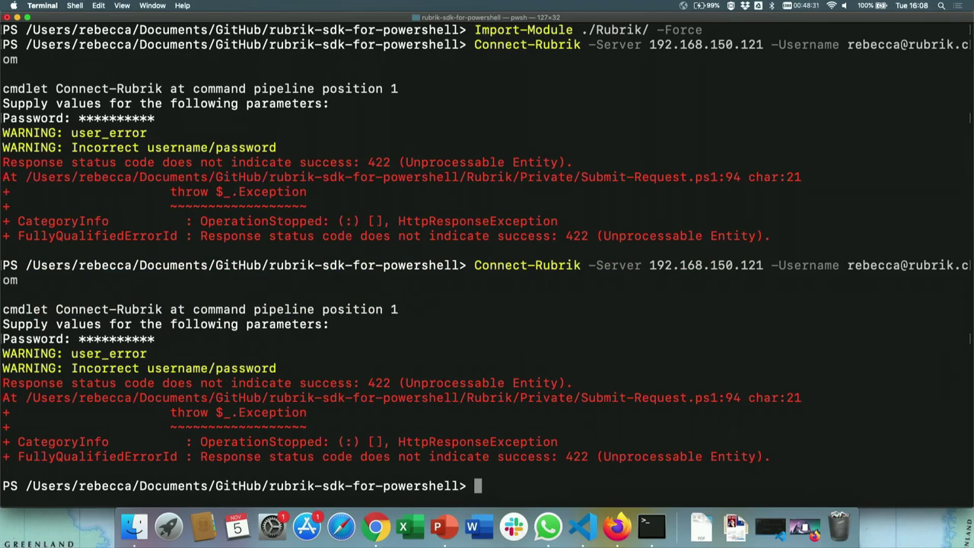
# Re-import the Rubrik module with -Force and reconnect, which still fails with 422.
pyautogui.press('Up')
pyautogui.press('Up')
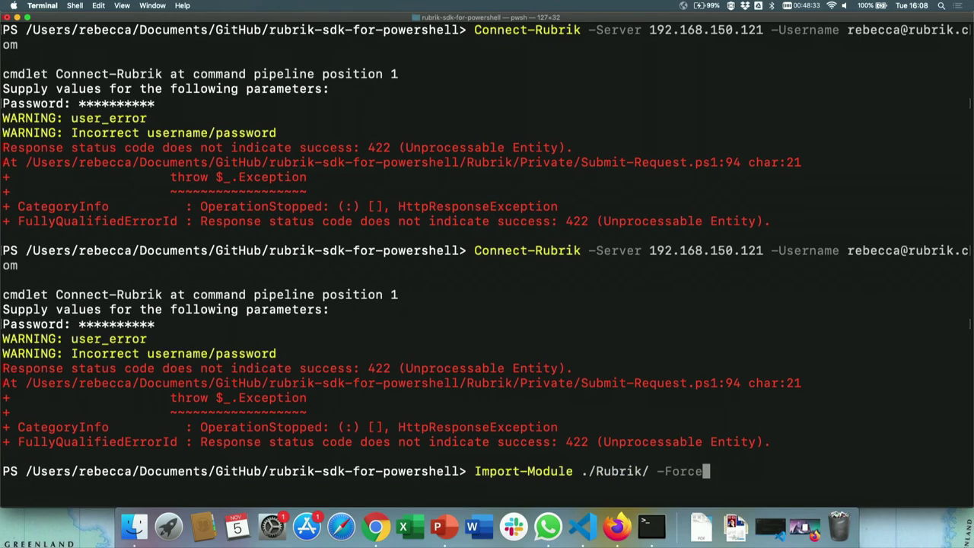
pyautogui.press('Return')
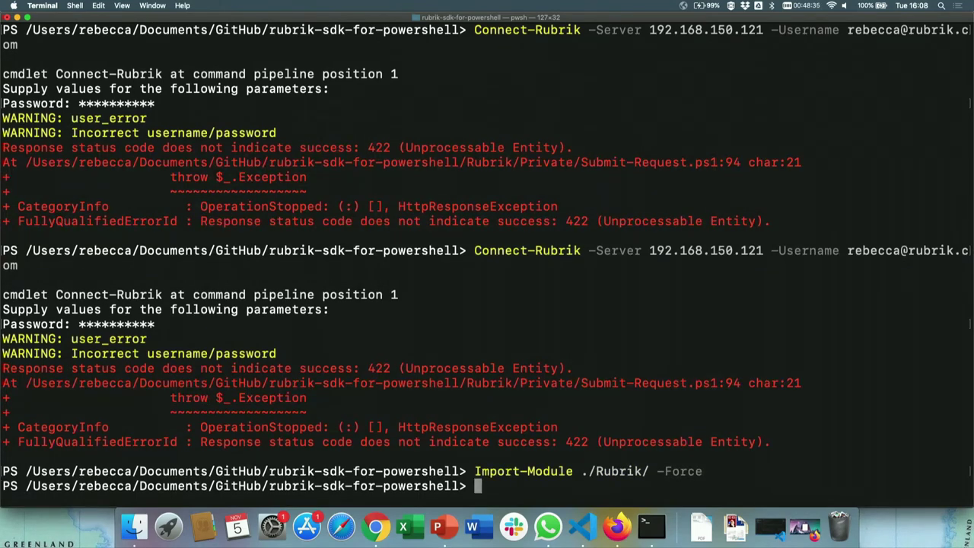
pyautogui.write('re')
pyautogui.press('BackSpace')
pyautogui.press('BackSpace')
pyautogui.press('Up')
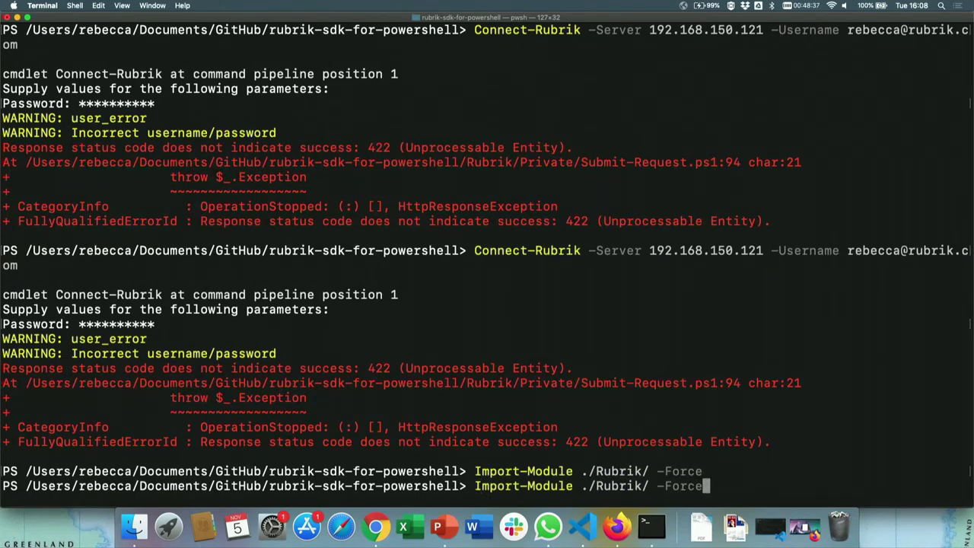
pyautogui.press('Up')
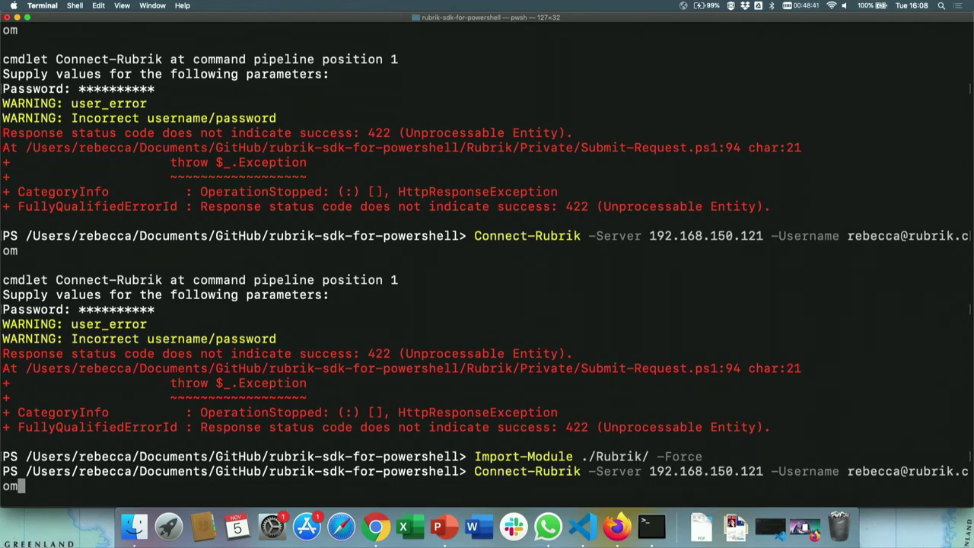
pyautogui.press('Return')
pyautogui.write('*********')
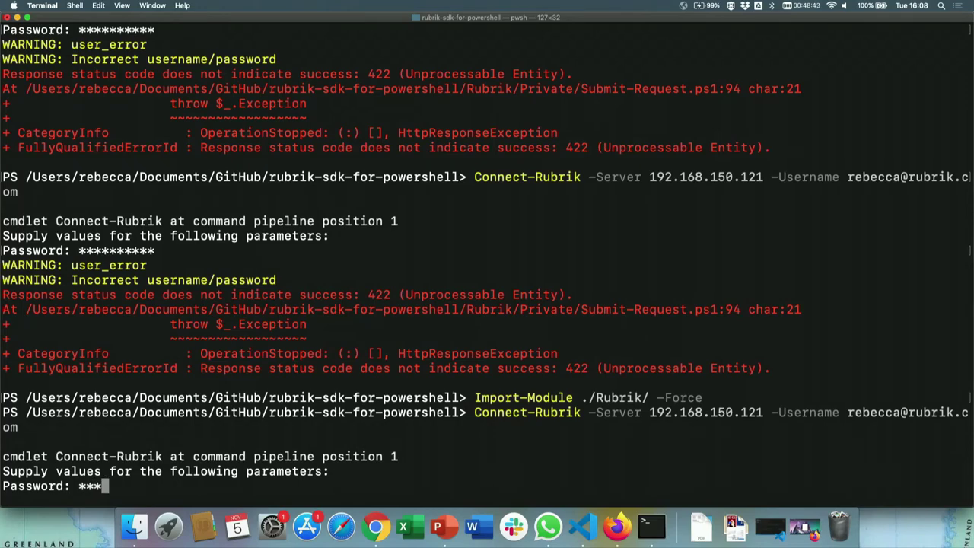
pyautogui.write('*')
pyautogui.press('Return')
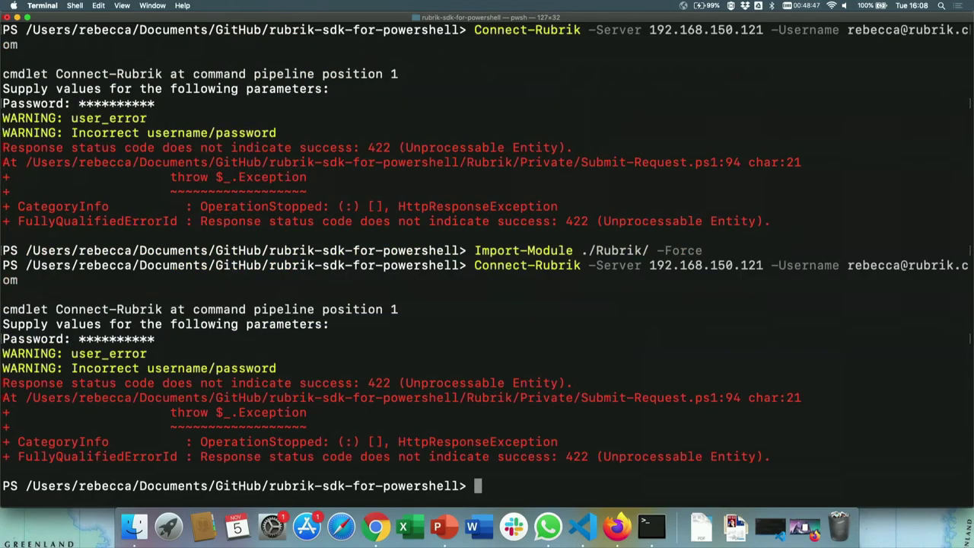
pyautogui.click(596, 528)
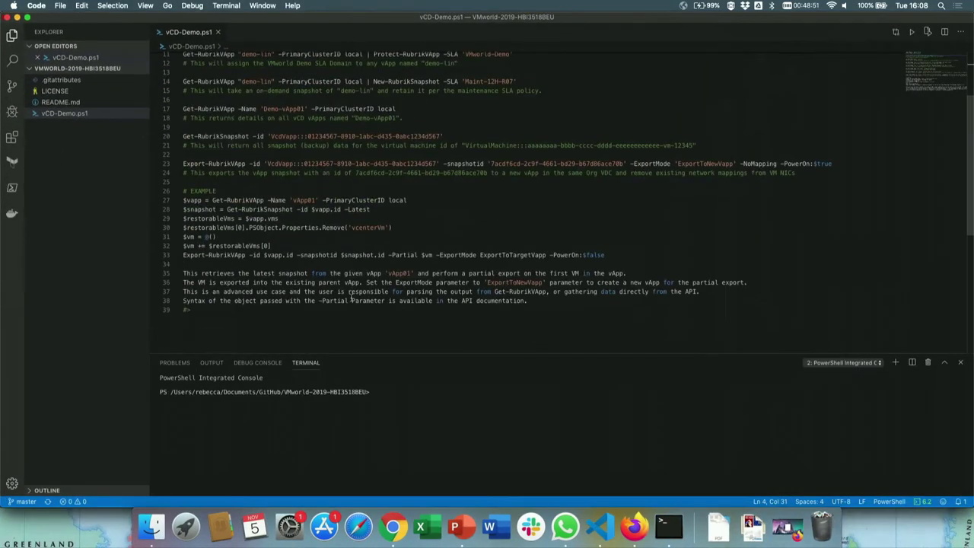
# Open the powershell-demo-deck.mov recording from the desktop in QuickTime Player.
pyautogui.click(435, 389)
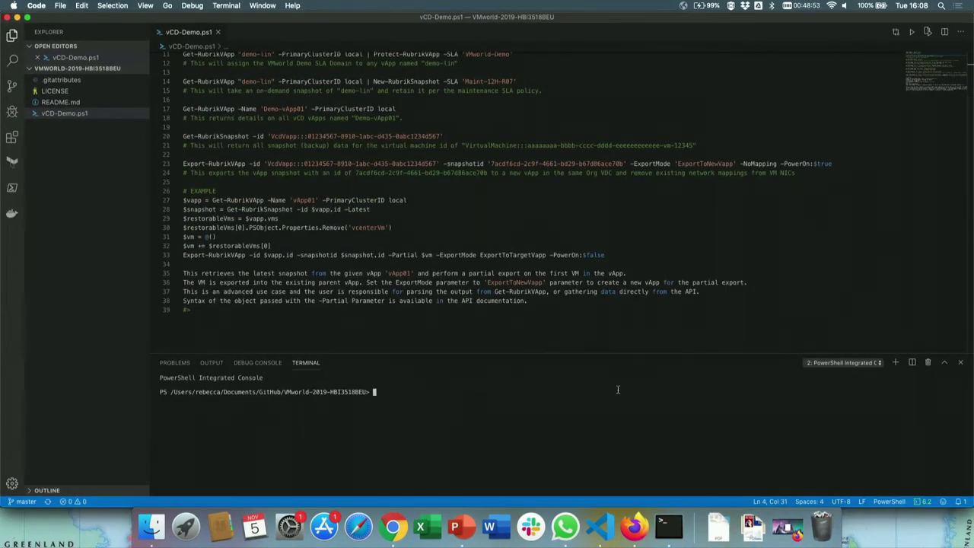
pyautogui.press('super+Tab')
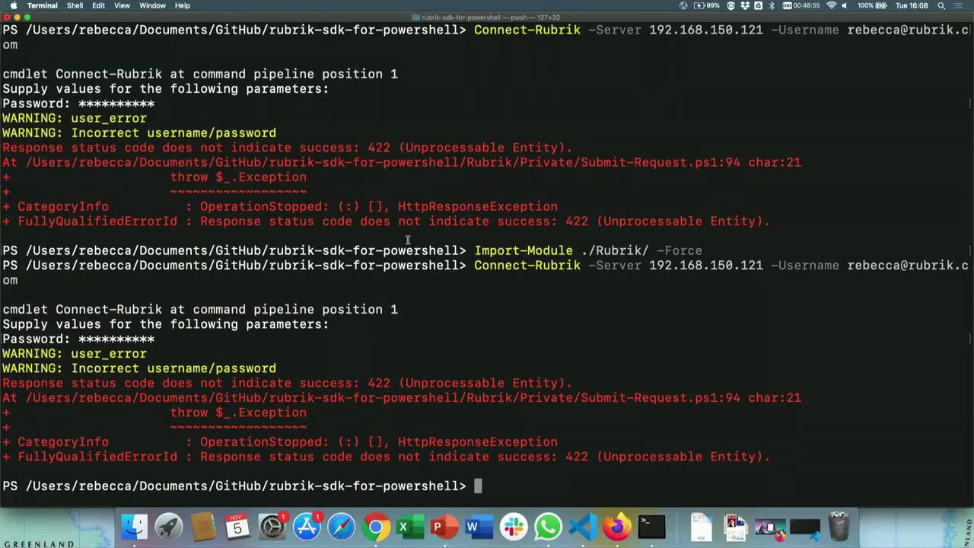
pyautogui.press('F11')
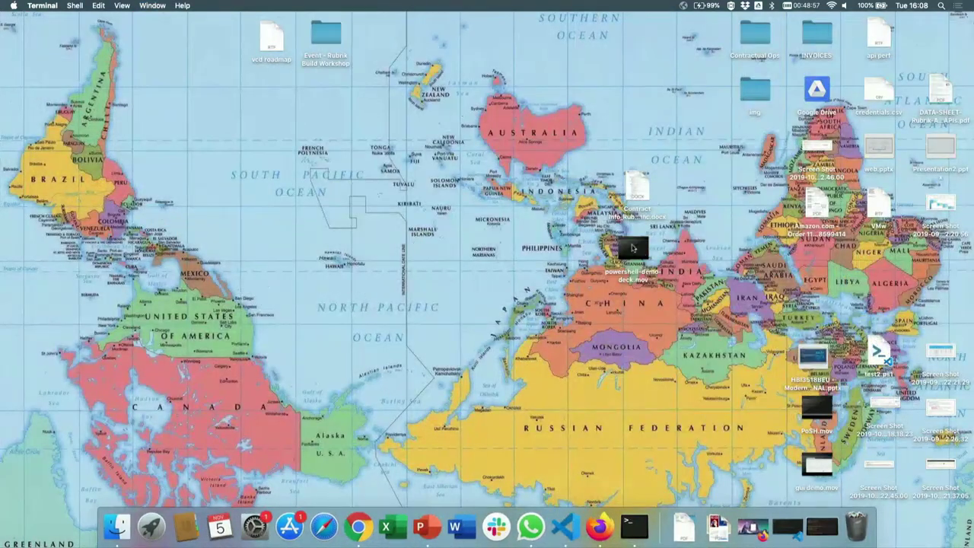
pyautogui.doubleClick(638, 250)
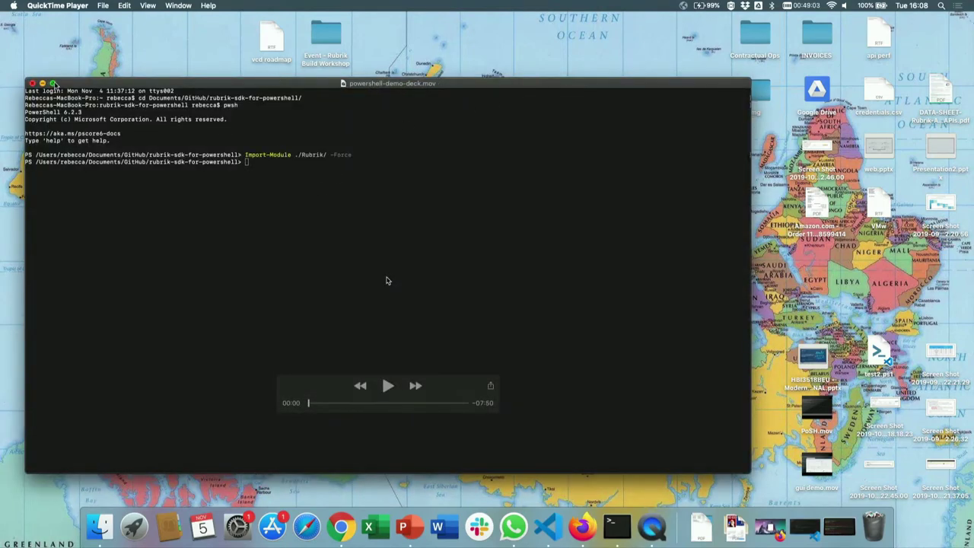
# Play the demo full screen until Connect-Rubrik to 192.168.150.121 succeeds with version 5.0.2-1980.
pyautogui.click(52, 83)
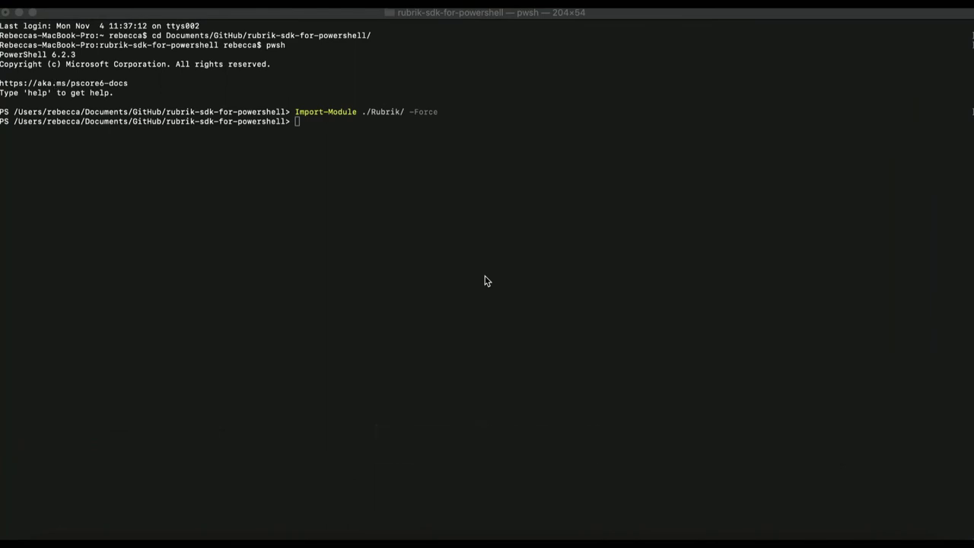
pyautogui.moveTo(487, 280)
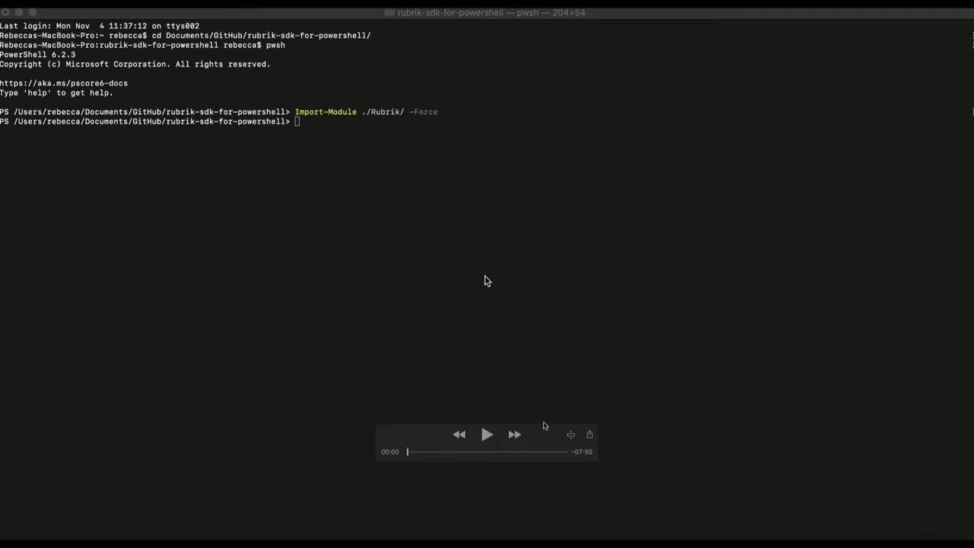
pyautogui.click(486, 439)
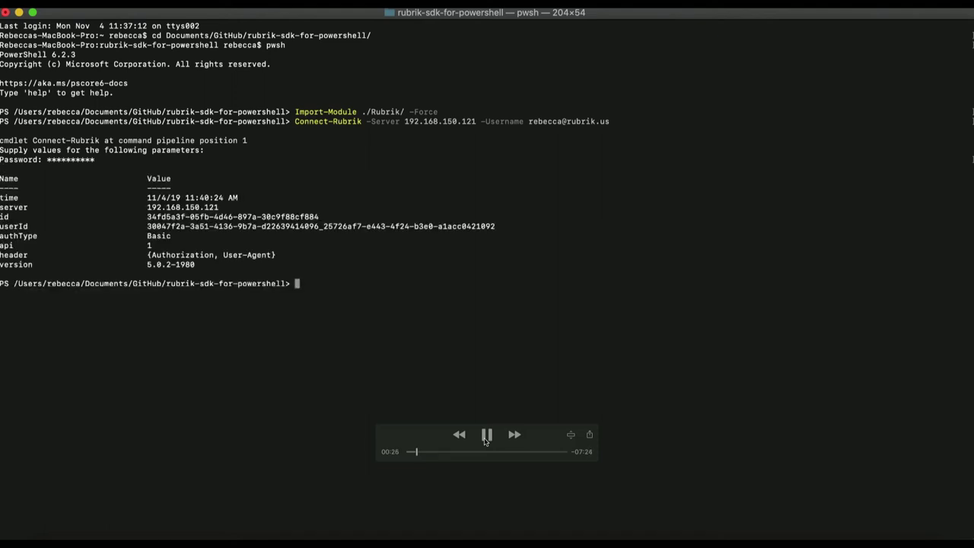
# Pause and resume the recording around Get-RubrikVCD showing connected vcd01.rubrik.us.
pyautogui.click(487, 437)
pyautogui.click(485, 435)
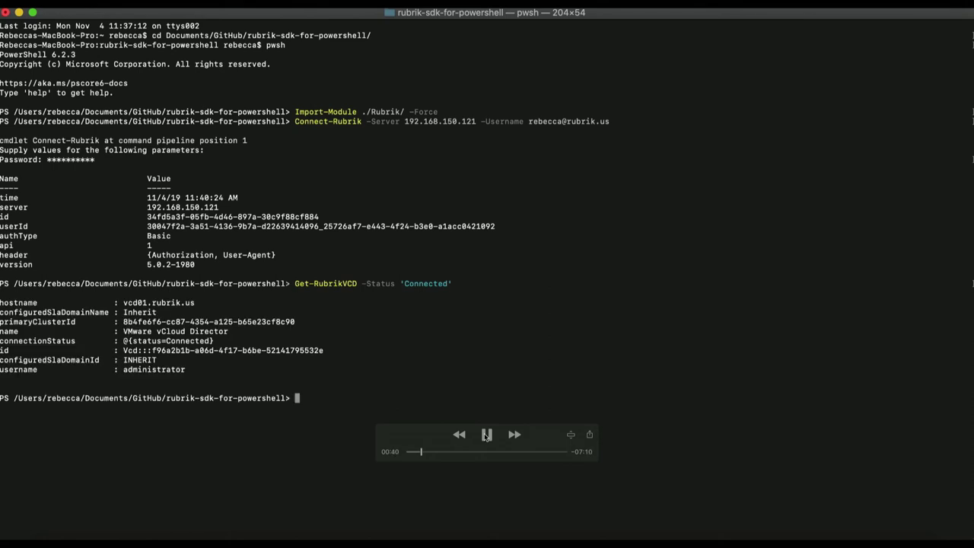
pyautogui.click(486, 434)
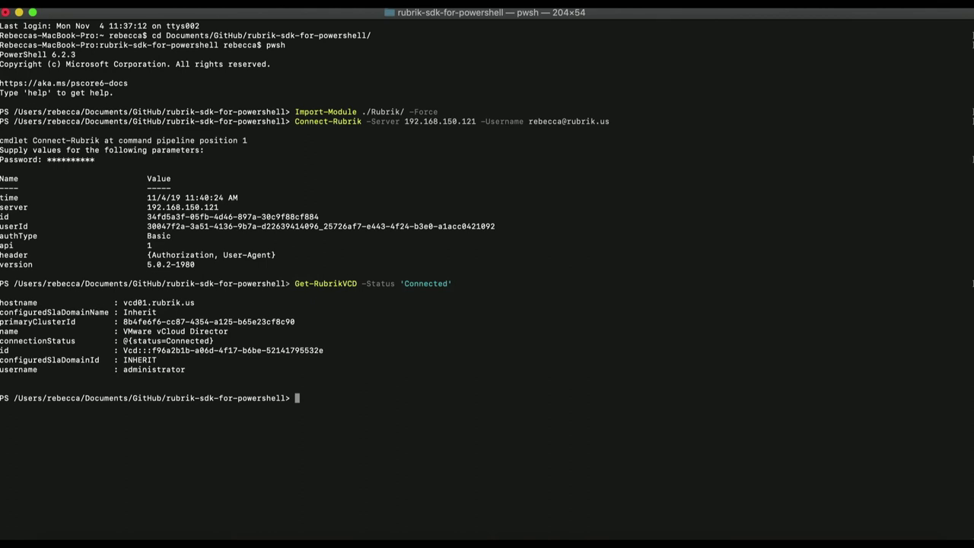
pyautogui.moveTo(487, 434)
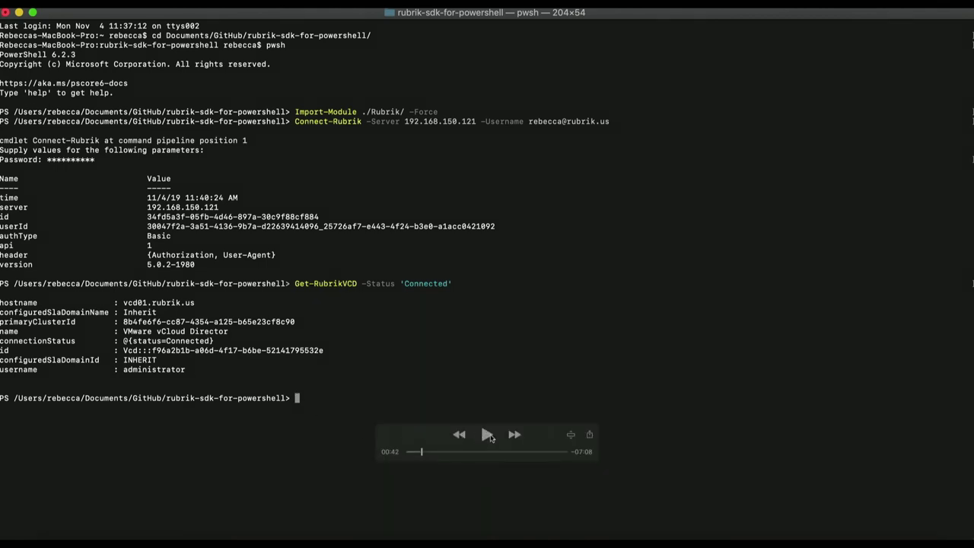
pyautogui.click(486, 435)
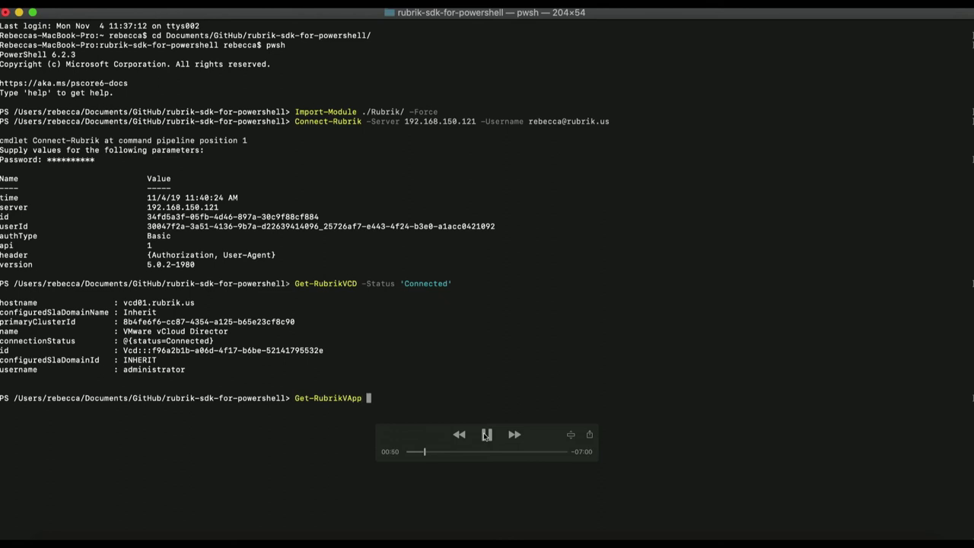
# Let Get-RubrikVApp "demo-lin" -PrimaryClusterID local | play out, then pause the recording.
pyautogui.moveTo(529, 440); pyautogui.dragTo(523, 510)
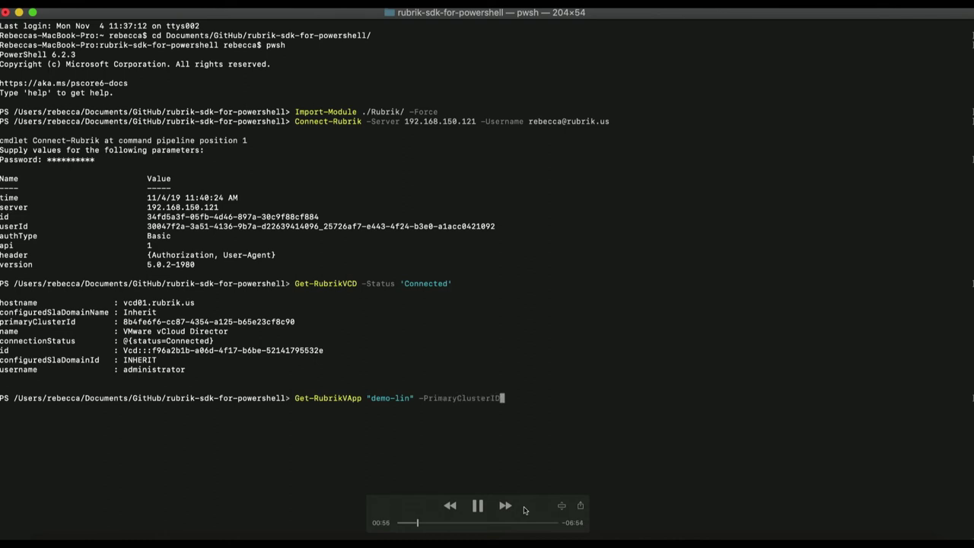
pyautogui.click(478, 507)
# Play through Protect-RubrikVApp -SLA 'VMworld-Demo' on demo-lin, pausing to review its output.
pyautogui.click(477, 505)
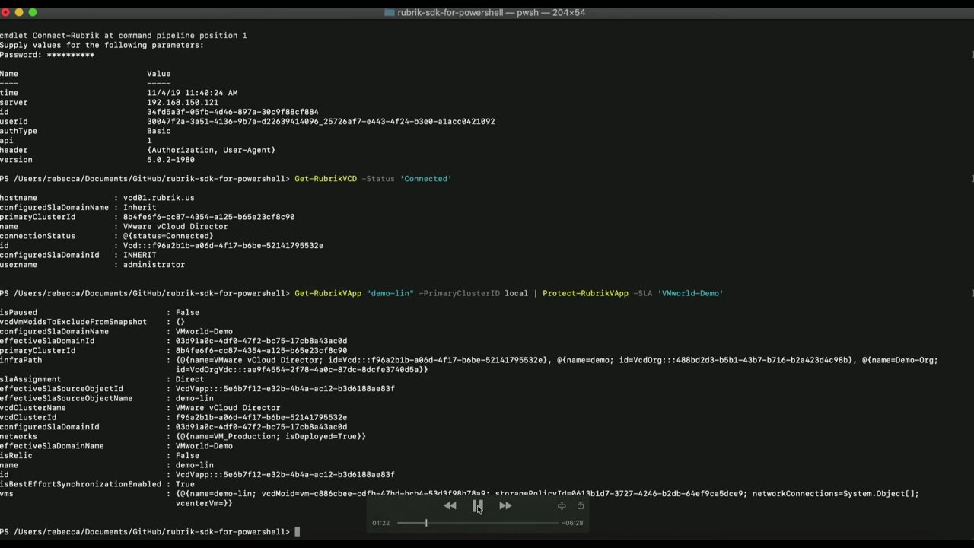
pyautogui.click(477, 507)
pyautogui.click(477, 506)
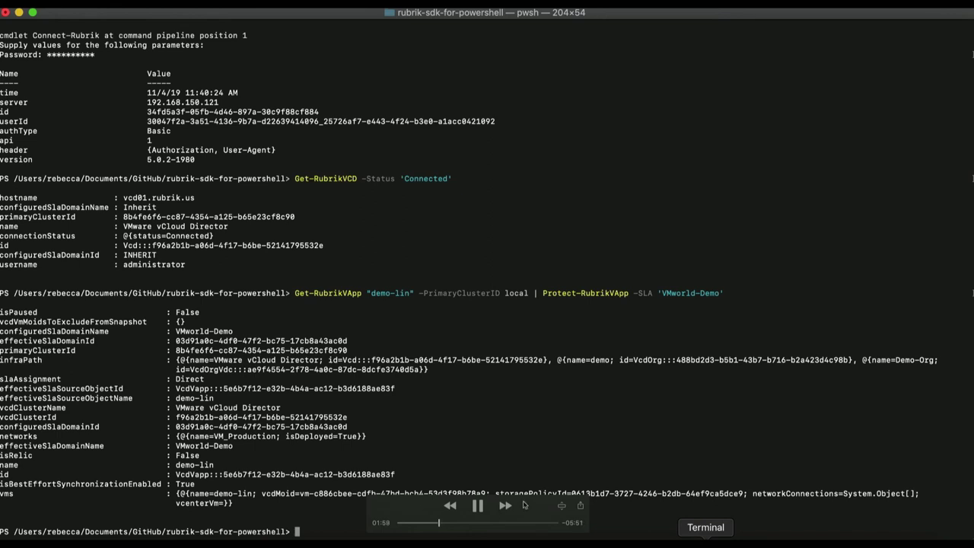
# Confirm the demo-lin New-RubrikSnapshot with SLA 'Maint-12H-R07' and check Rubrik shows the backup started.
pyautogui.moveTo(533, 506); pyautogui.dragTo(913, 413)
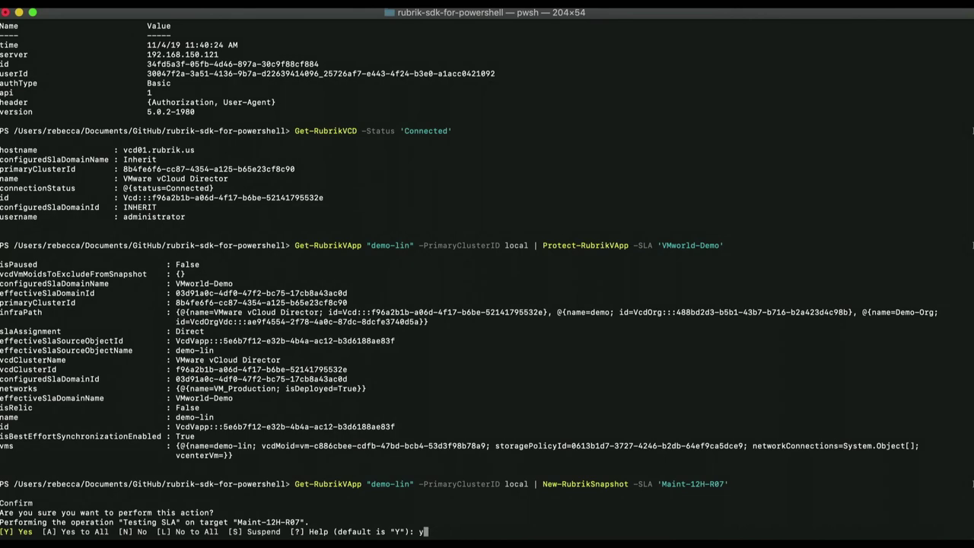
pyautogui.write('y')
pyautogui.press('Return')
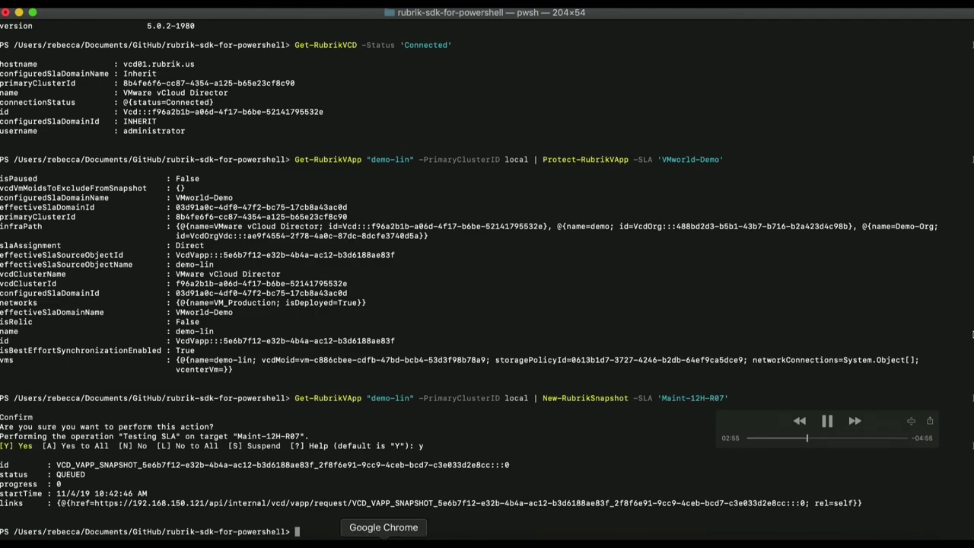
pyautogui.click(383, 542)
pyautogui.scroll(-5, 472, 398)
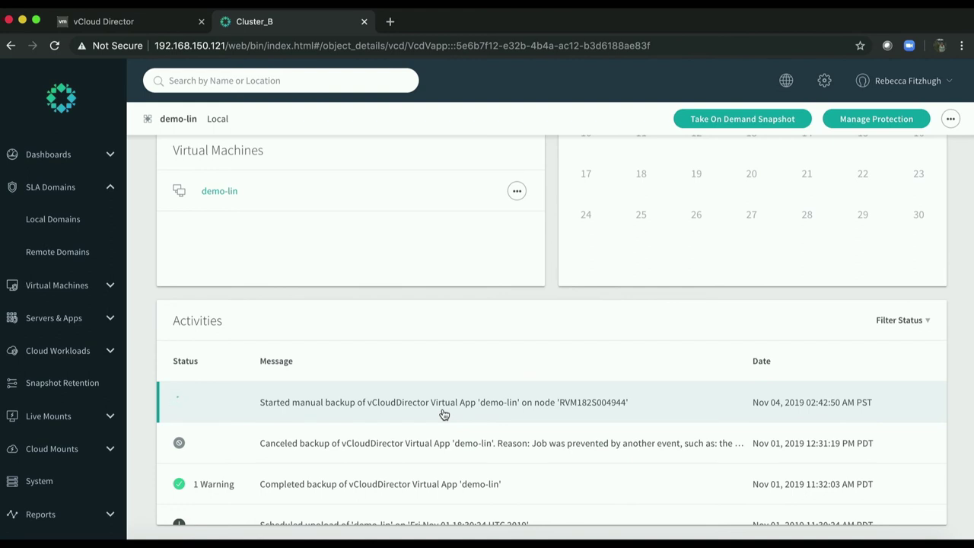
# Review Rubrik's vCD vApps list with demo-lin under VMworld-Demo, then return to PowerShell.
pyautogui.click(100, 286)
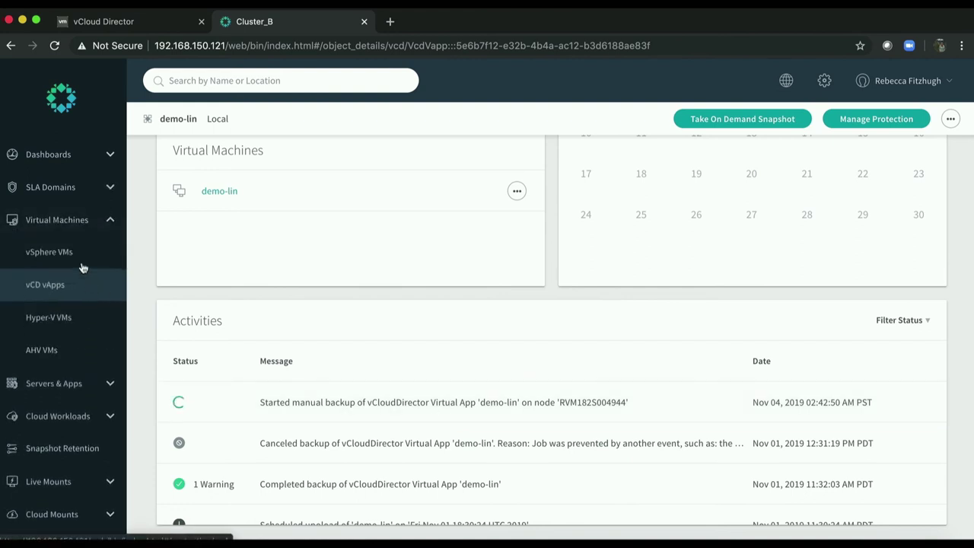
pyautogui.click(69, 287)
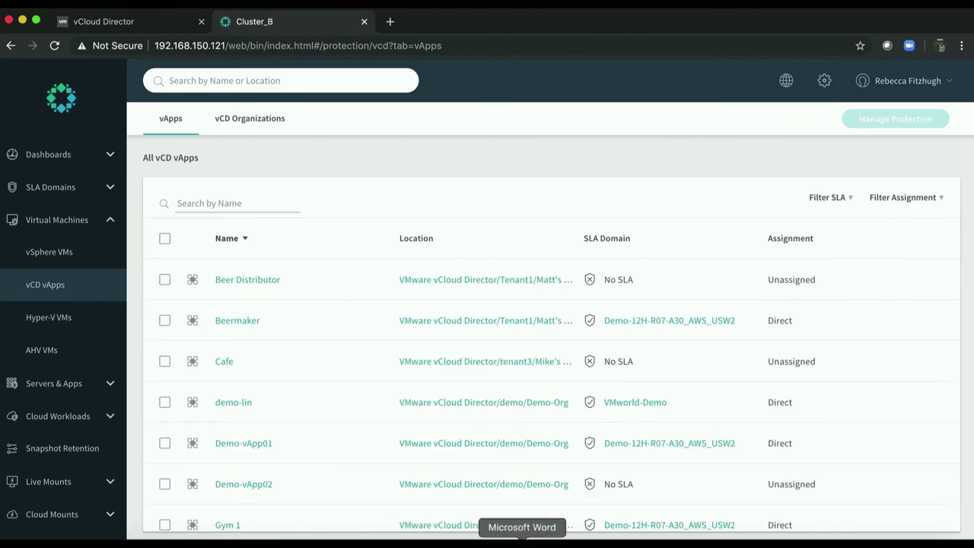
pyautogui.click(707, 539)
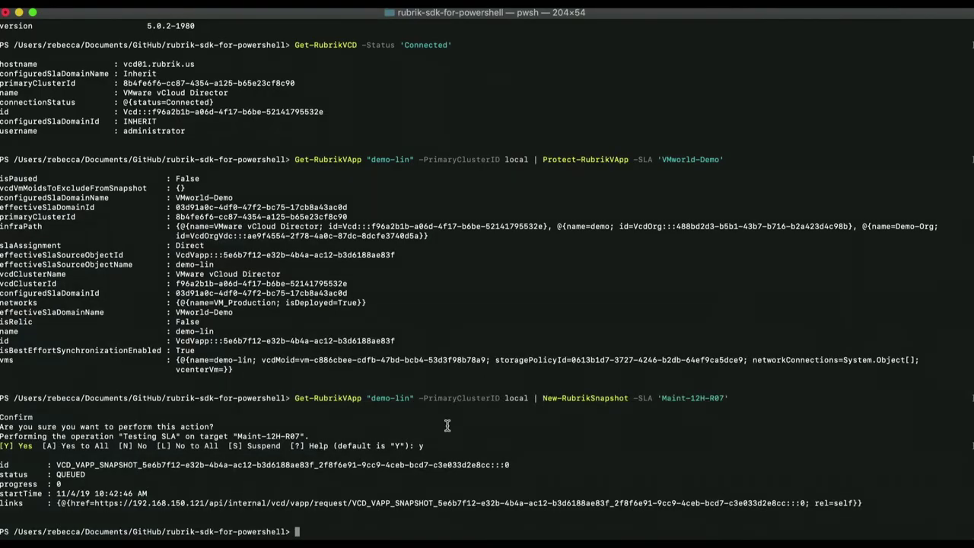
# Run Get-RubrikVApp -Name 'Demo-vApp01' -PrimaryClusterID local to show its Demo-12H-R07-A30_AWS_USW2 SLA.
pyautogui.press('Return')
pyautogui.press('Return')
pyautogui.press('Return')
pyautogui.press('Return')
pyautogui.press('Return')
pyautogui.press('Return')
pyautogui.press('Return')
pyautogui.press('Return')
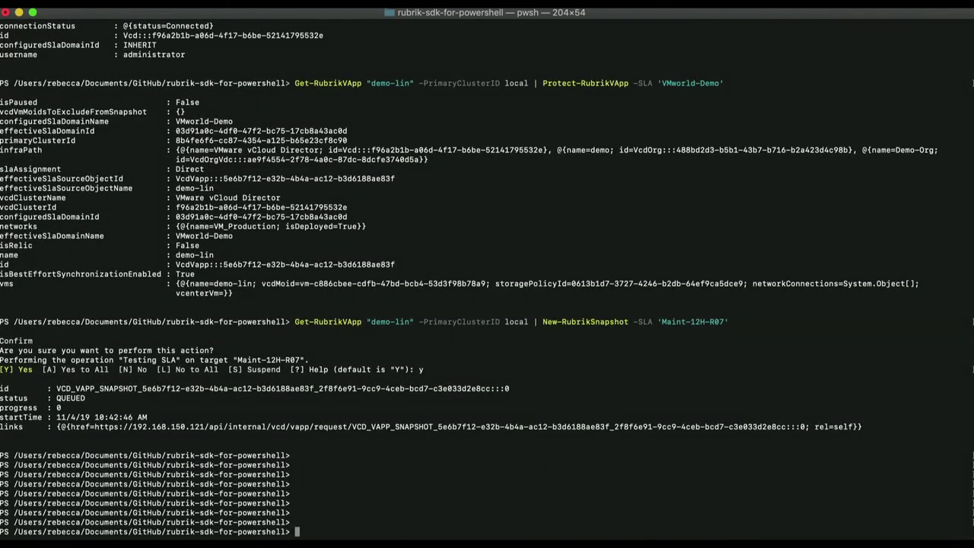
pyautogui.write('Get-RubrikVApp -Nam')
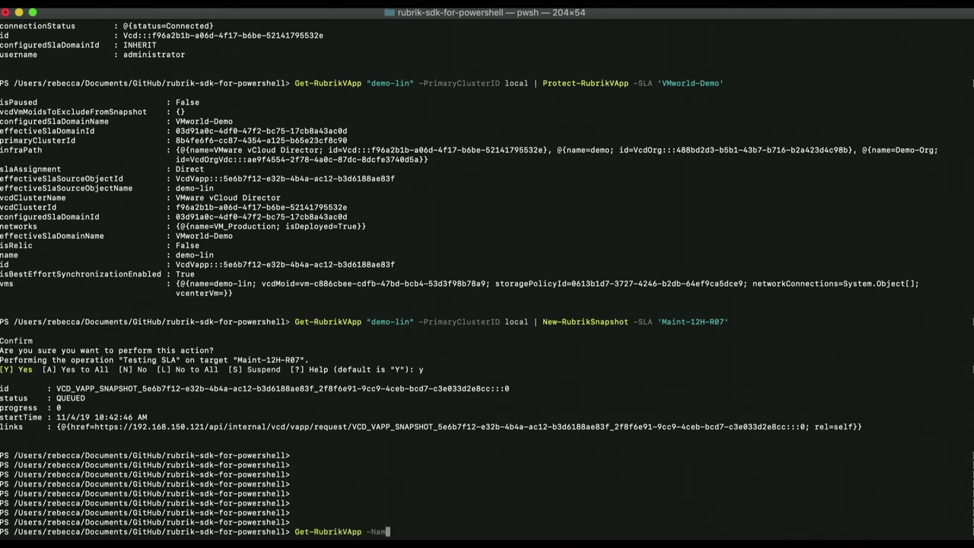
pyautogui.write("e 'Demo-vApp01' -Primary")
pyautogui.press('Tab')
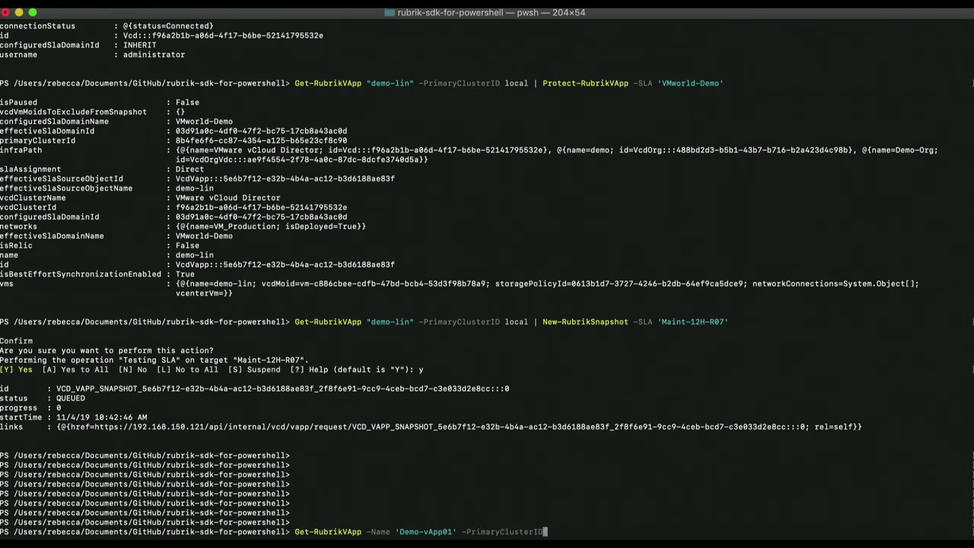
pyautogui.write('local')
pyautogui.press('Return')
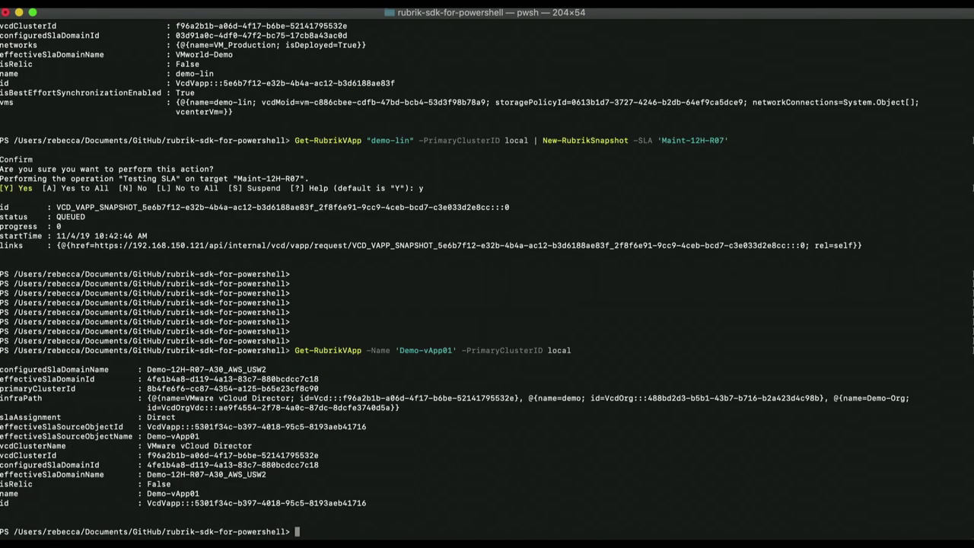
pyautogui.moveTo(445, 425)
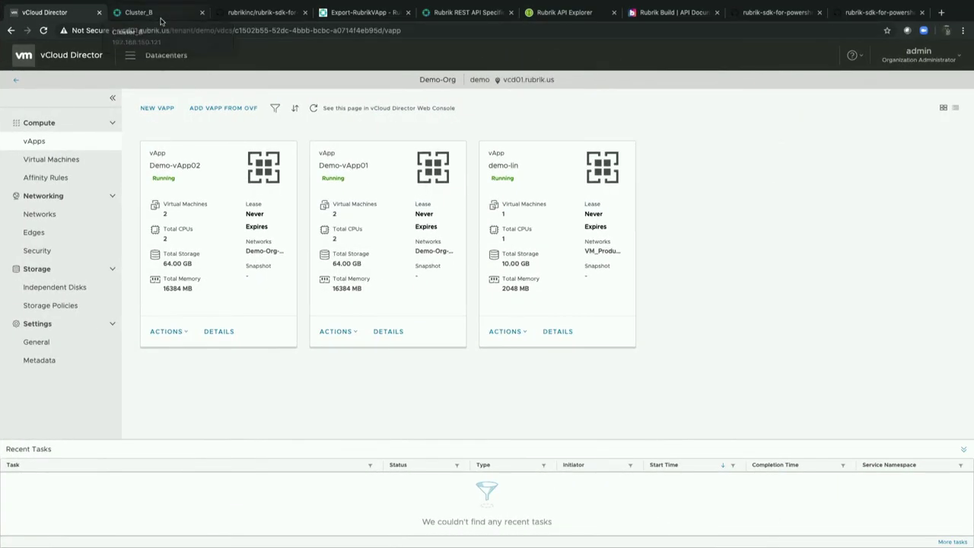
# Open Demo-vApp01's page from Rubrik's vCD vApps list and reveal its VcdVapp id in the URL.
pyautogui.click(161, 20)
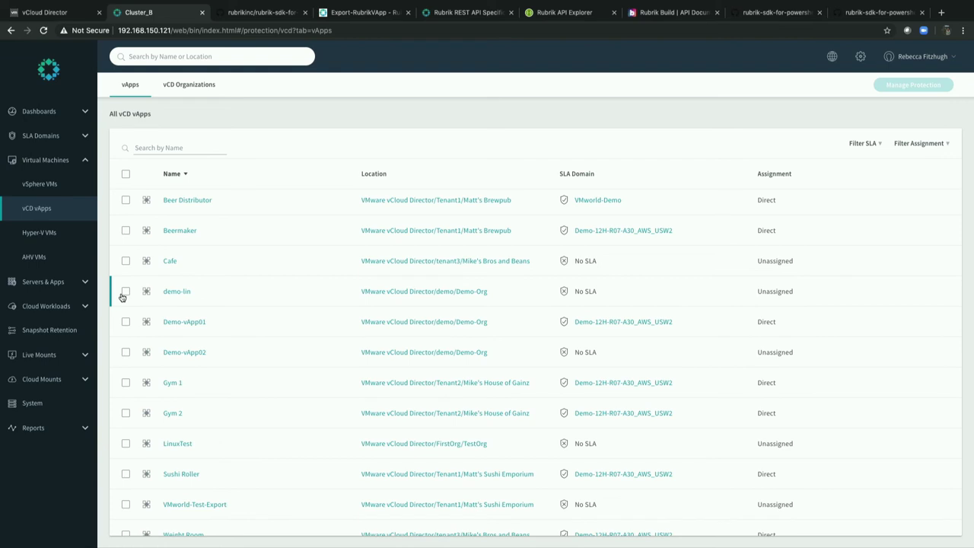
pyautogui.click(175, 322)
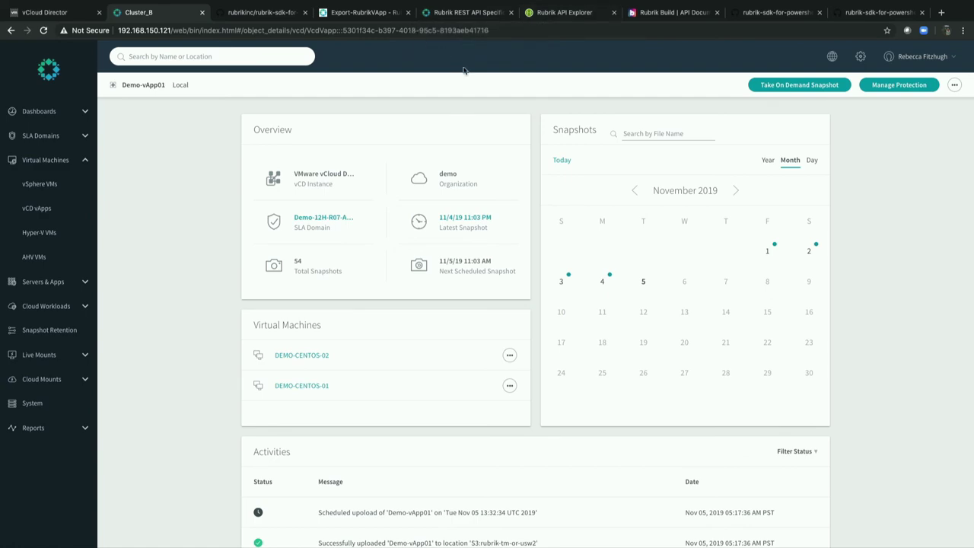
pyautogui.click(483, 29)
pyautogui.click(496, 30)
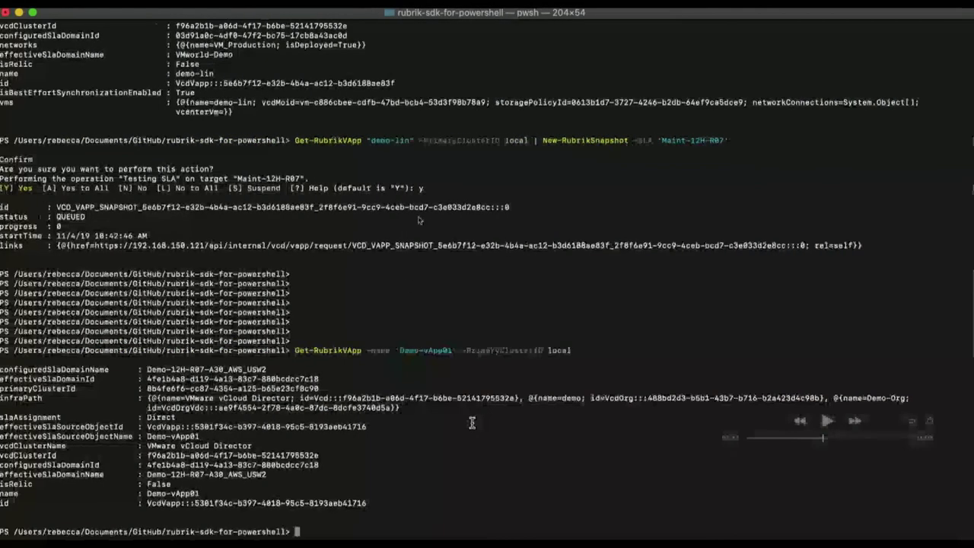
# List Demo-vApp01's snapshots with Get-RubrikSnapshot -id using its VcdVapp id.
pyautogui.click(827, 421)
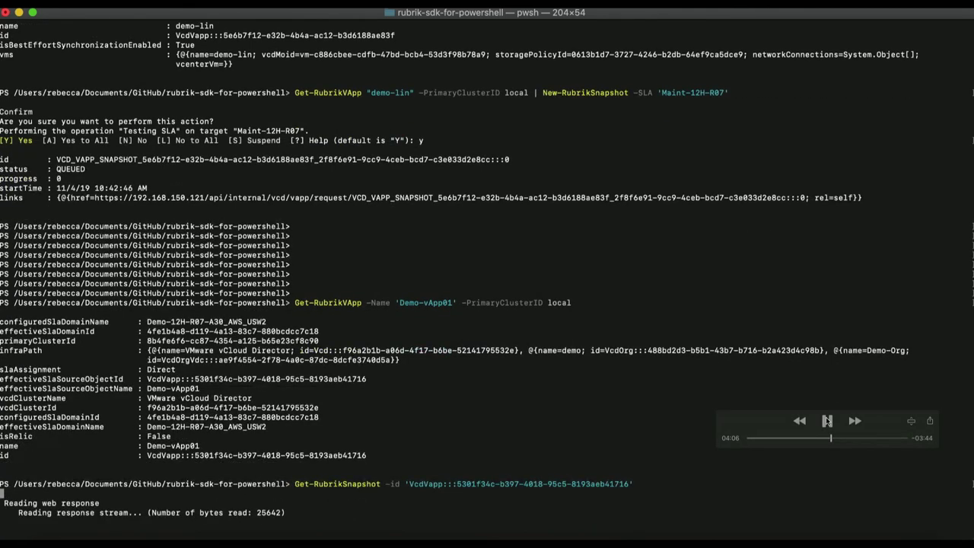
pyautogui.click(827, 421)
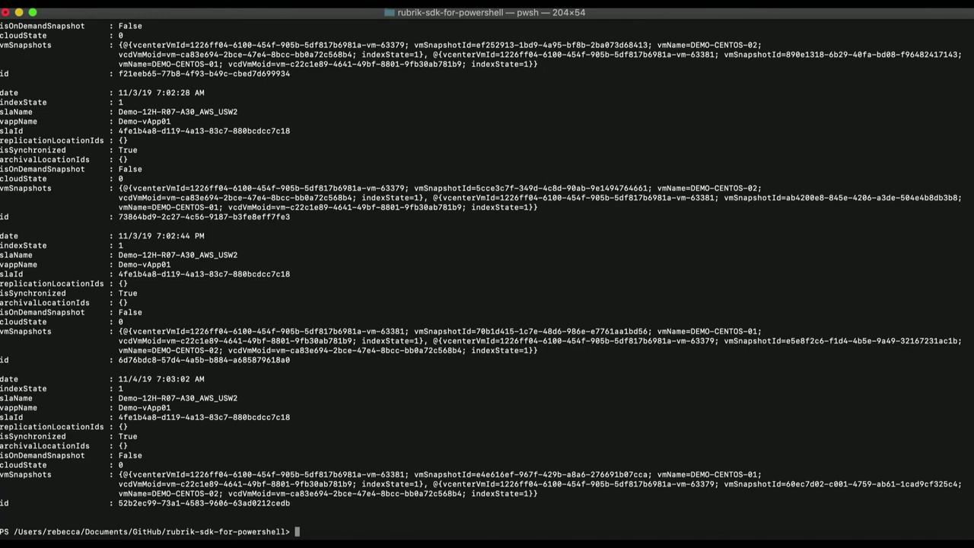
# Export the newest 11/4/19 snapshot with -ExportMode 'ExportToNewVapp' -NoMapping -PowerOn:$true.
pyautogui.moveTo(384, 540)
pyautogui.click(828, 422)
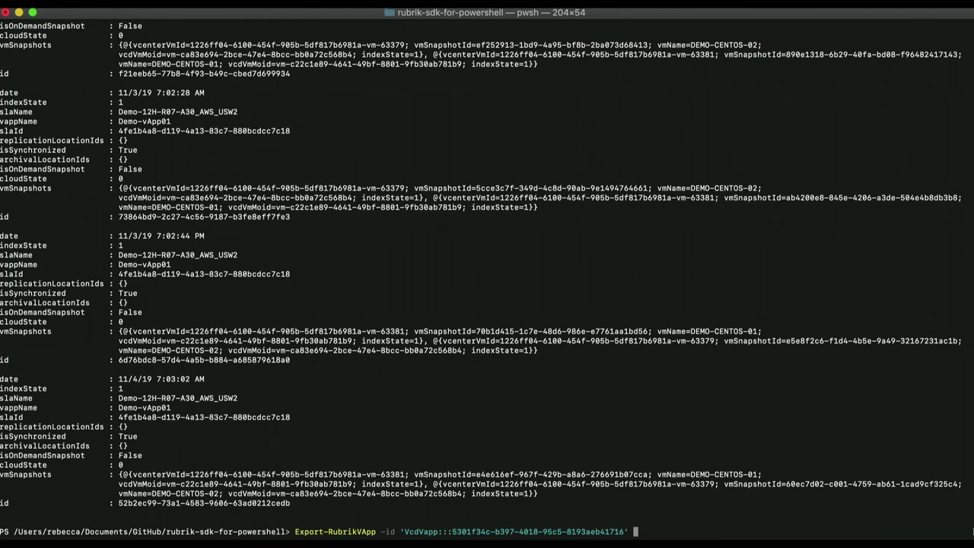
pyautogui.write("-snapshotid '")
pyautogui.moveTo(119, 504); pyautogui.dragTo(288, 503)
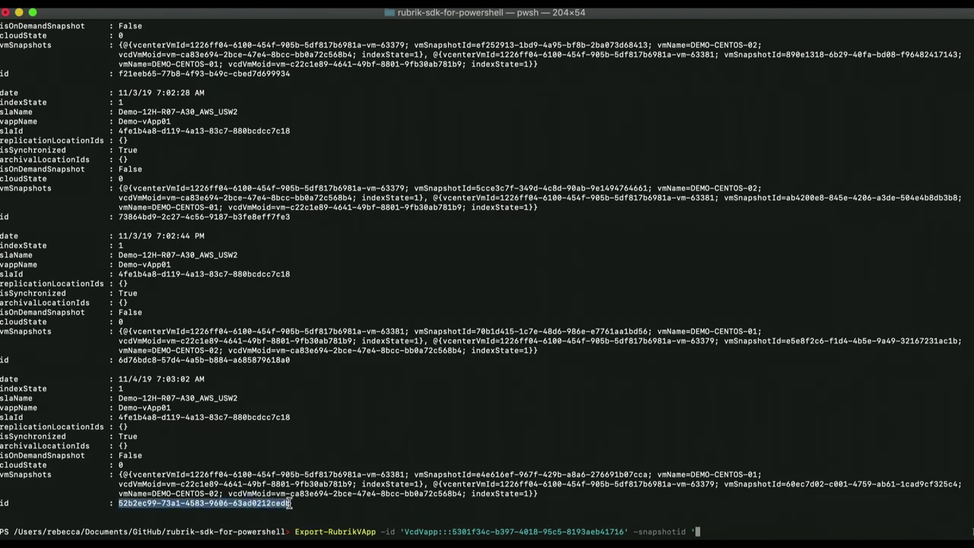
pyautogui.rightClick(266, 505)
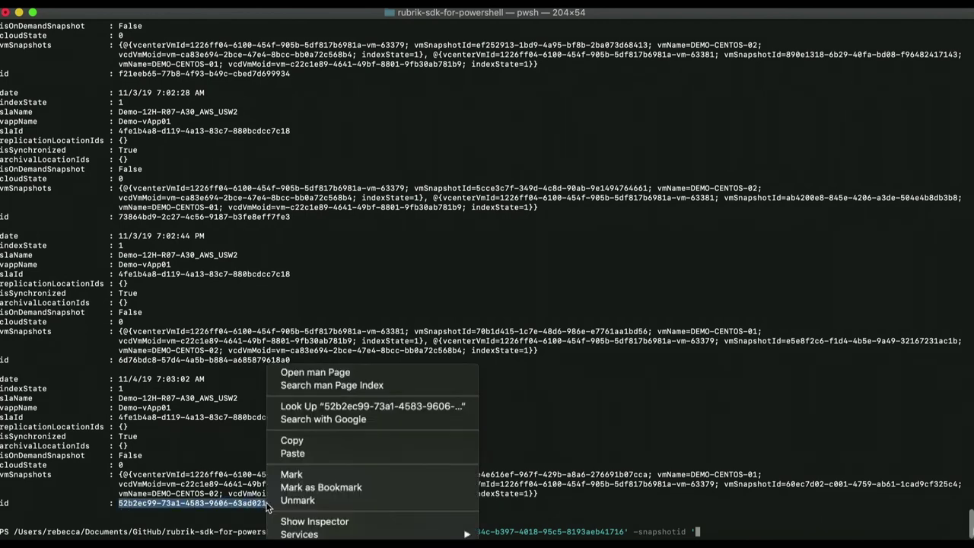
pyautogui.click(292, 440)
pyautogui.click(703, 527)
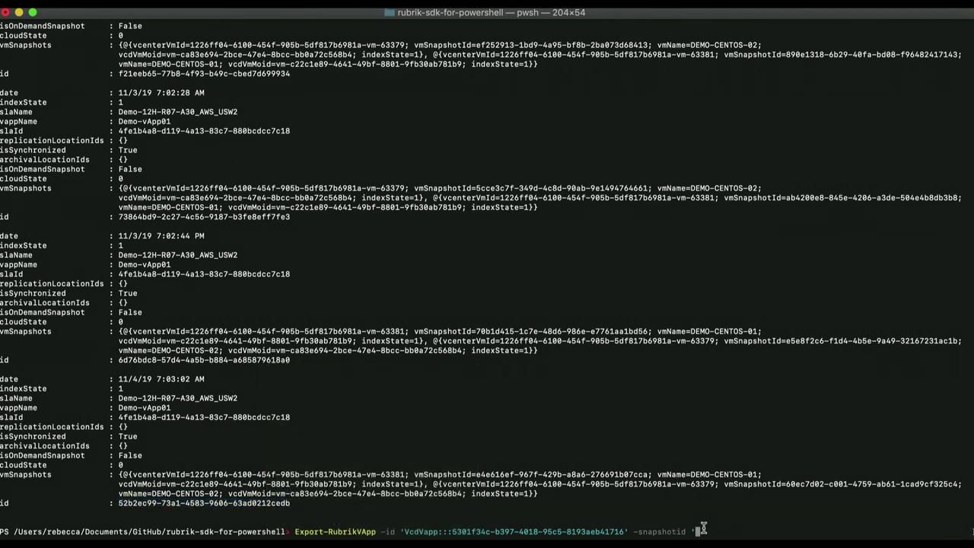
pyautogui.press('super+v')
pyautogui.write("' ")
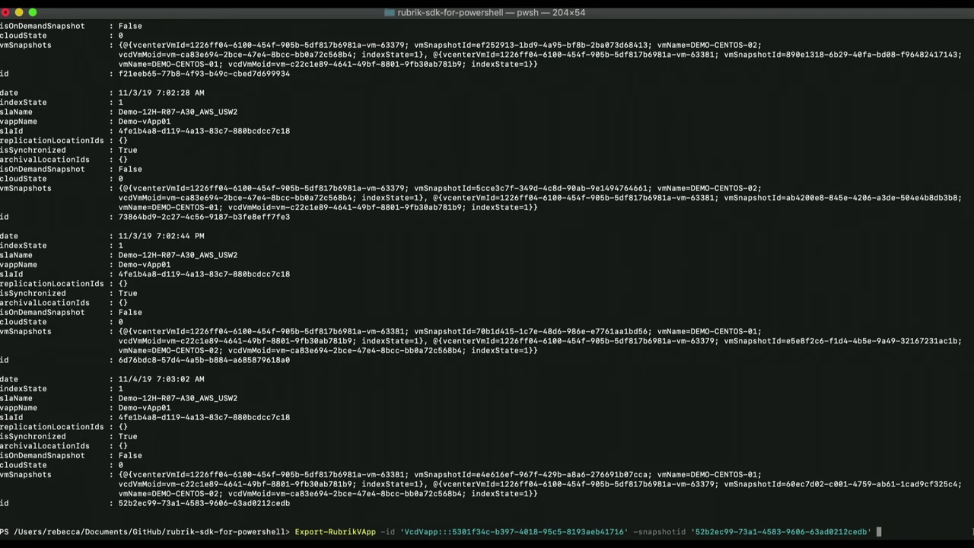
pyautogui.write("-ExportMode 'ExportToNewVapp'")
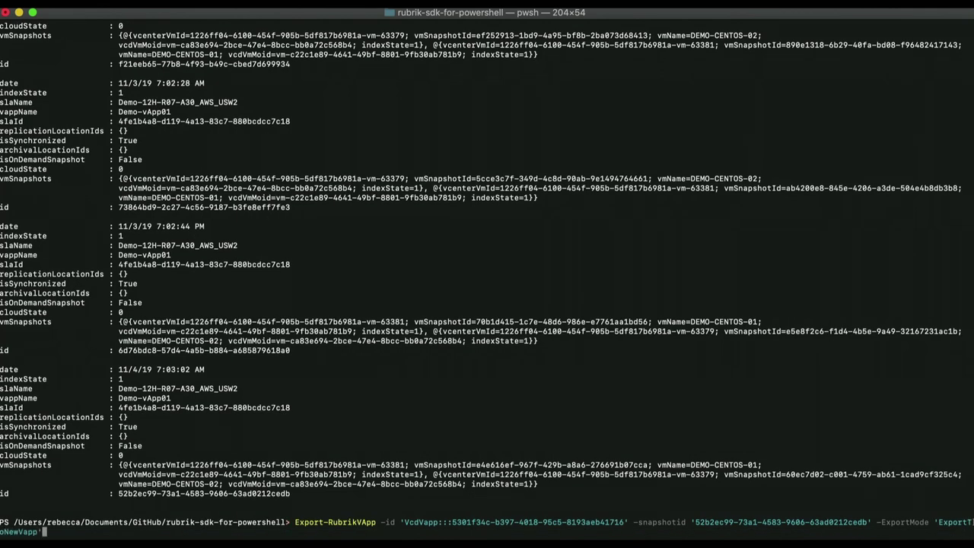
pyautogui.write(' -NoMapping -PowerOn:$true')
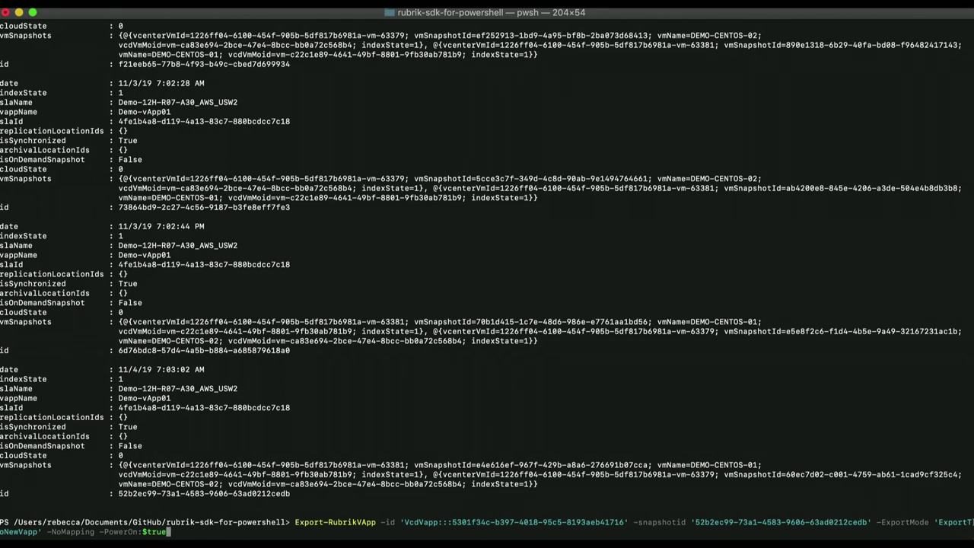
pyautogui.press('Return')
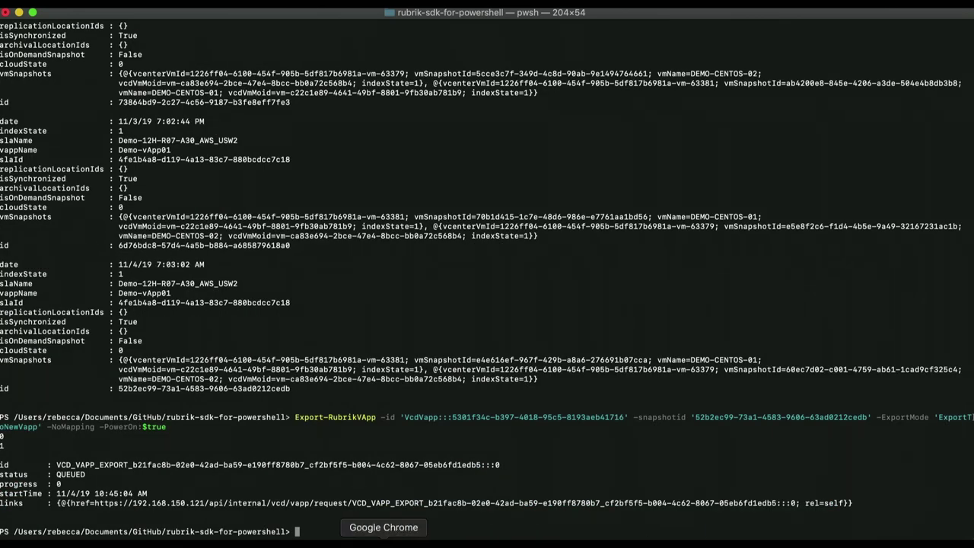
# Open Demo-vApp01's details in Rubrik's vCD vApps list and scroll to its activities.
pyautogui.click(384, 542)
pyautogui.scroll(-1, 338, 305)
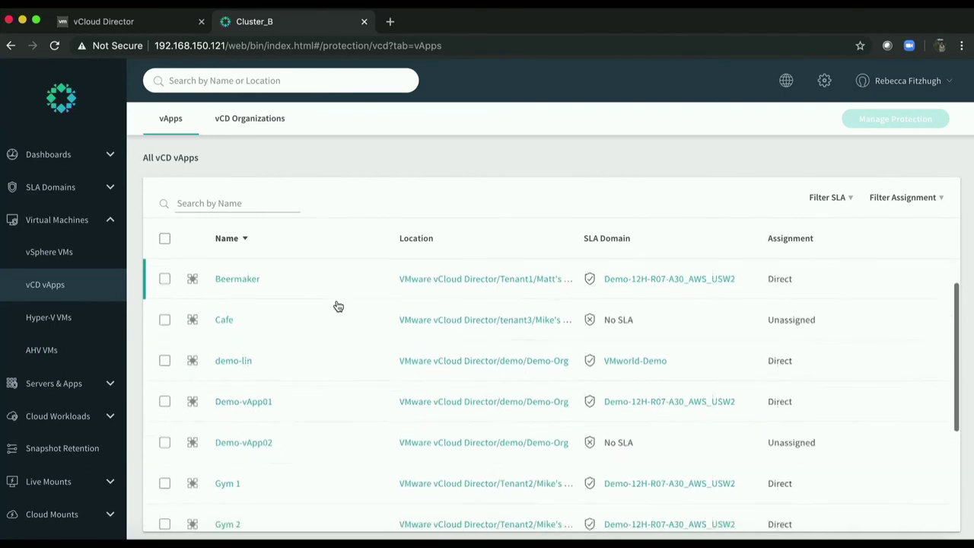
pyautogui.scroll(-2, 337, 305)
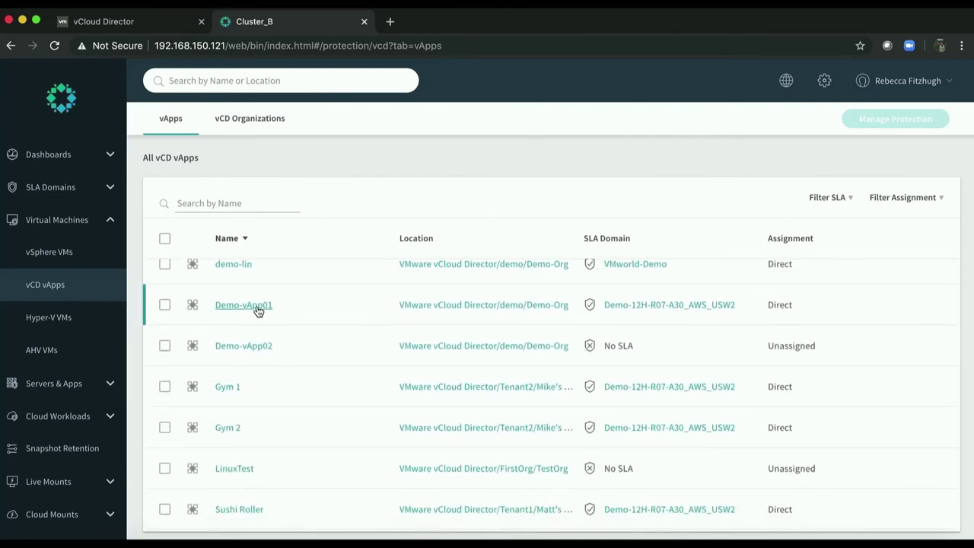
pyautogui.click(256, 308)
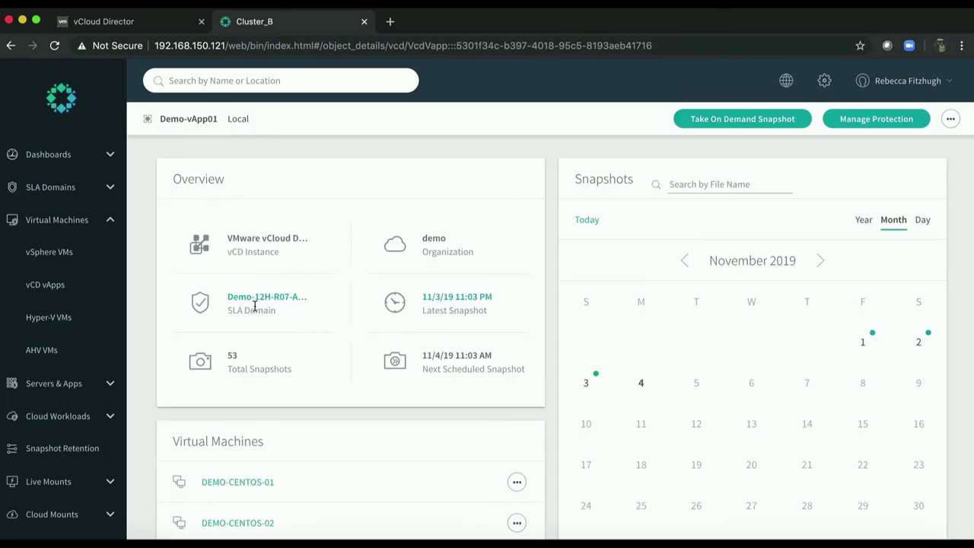
pyautogui.scroll(-5, 256, 308)
pyautogui.scroll(-3, 255, 308)
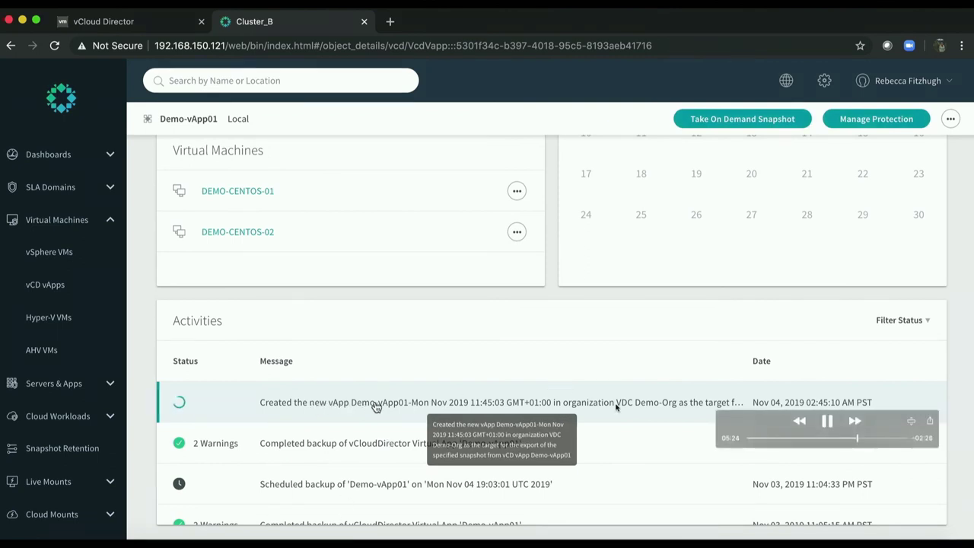
# Fast-forward the recording through the export until vCloud Director shows the copy importing.
pyautogui.click(854, 420)
pyautogui.click(854, 421)
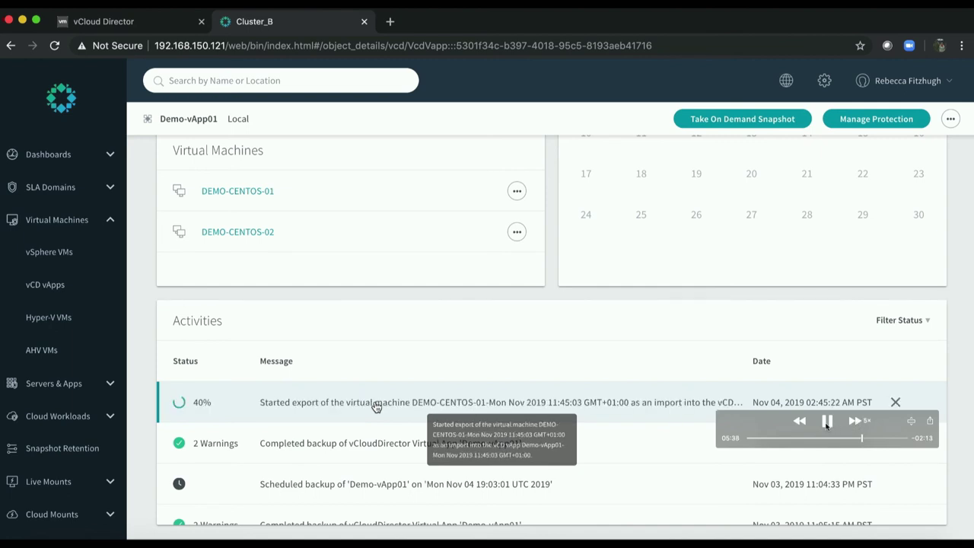
pyautogui.click(852, 422)
pyautogui.click(827, 421)
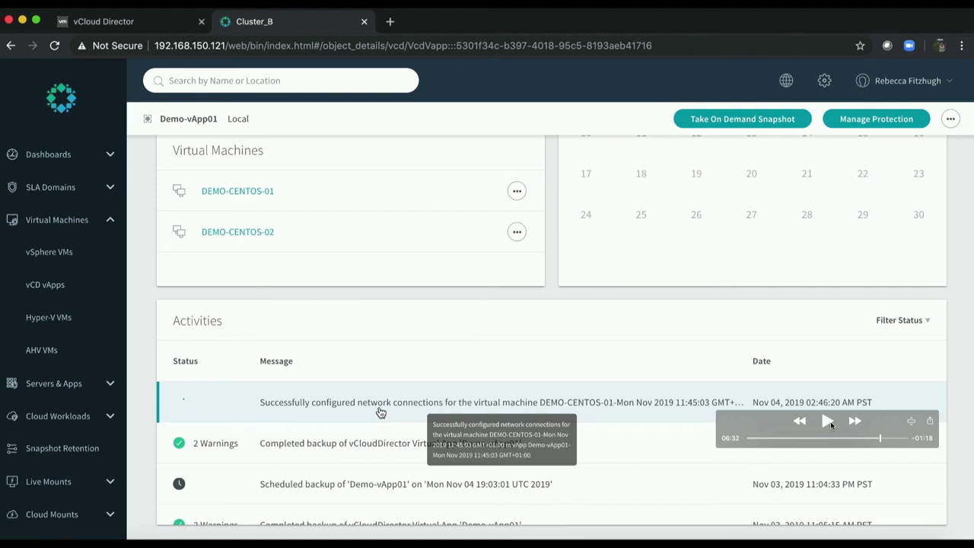
pyautogui.click(826, 423)
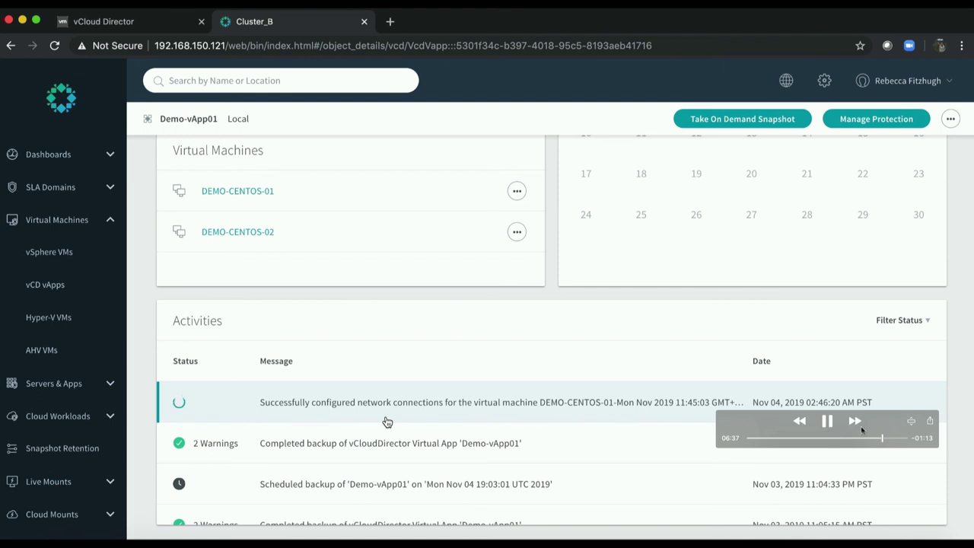
pyautogui.click(855, 421)
pyautogui.click(854, 420)
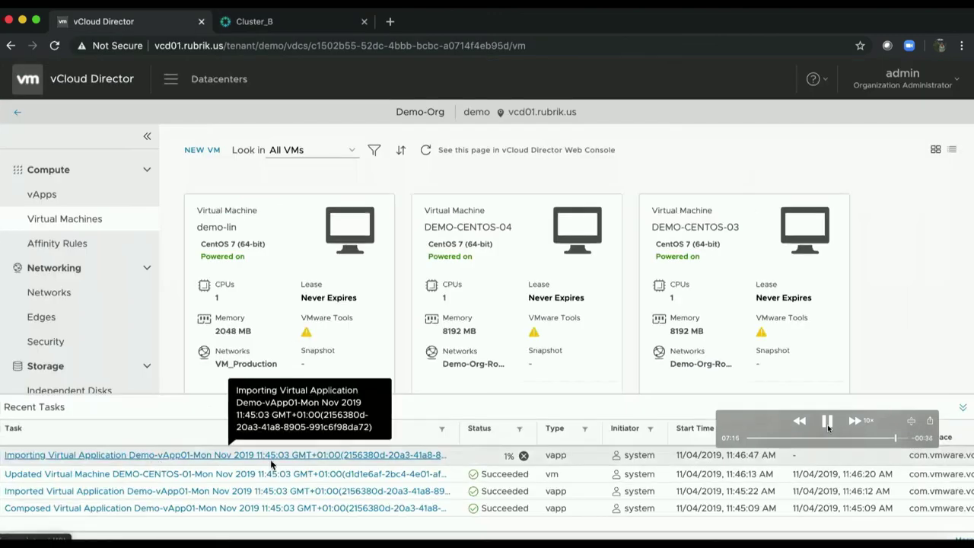
pyautogui.click(827, 421)
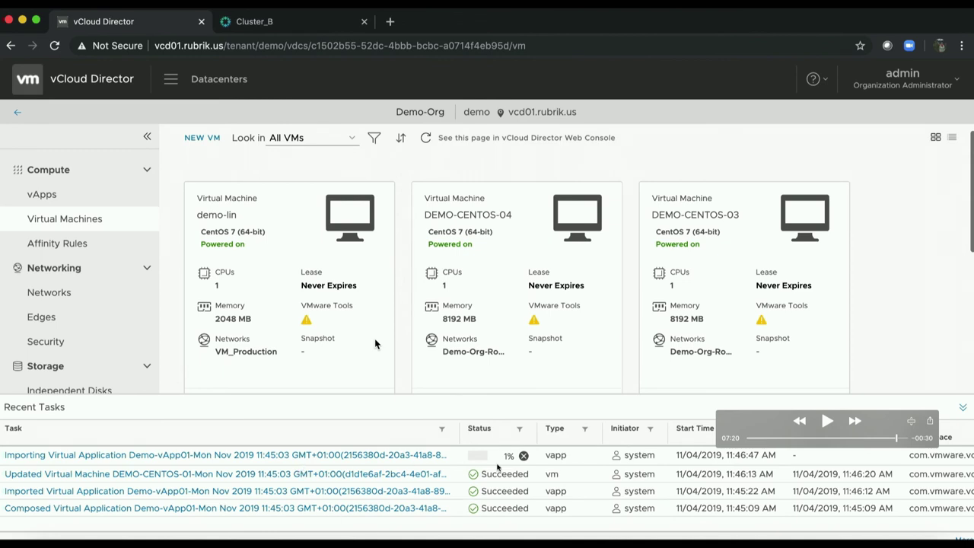
# Play the recording through vCloud Director's vApps list, showing the stopped Demo-vApp01 copy importing.
pyautogui.click(829, 422)
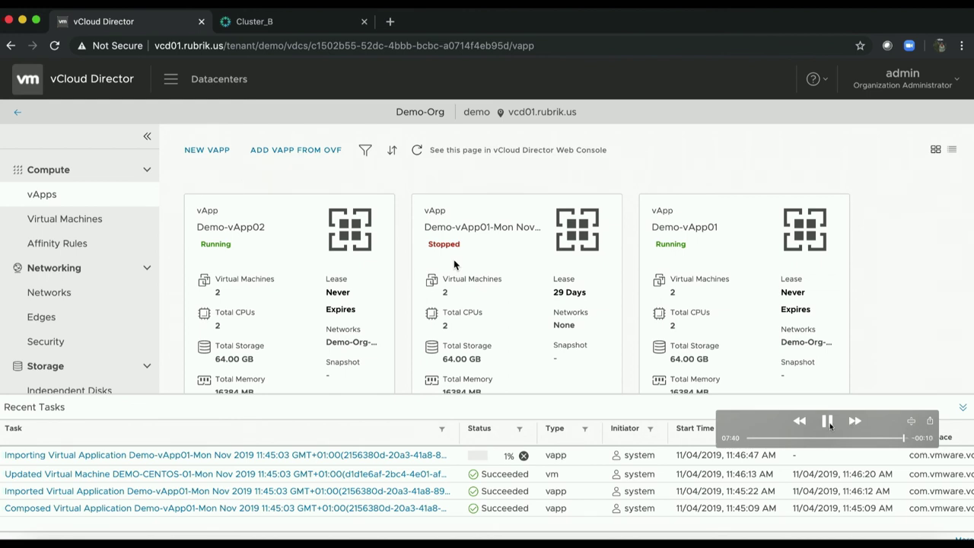
pyautogui.click(828, 423)
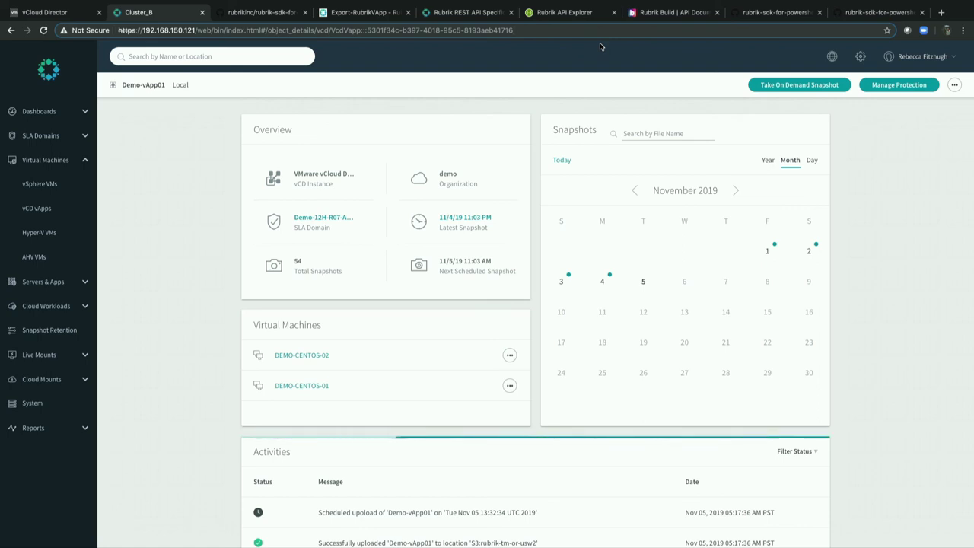
# Browse /sla_domain in the API Explorer, then the REST API spec, GitHub repo and Export-RubrikVApp docs.
pyautogui.click(567, 13)
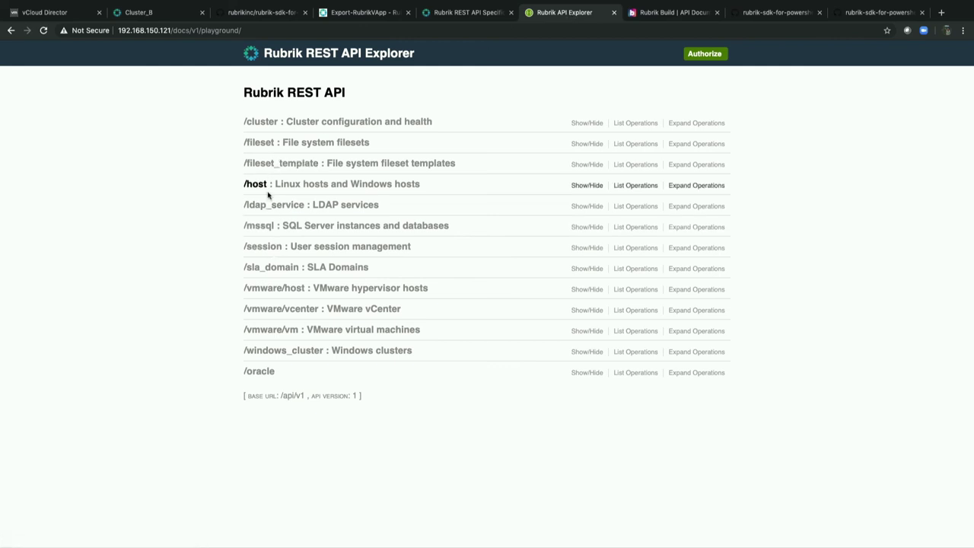
pyautogui.click(263, 268)
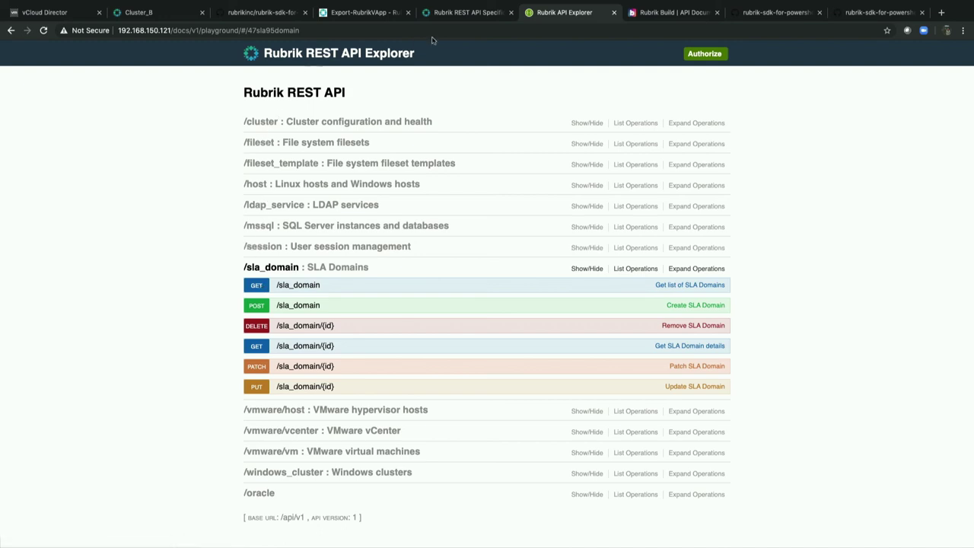
pyautogui.click(465, 13)
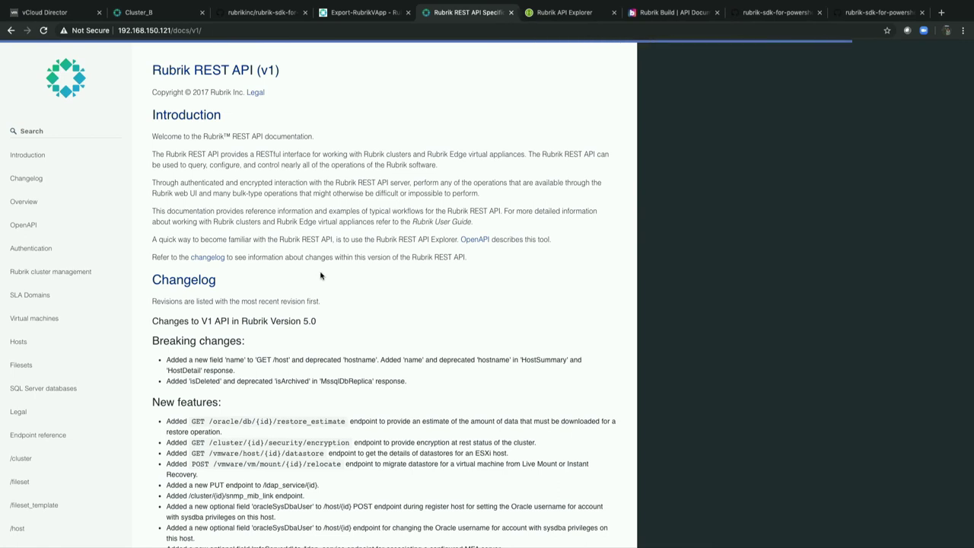
pyautogui.click(256, 17)
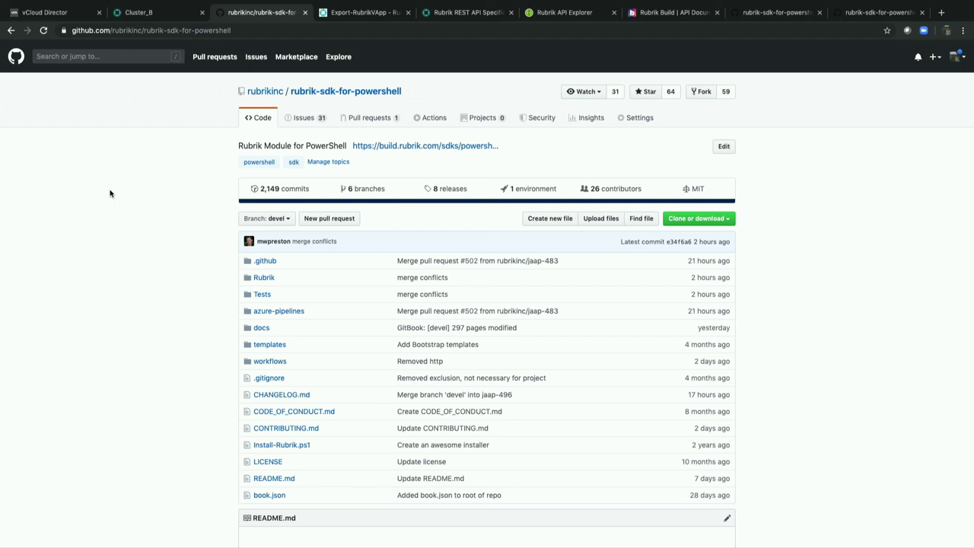
pyautogui.scroll(-3, 109, 192)
pyautogui.click(343, 12)
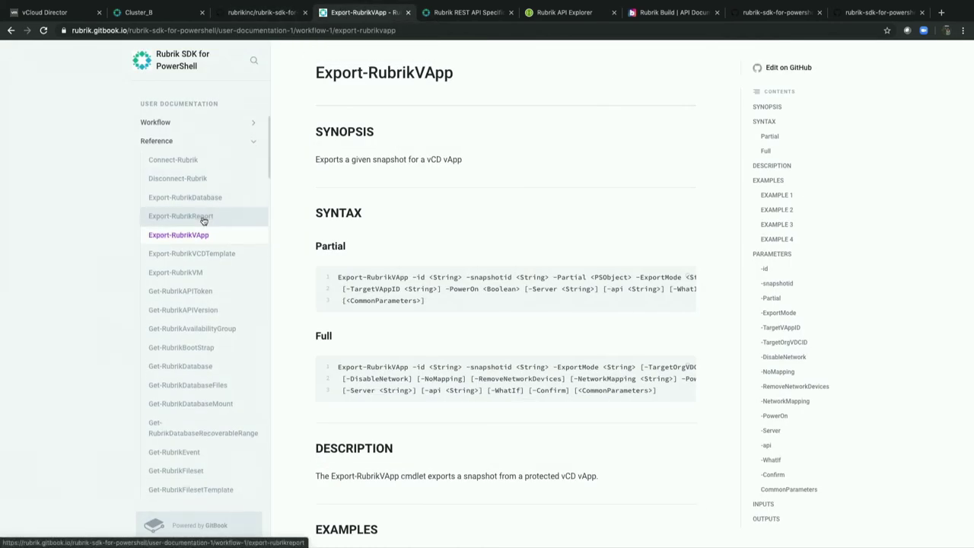
# Scroll the Export-RubrikVApp reference, then go back to the rubrik-sdk-for-powershell GitHub repository.
pyautogui.scroll(-2, 203, 221)
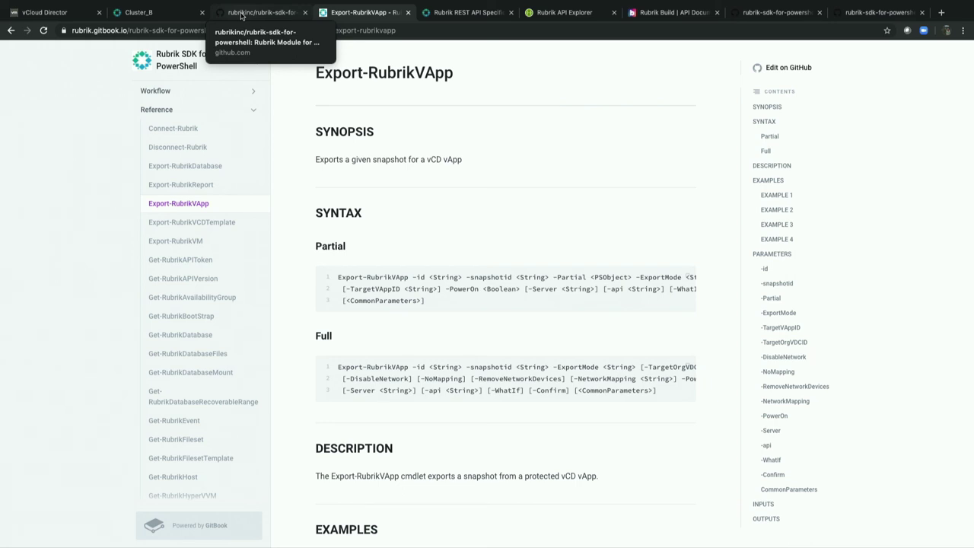
pyautogui.click(241, 15)
pyautogui.scroll(3, 269, 145)
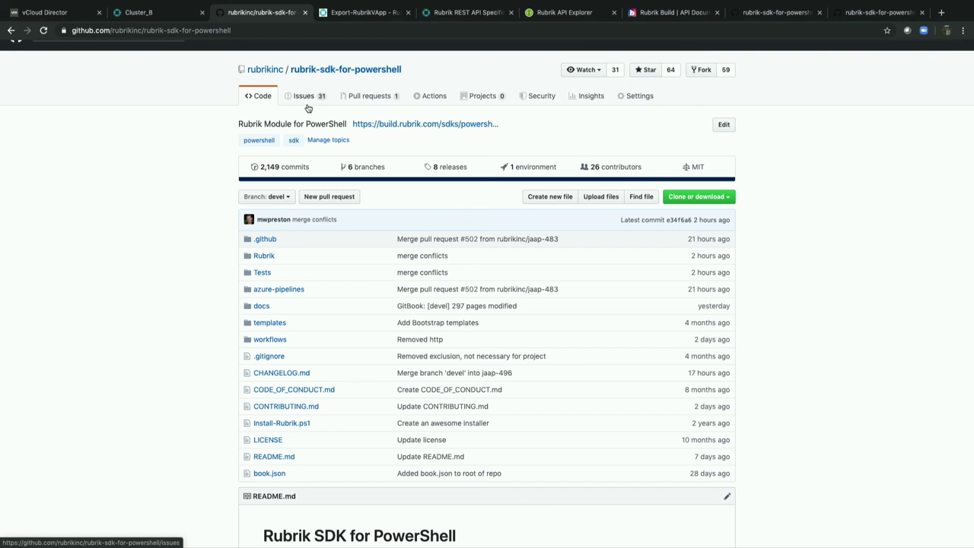
# Go to the rubrikinc GitHub organization page and scroll through its 130 repositories.
pyautogui.click(265, 70)
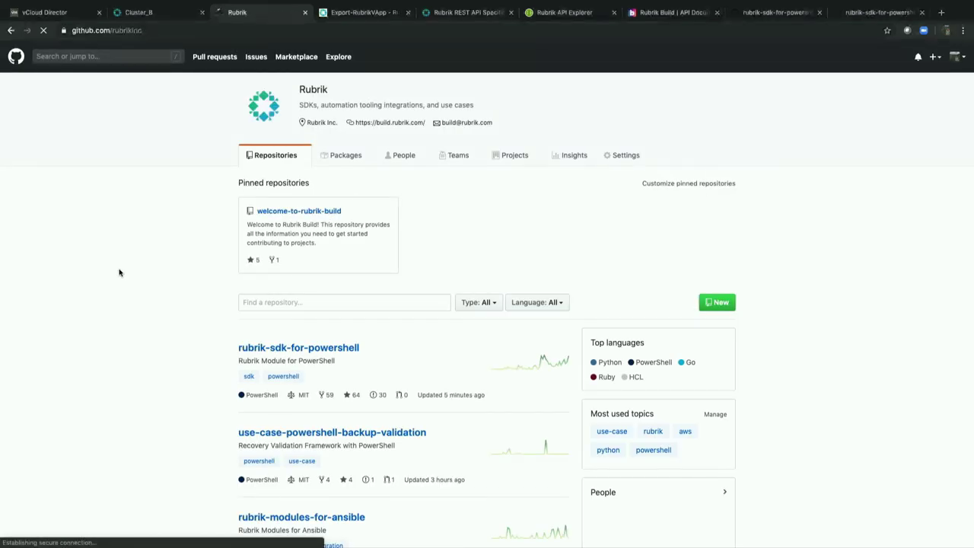
pyautogui.scroll(-1, 119, 272)
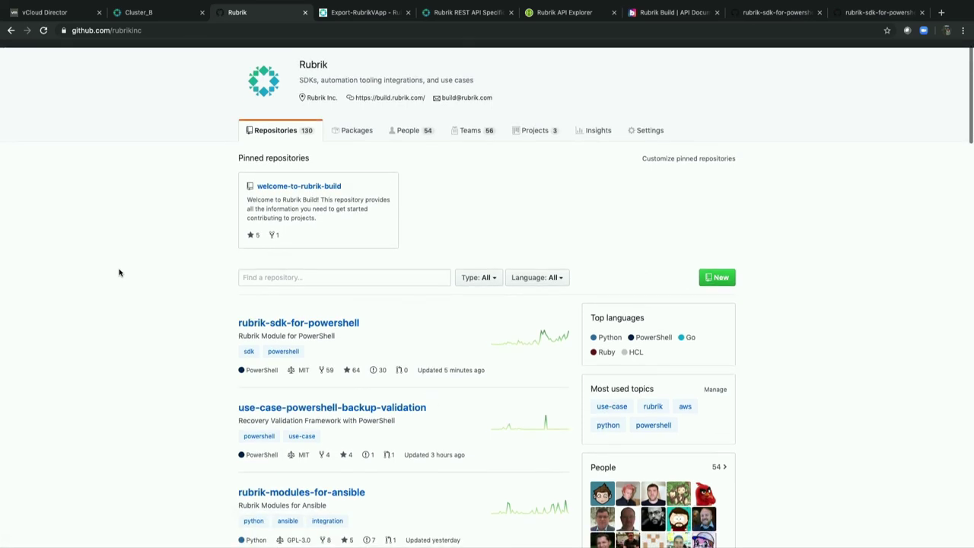
pyautogui.scroll(1, 119, 273)
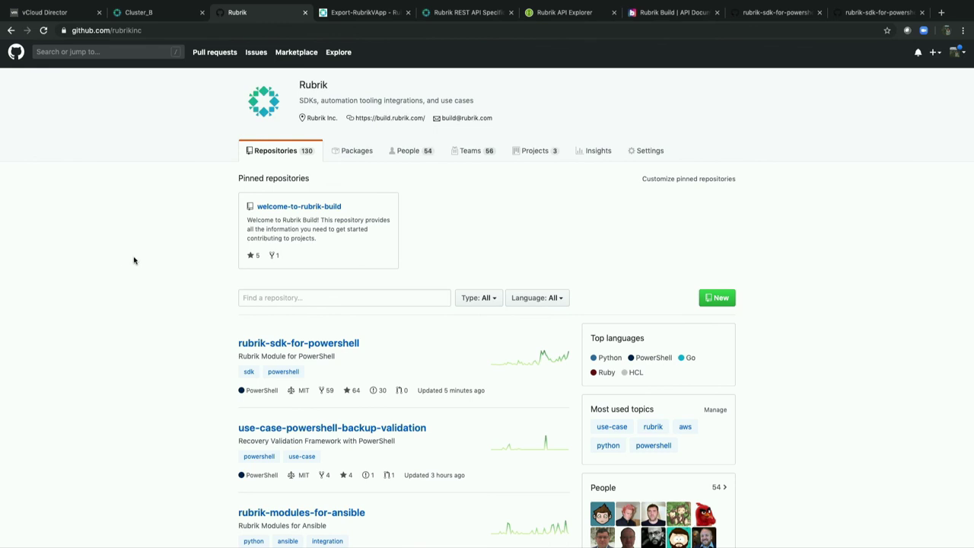
# Switch to the build.rubrik.com home page with its SDKs, Tooling Integrations and Use Cases.
pyautogui.click(663, 13)
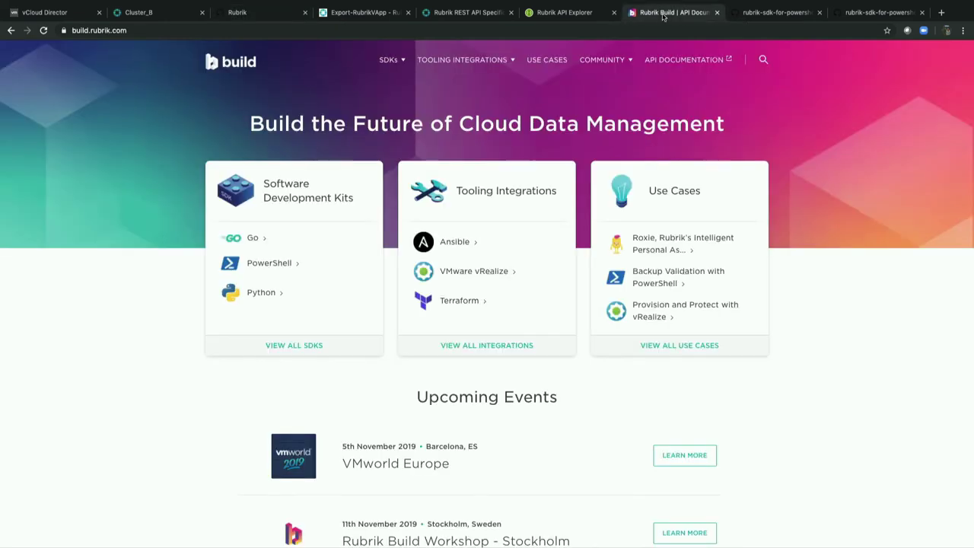